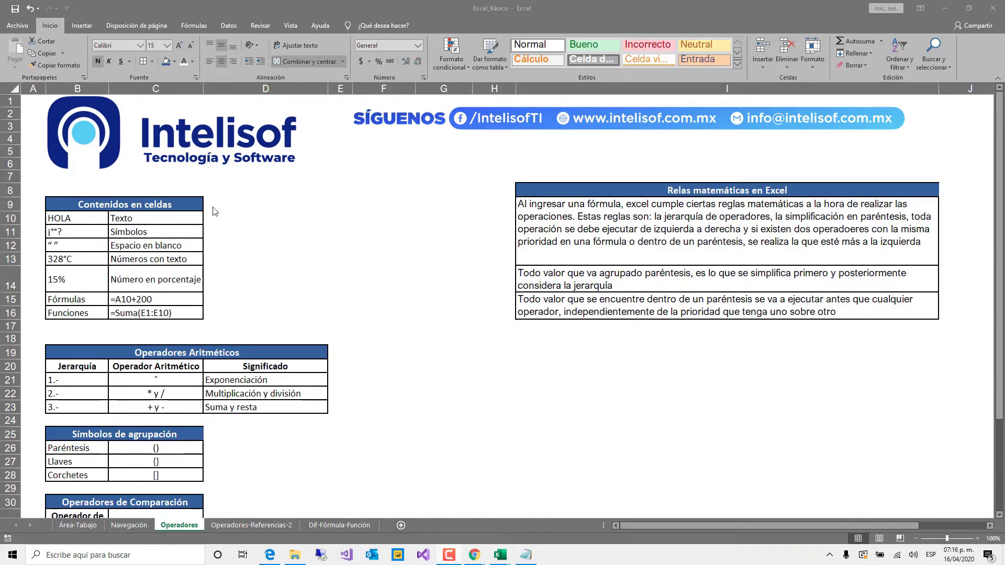
Enter the sample text "Hola como están" in cell D10 and the symbols "&%)=" in cell D11
left_click(238, 206)
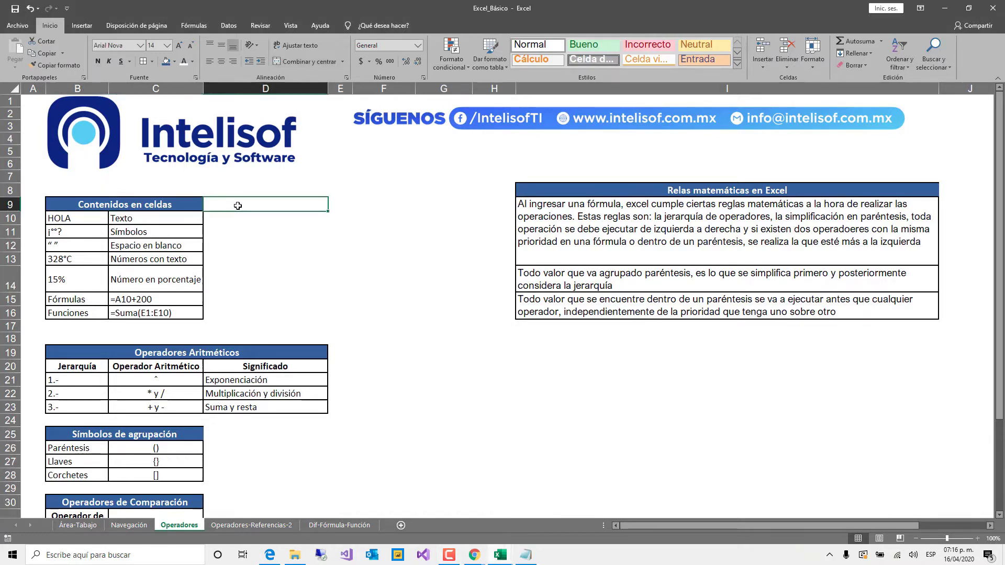
left_click(221, 216)
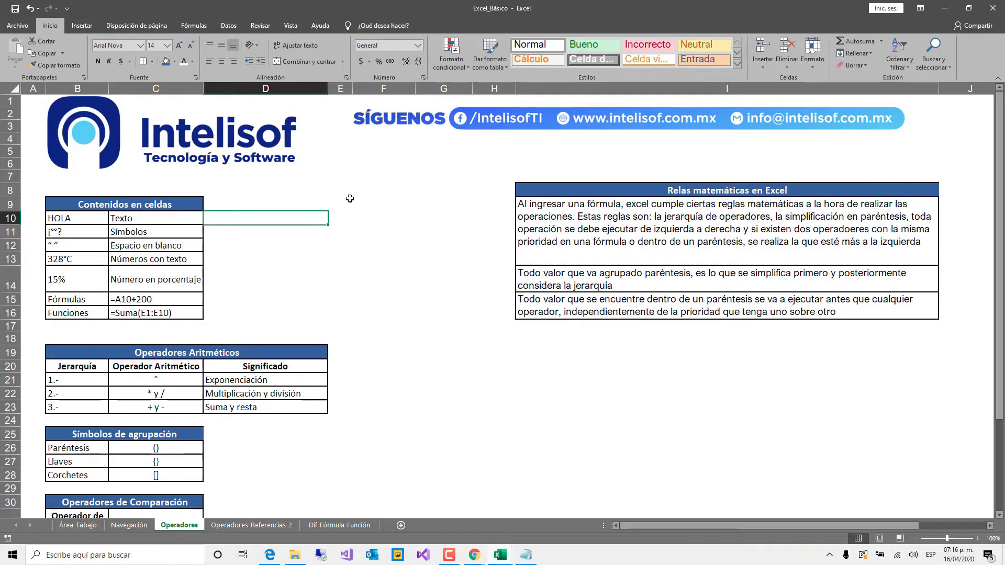
type("Hola como están")
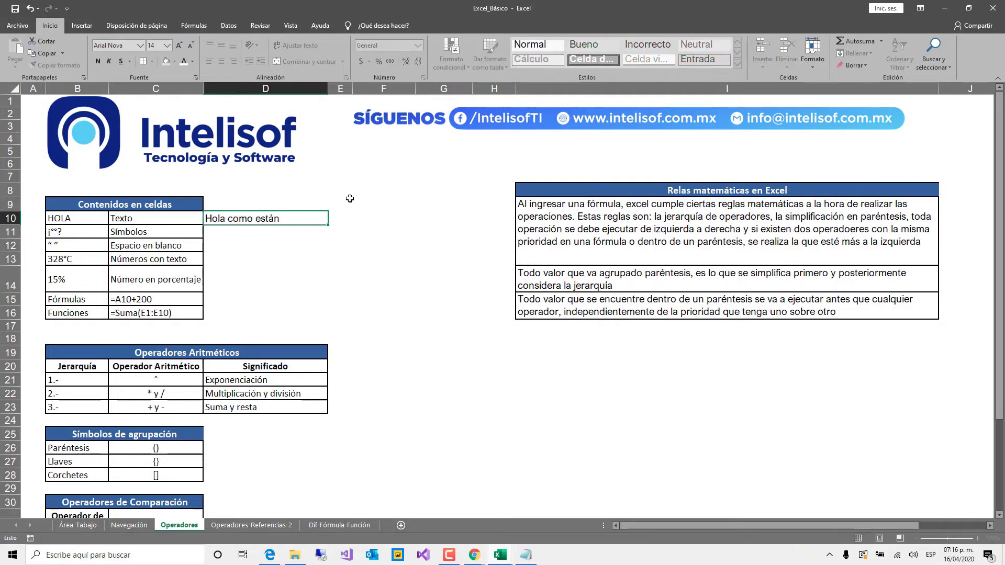
key("Return")
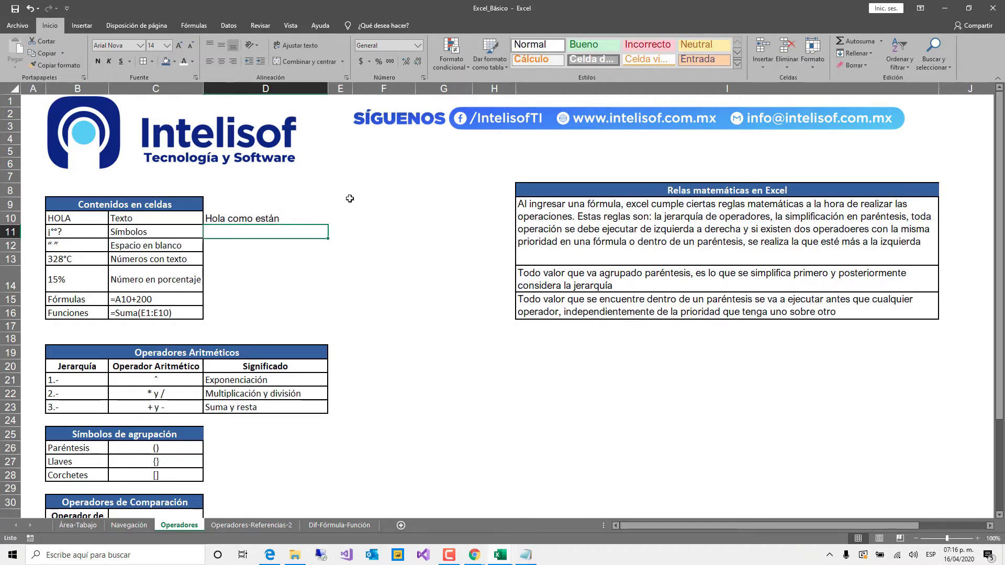
type("&%)=")
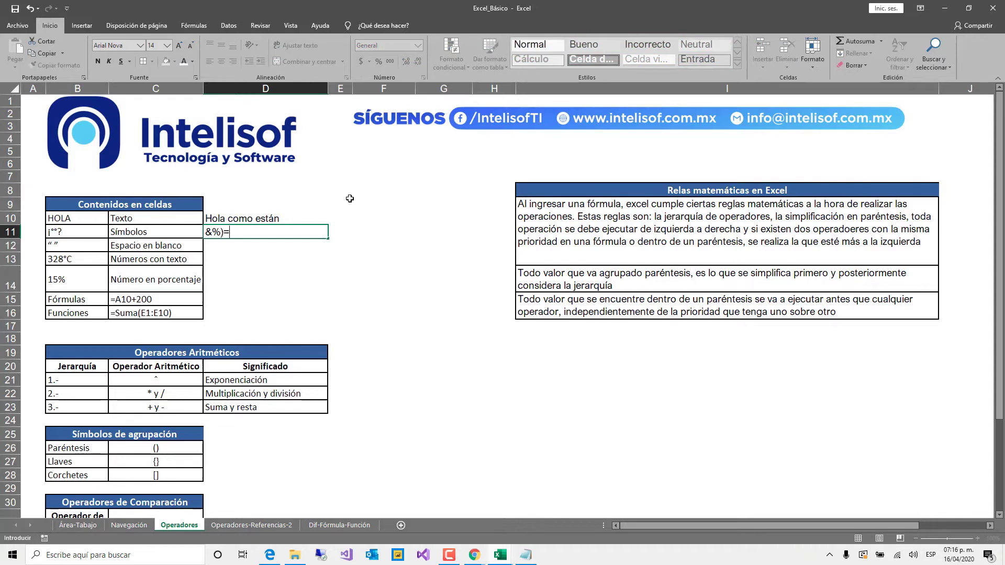
key("Return")
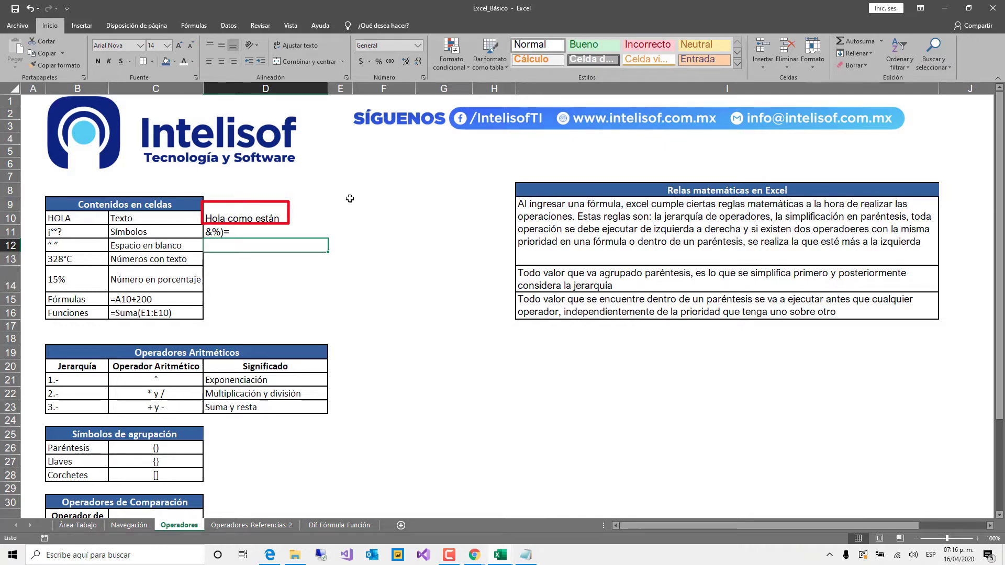
Examine the words and the spaces between them in cell D10 by highlighting parts of its text
key("Up")
key("Up")
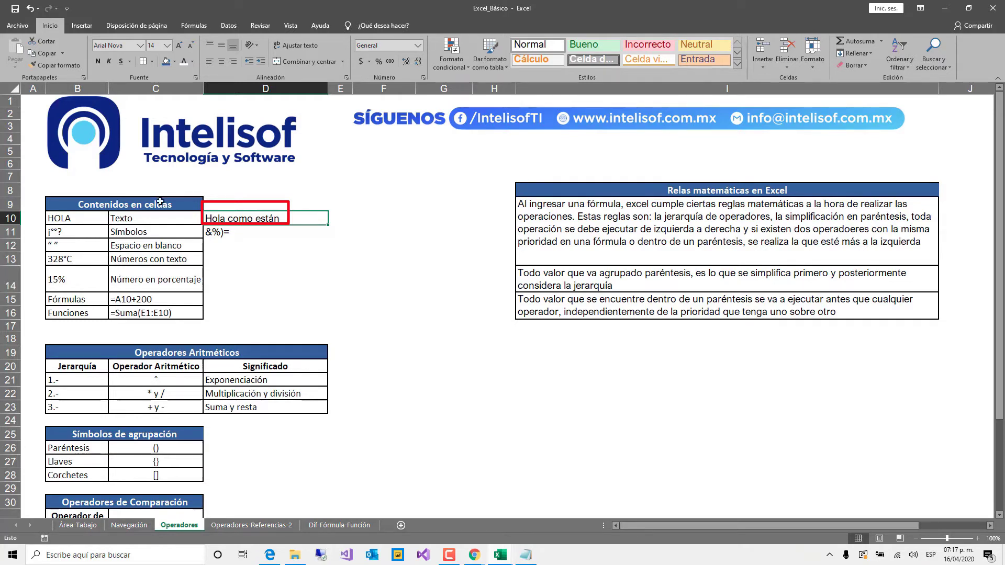
double_click(223, 218)
left_click_drag(225, 218, 253, 219)
left_click(231, 220)
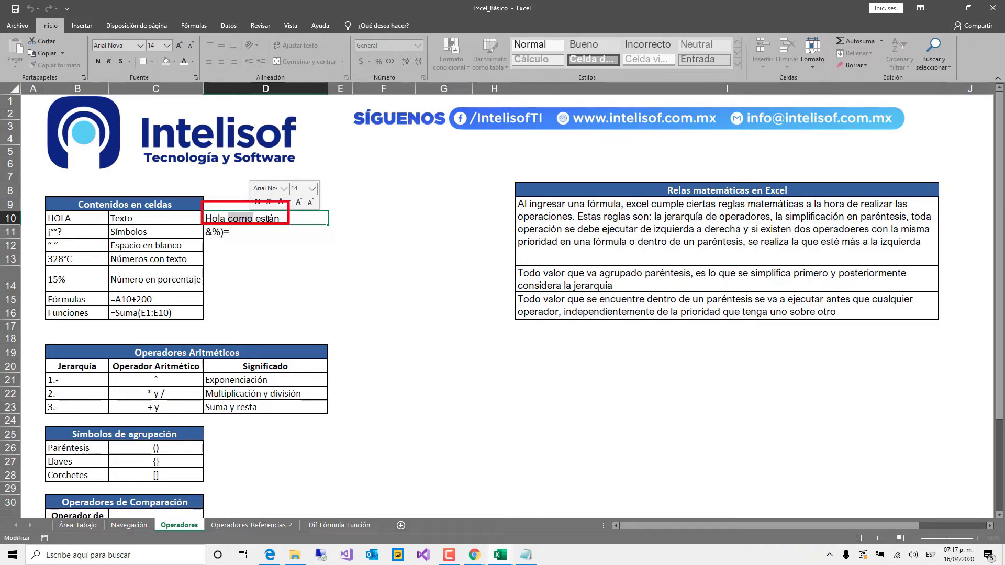
double_click(269, 219)
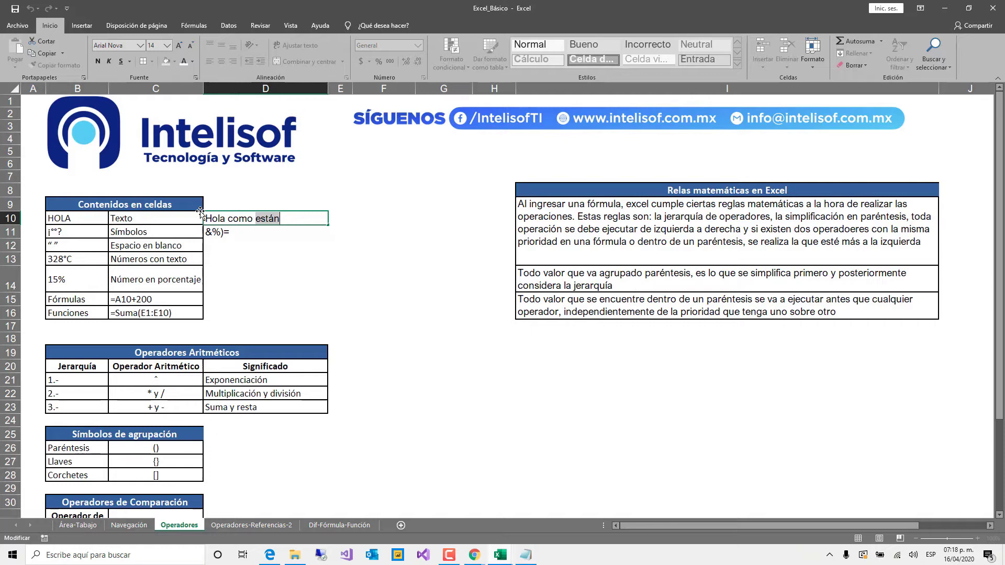
key("Return")
Enter "32c" in cell D13 as an example of a number combined with text
key("Down")
key("Down")
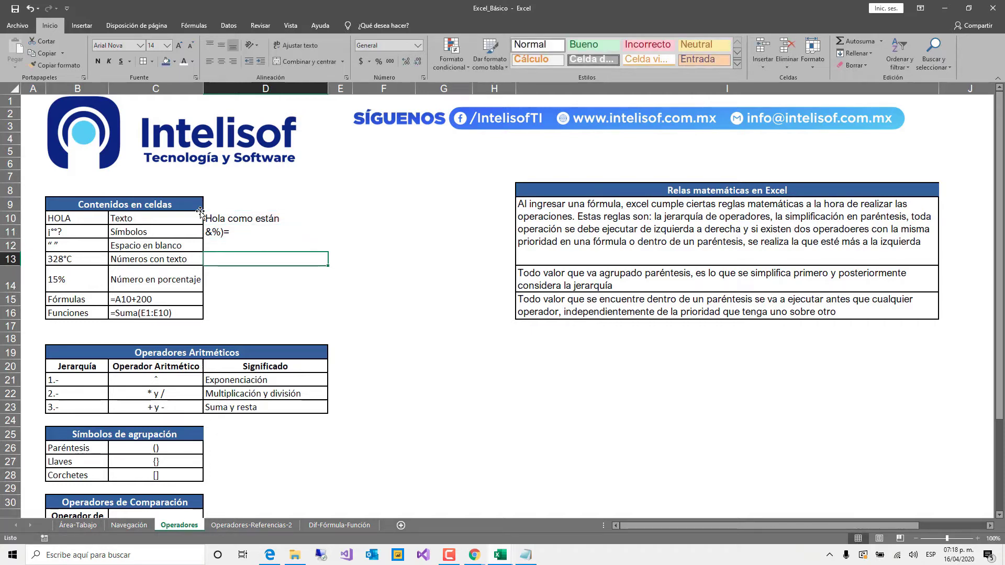
key("Left")
key("Left")
key("Right")
key("Right")
type("32")
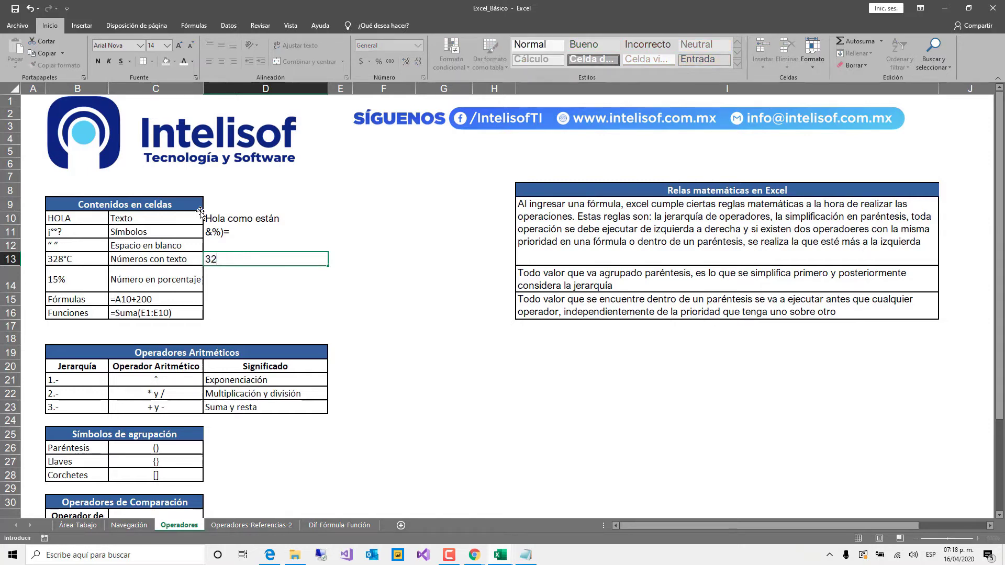
type("c")
key("Return")
Enter the sample numeric values 10% in D14, $10 in E14 and -10 in F14
key("Left")
key("Left")
key("Right")
key("Right")
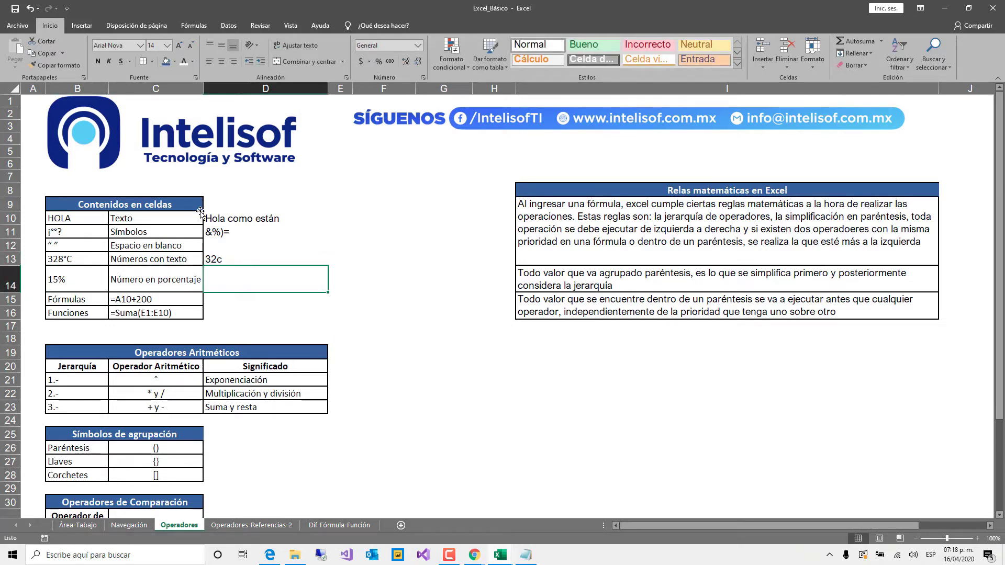
type("10")
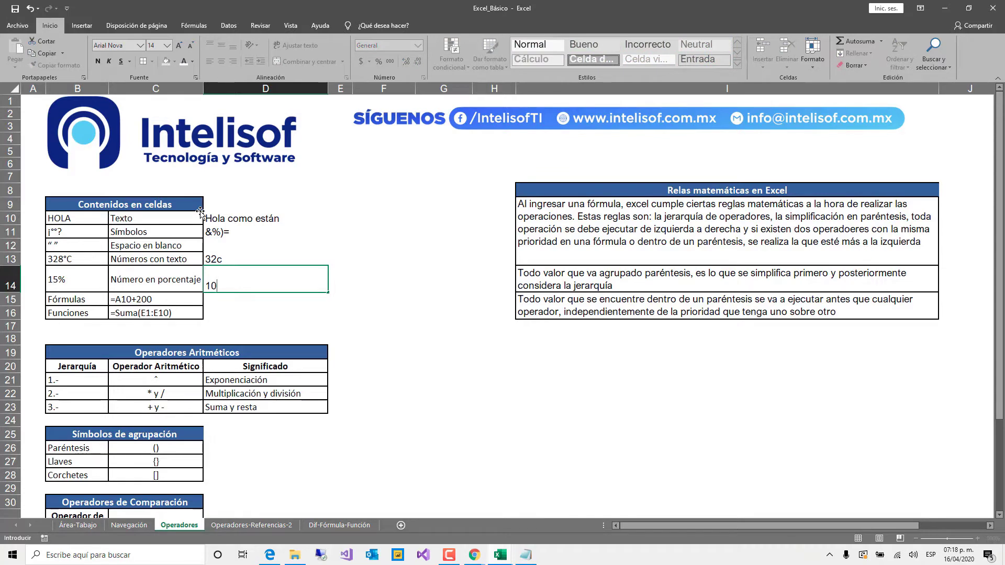
type("%")
key("ctrl+Return")
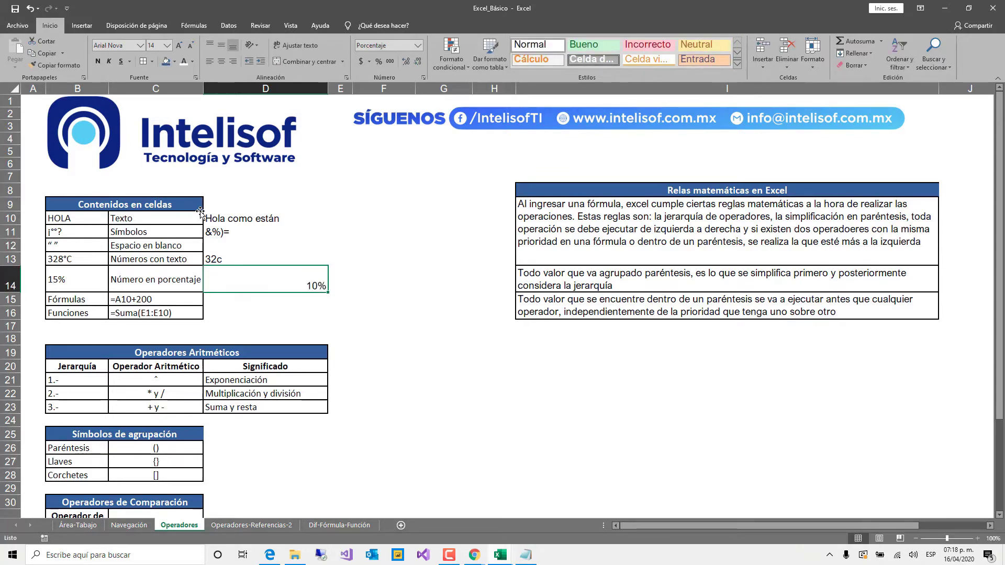
key("Right")
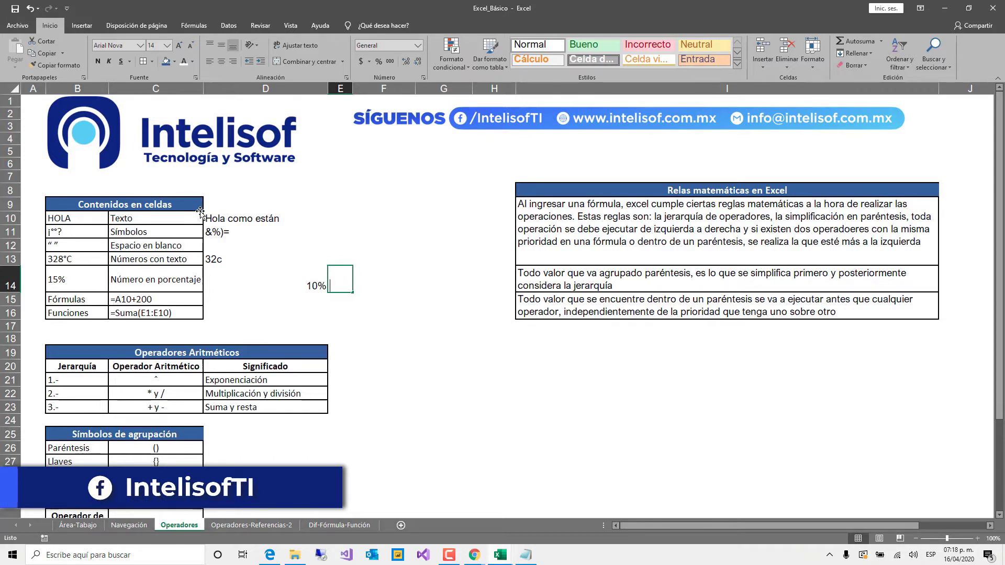
type("$10")
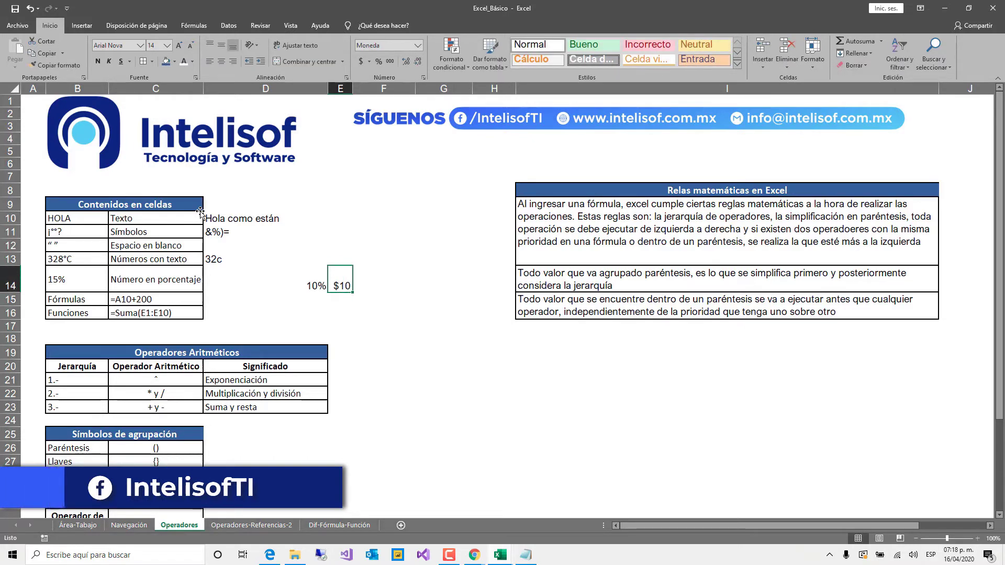
key("Right")
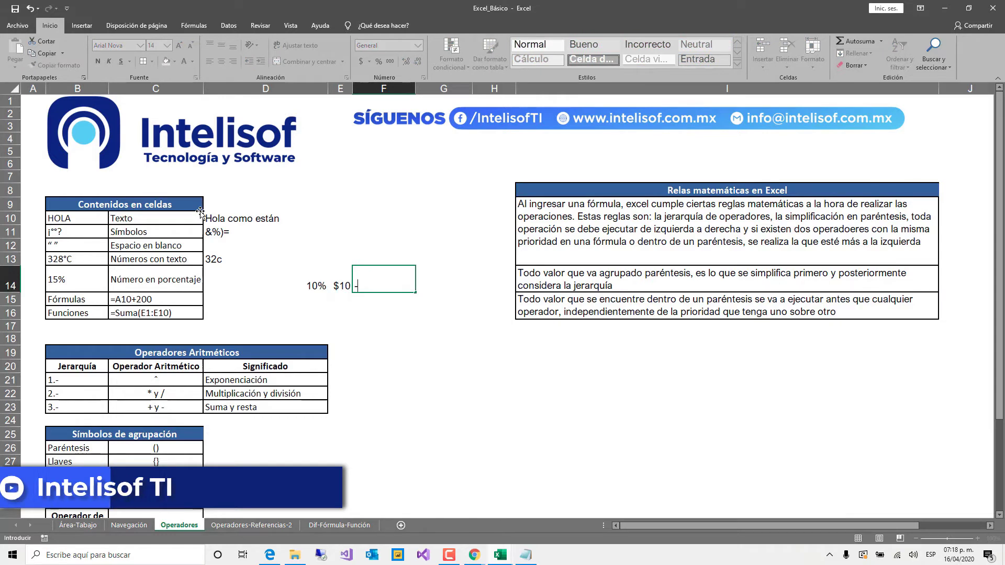
type("-10")
key("Return")
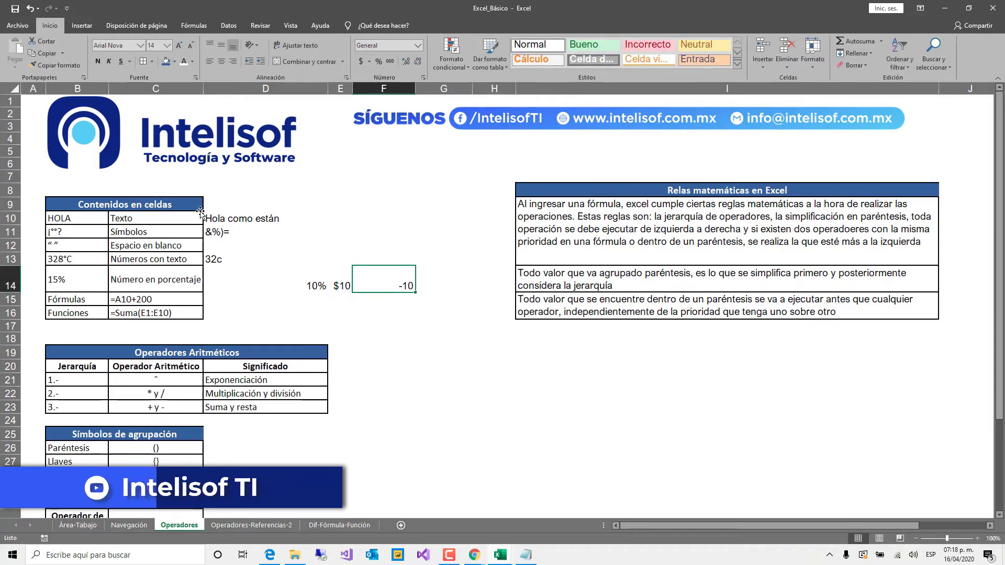
key("Up")
key("Right")
key("Left")
key("Left")
key("Left")
key("Right")
key("Right")
key("Down")
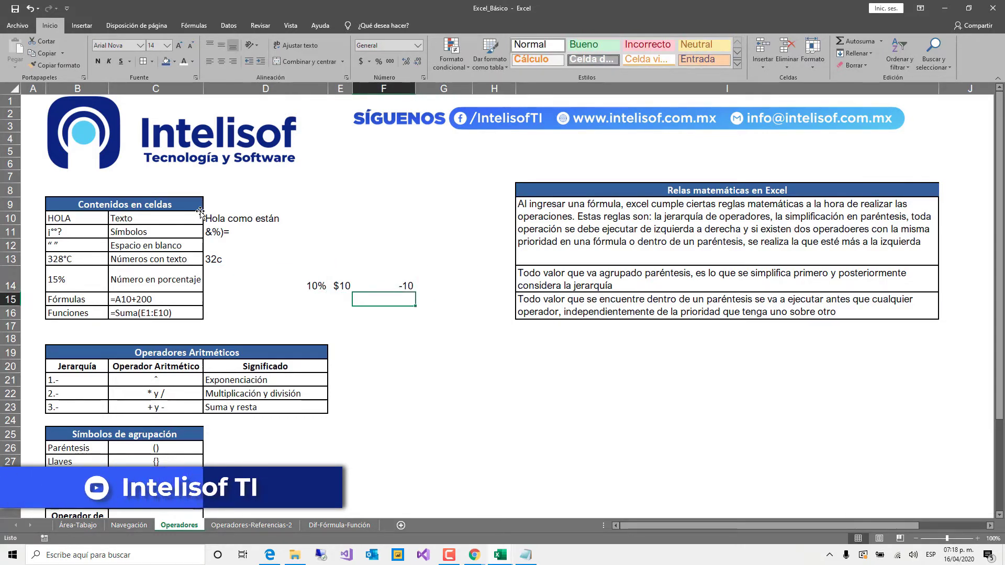
key("Left")
key("Left")
key("Left")
key("Left")
key("Right")
key("Up")
key("Right")
key("Right")
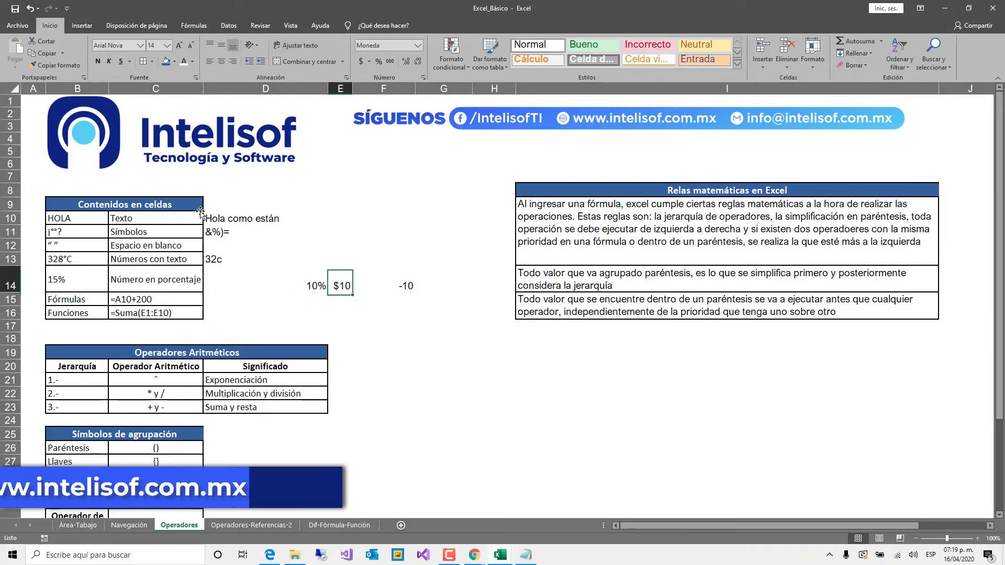
Clear the percentage, currency and negative number examples from cells D14:F14
key("Left")
key("shift+Right")
key("shift+Right")
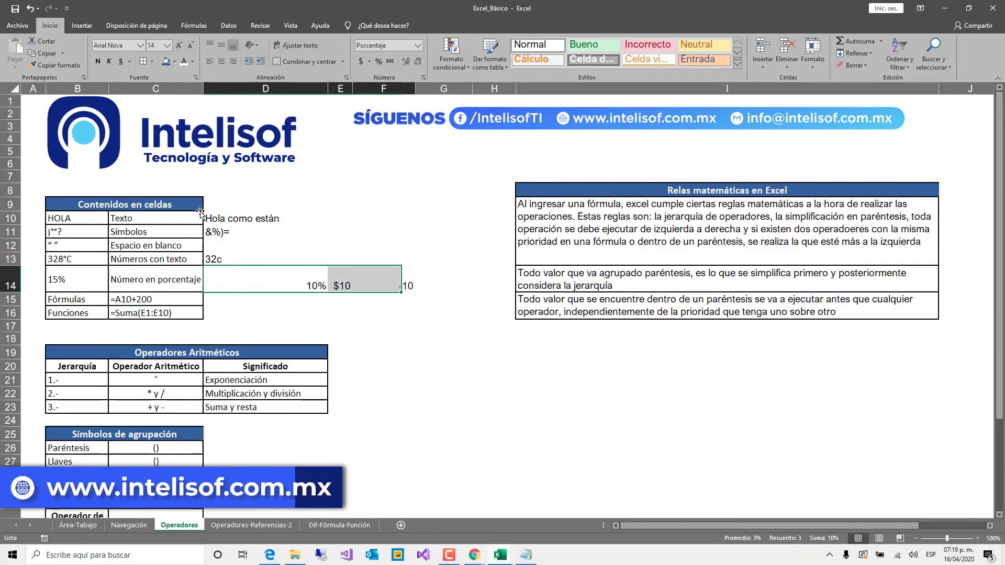
key("Delete")
key("Right")
key("Left")
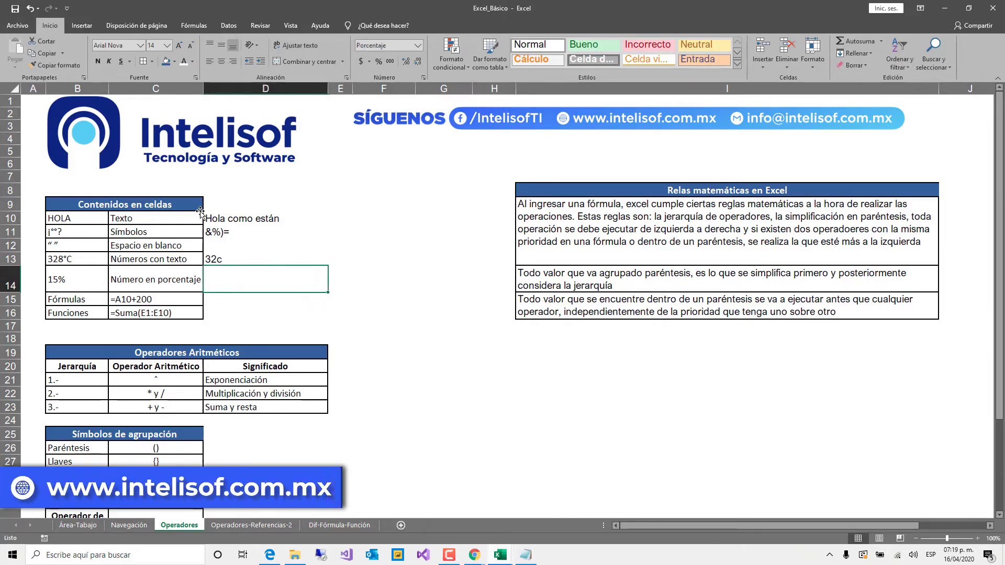
Enter the value 10 in both cells E11 and E12
key("Down")
key("Left")
key("Right")
key("Right")
key("Up")
key("Up")
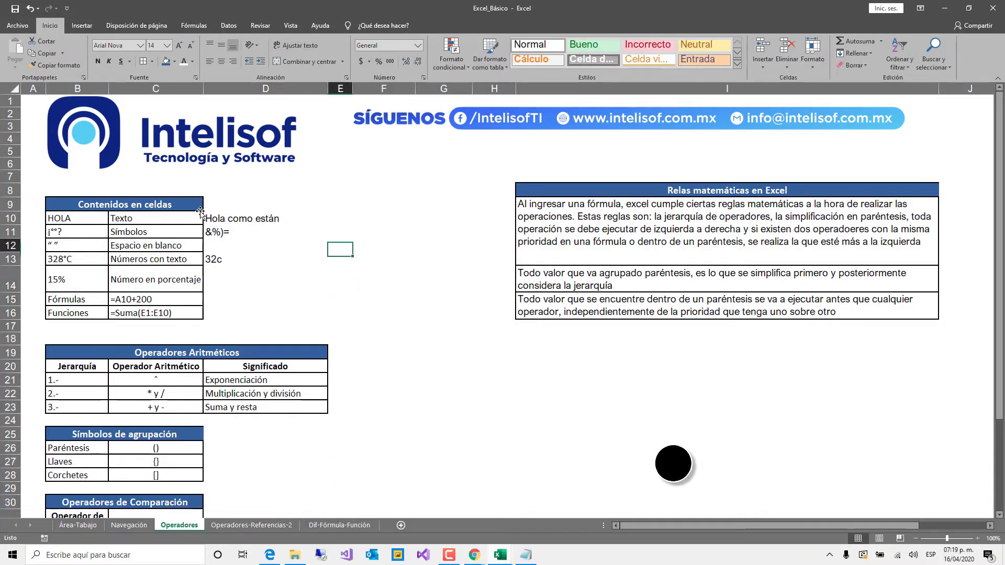
key("Up")
key("Up")
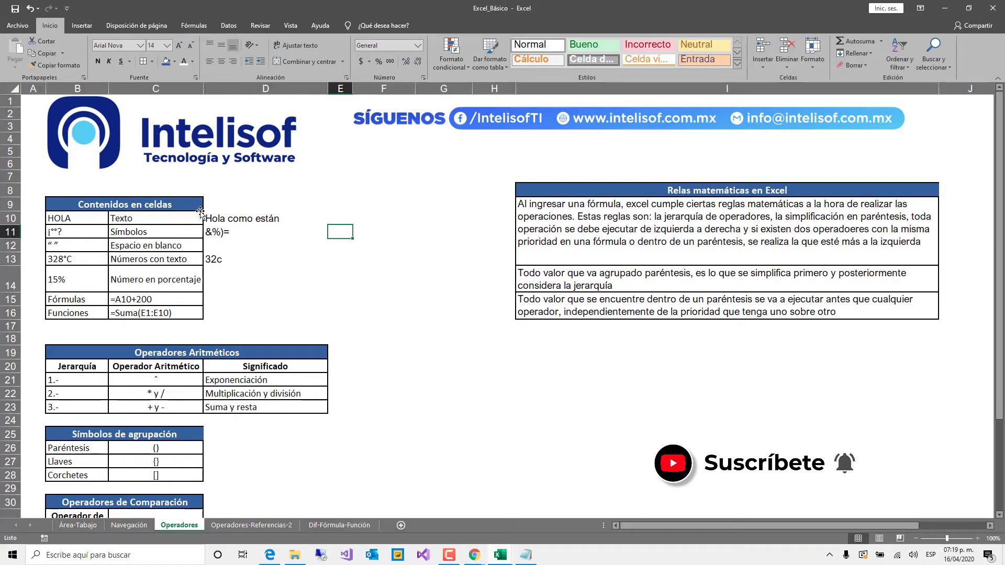
type("10")
key("Return")
type("10")
key("Return")
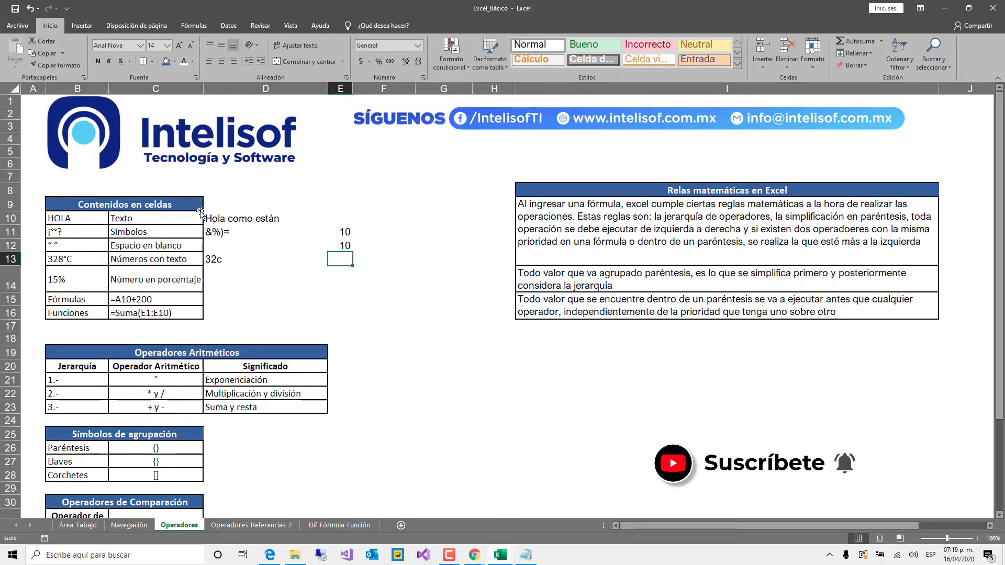
Enter the formula =E11+E12 in cell E13 to add the two numbers above it
type("=")
key("Up")
key("Up")
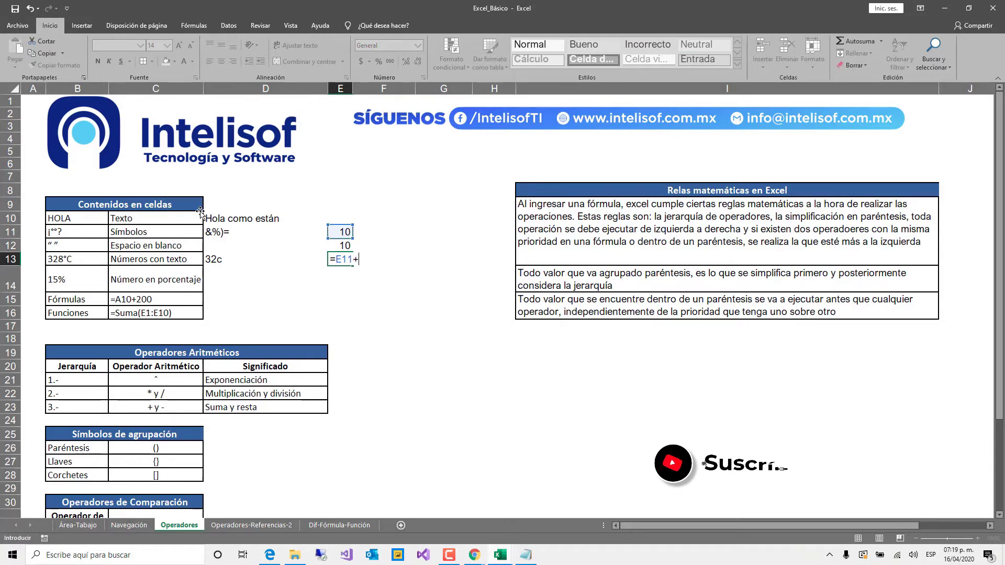
type("+")
key("Up")
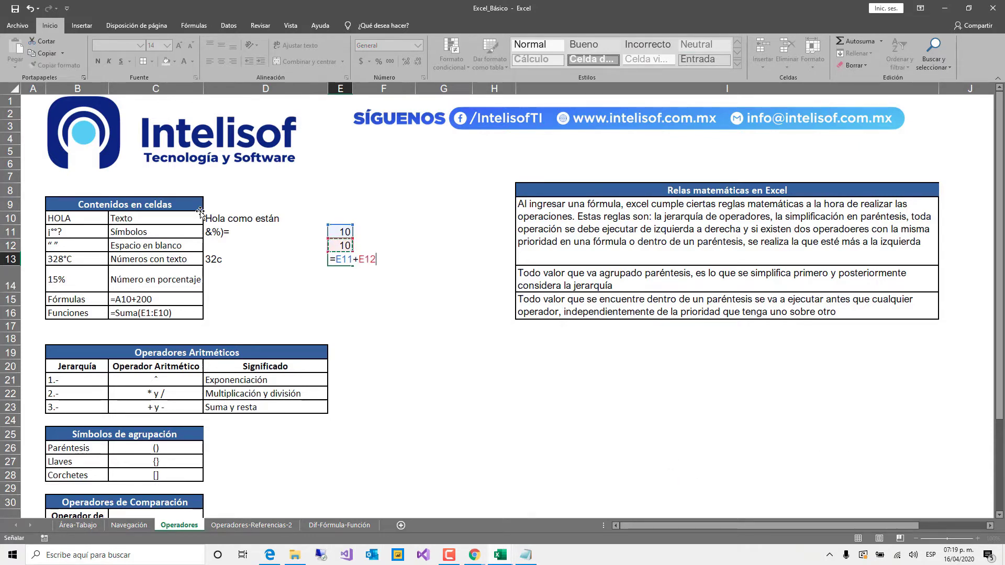
key("ctrl+Return")
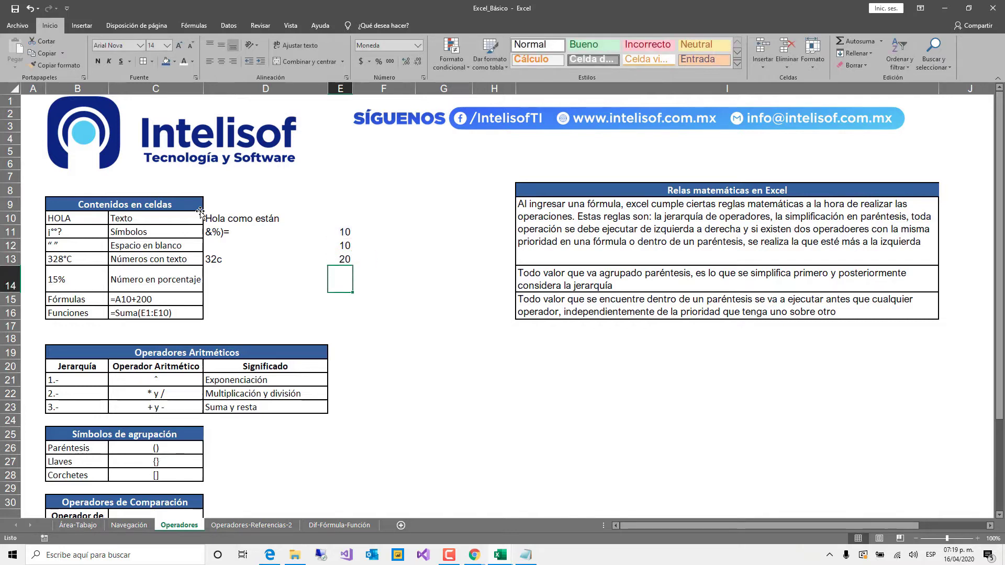
Examine the Fórmulas and Funciones examples at the end of the Contenidos en celdas table
key("Left")
key("Left")
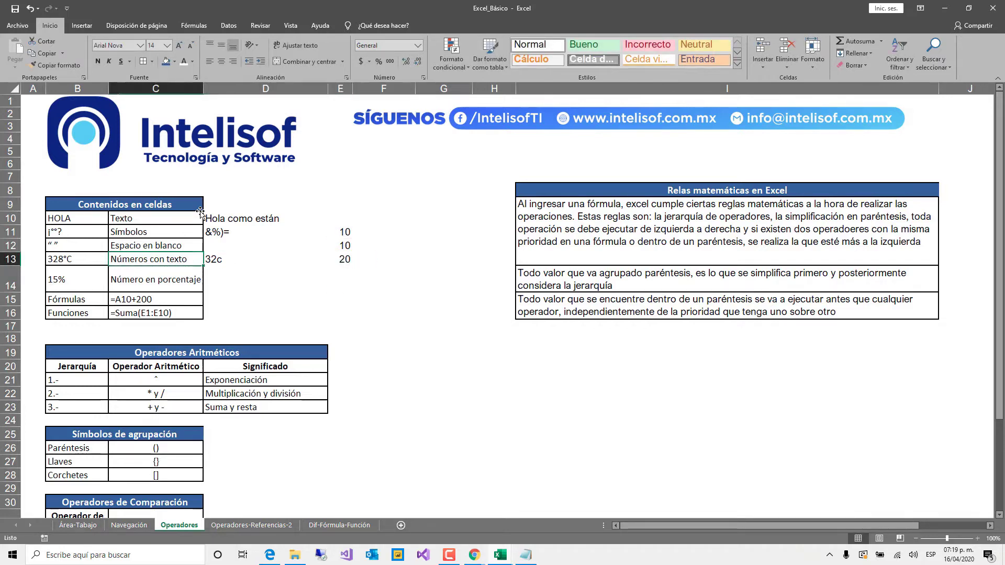
key("Down")
key("Down")
key("Down")
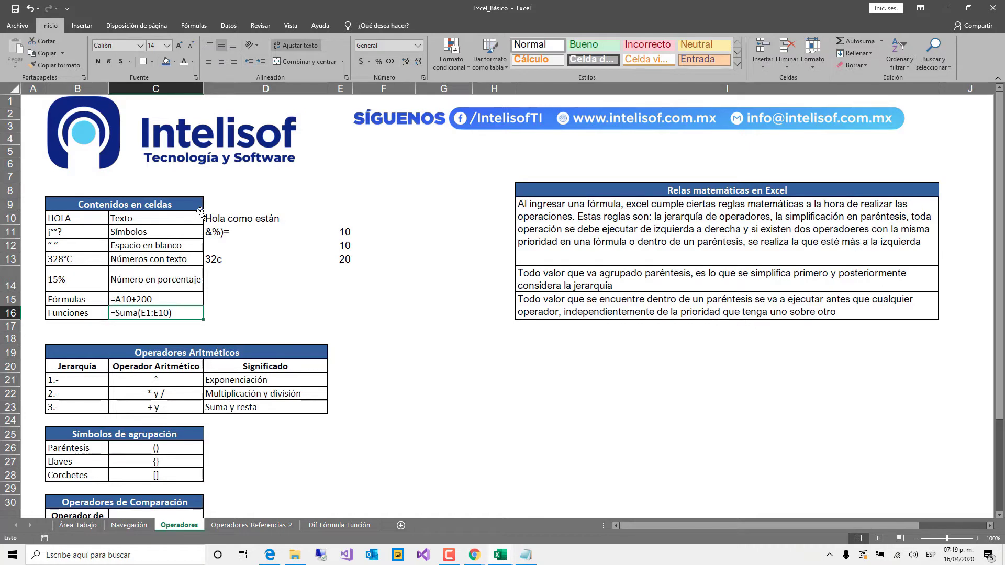
key("Right")
key("Right")
key("Right")
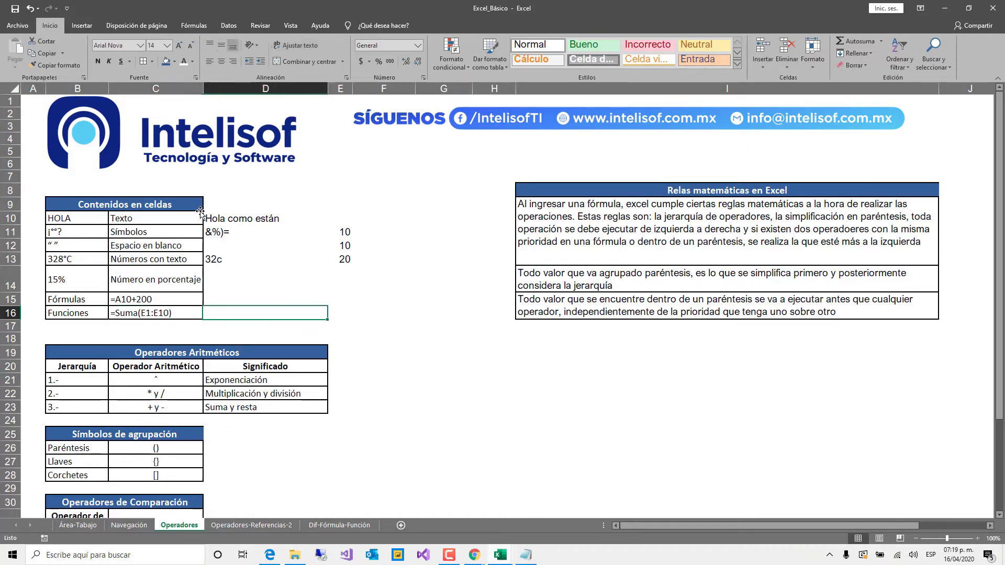
Replace the addition formula in cell E13 with the SUMA function
key("Up")
key("Up")
key("Up")
key("Left")
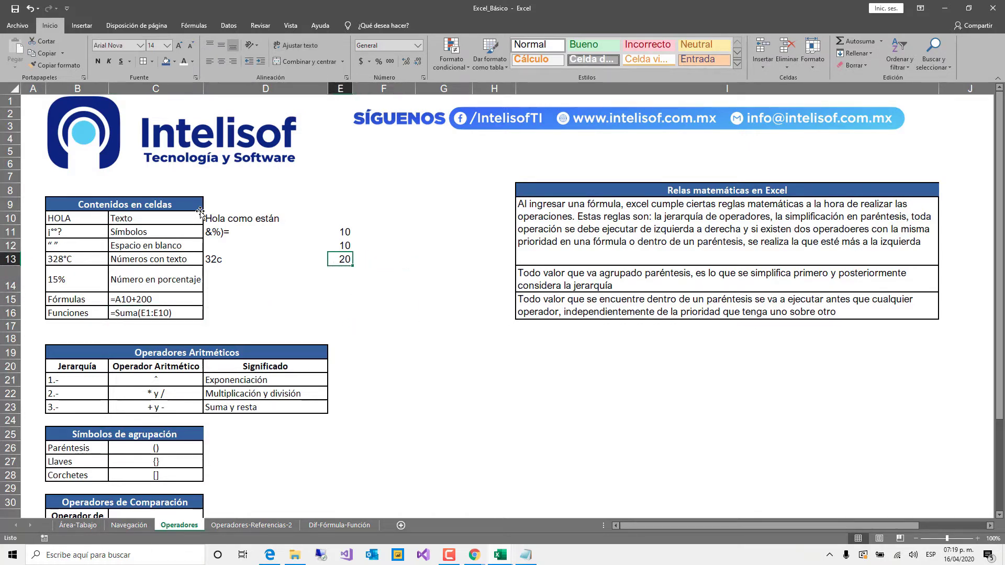
key("F2")
key("BackSpace")
key("BackSpace")
key("BackSpace")
key("BackSpace")
key("BackSpace")
key("BackSpace")
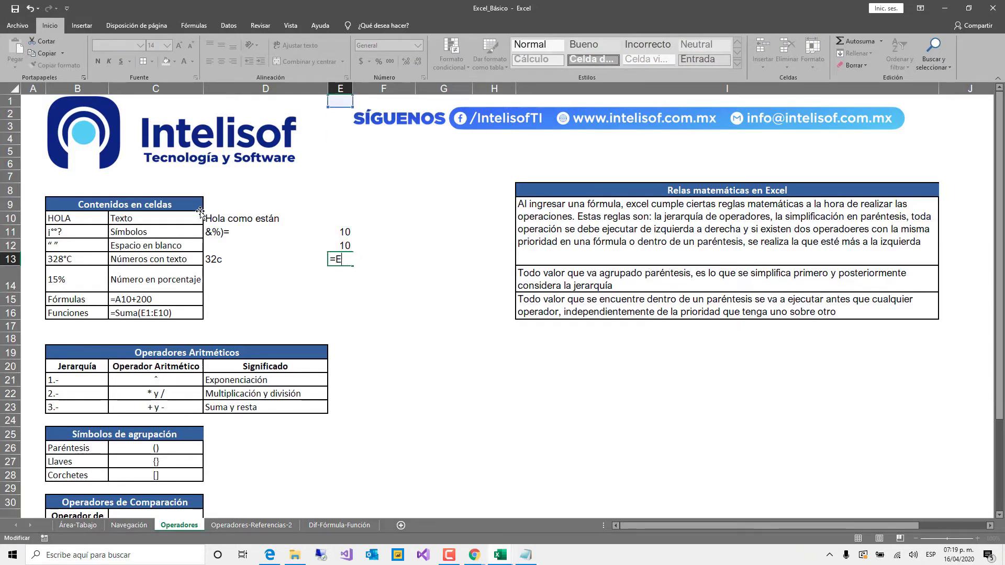
key("BackSpace")
type("suma")
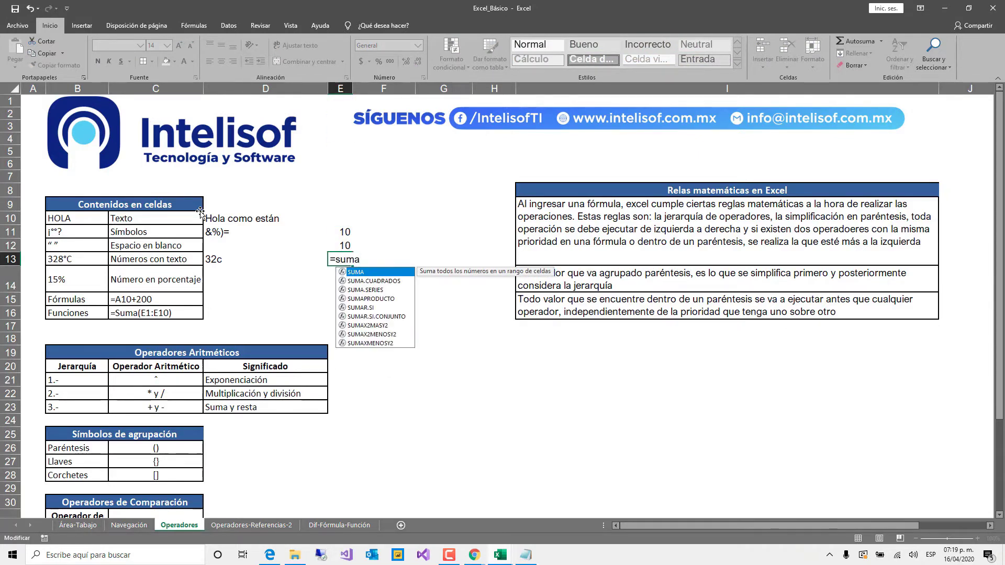
key("Tab")
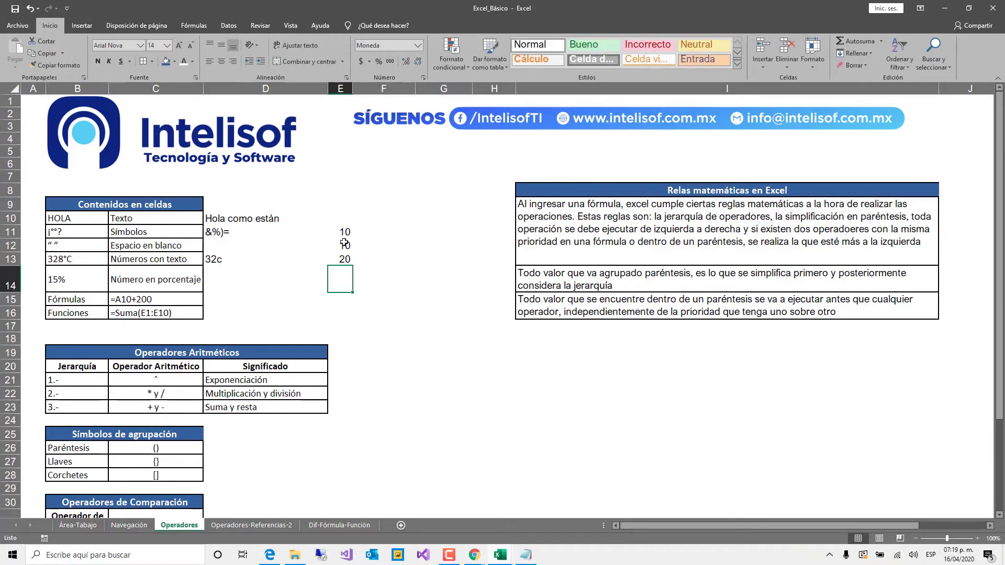
Go from the SUMA result in cell E13 to the heading of the Operadores Aritméticos table
key("Up")
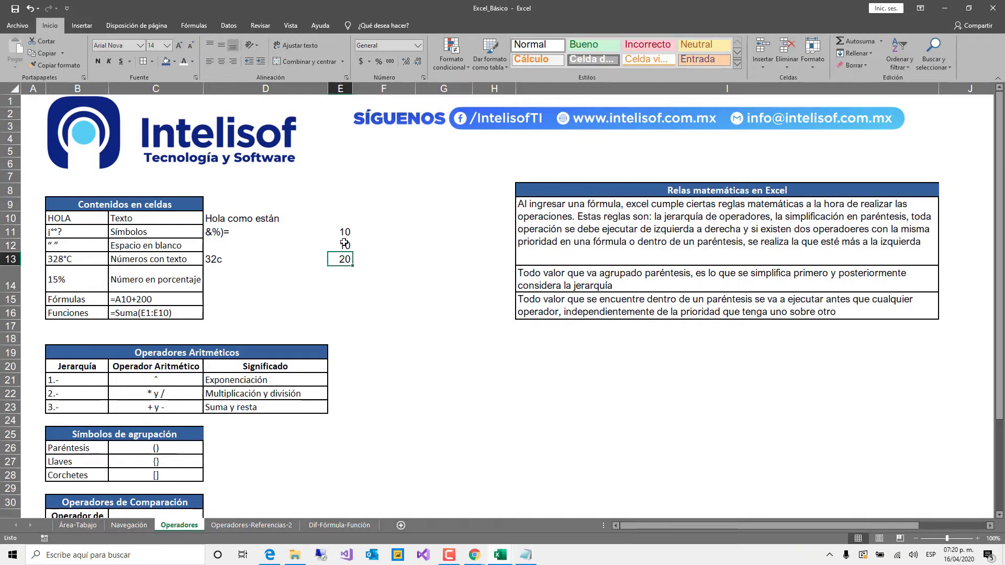
key("Down")
key("Down")
key("Down")
key("Left")
key("Left")
key("Left")
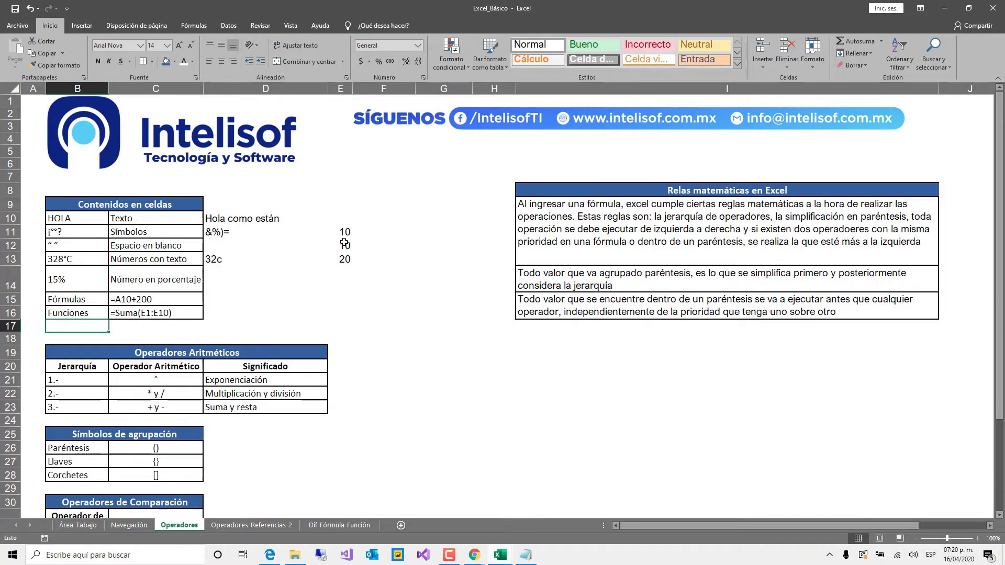
key("Right")
key("Right")
key("Down")
key("Down")
key("Down")
key("Down")
key("Up")
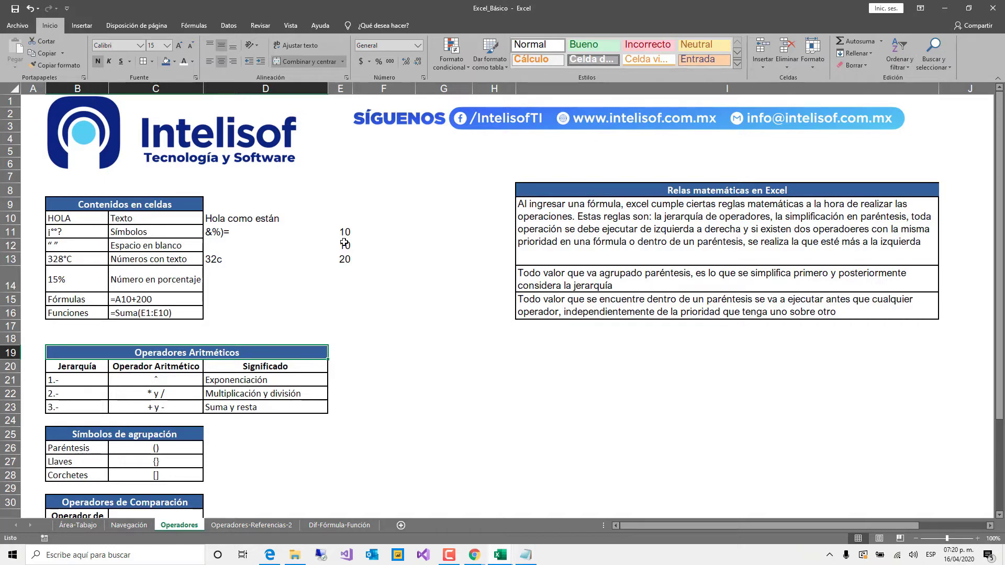
key("Right")
key("Right")
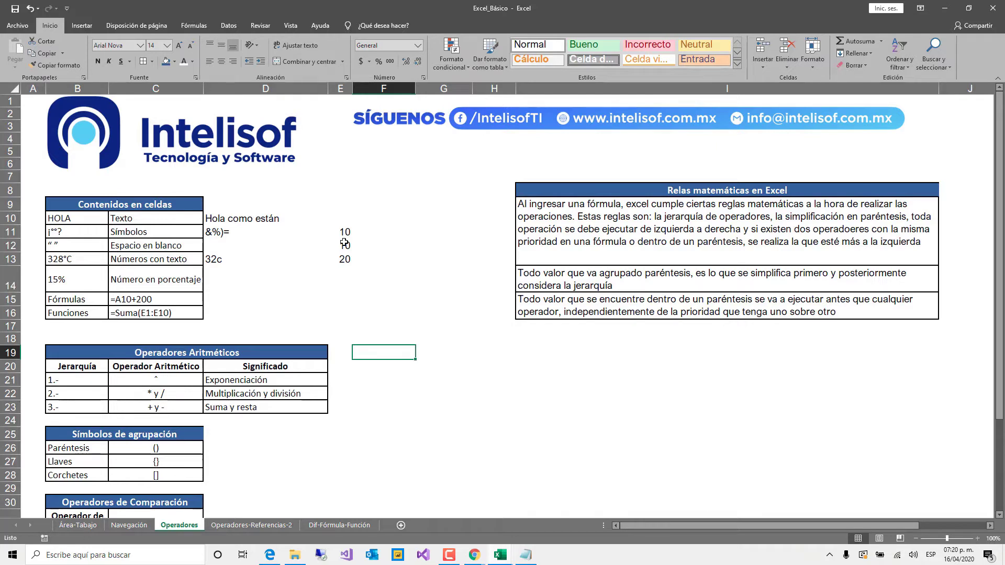
key("Left")
key("Left")
key("Left")
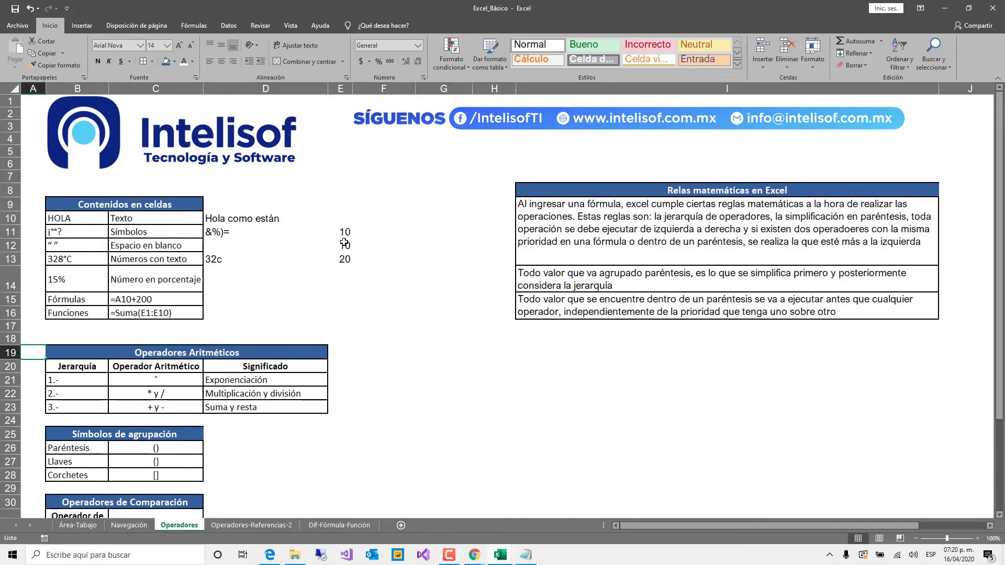
key("Right")
key("Right")
key("Down")
key("Down")
key("Up")
key("Up")
key("Left")
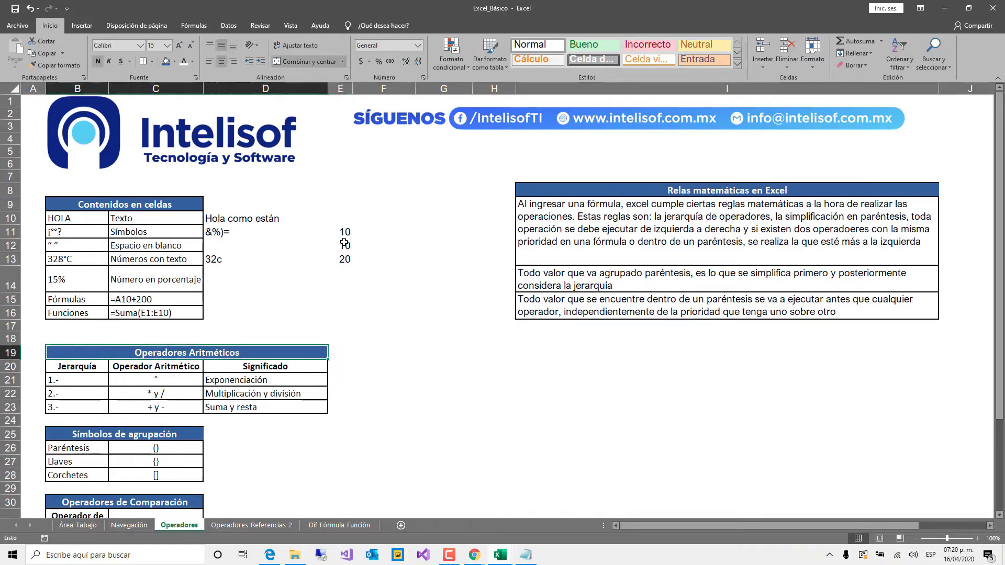
Examine the Jerarquía column and the exponentiation row of the Operadores Aritméticos table
key("Down")
key("Down")
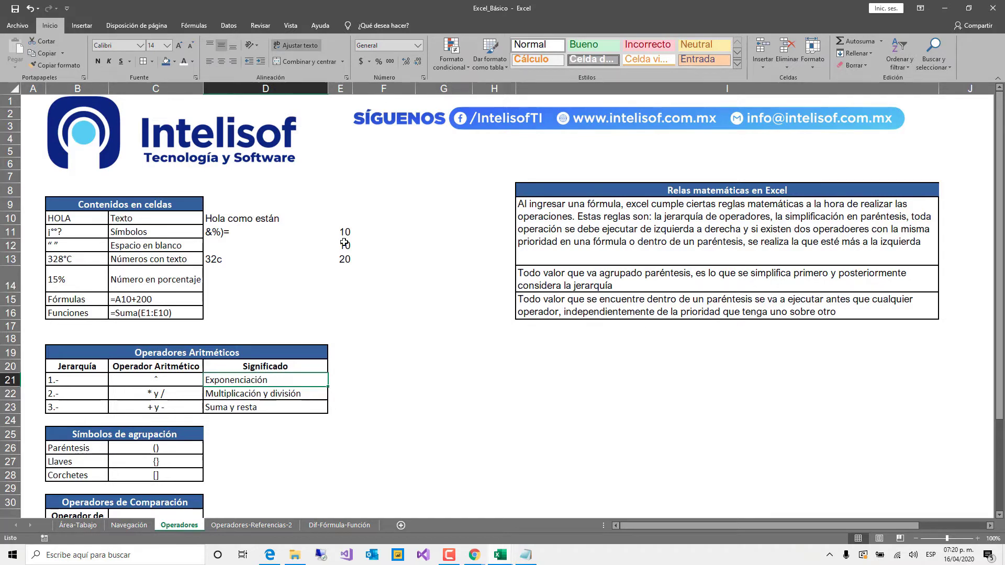
key("Left")
key("Left")
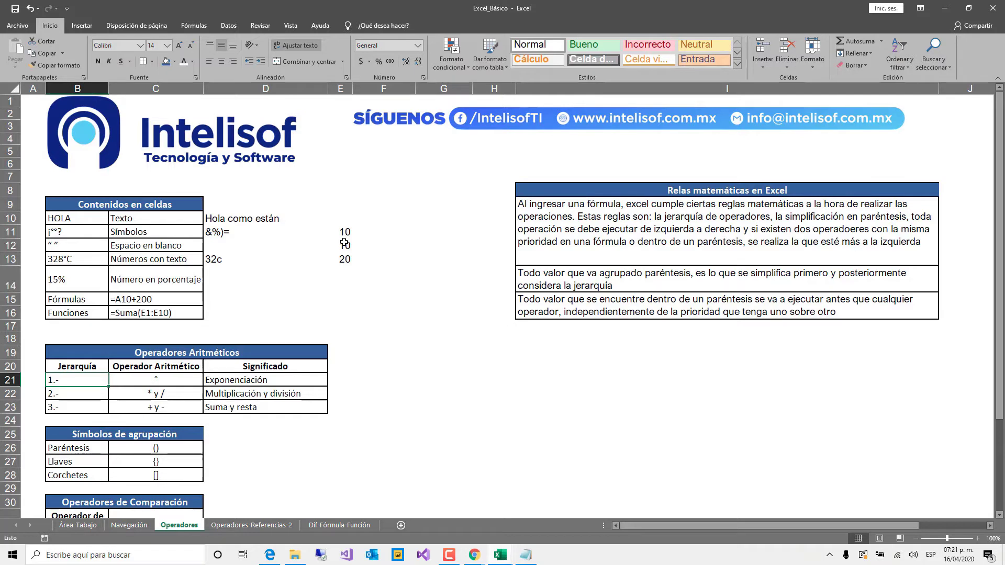
key("Up")
key("Up")
key("Down")
key("Down")
key("Right")
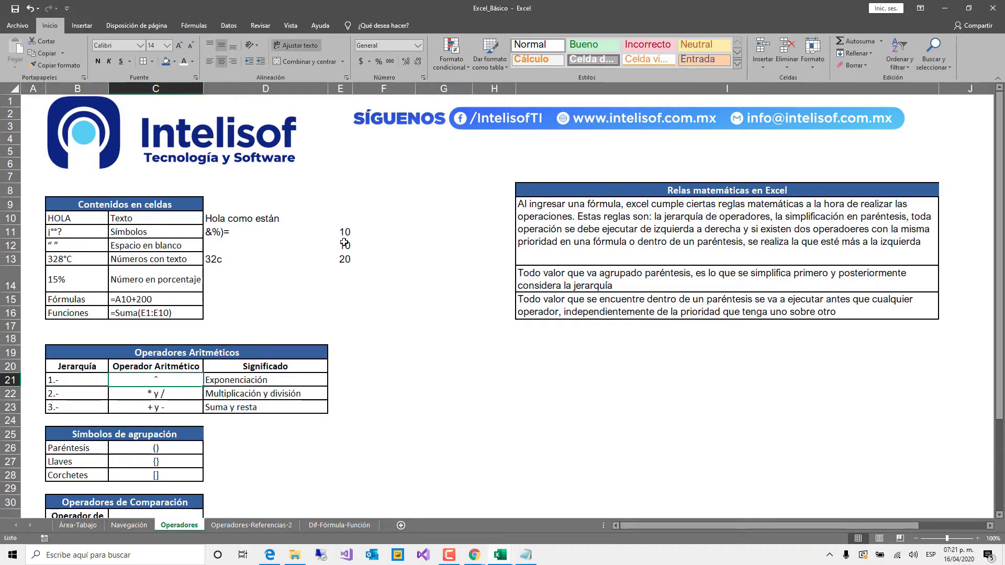
Examine the multiplication and division row and the addition and subtraction row of the Operadores Aritméticos table
key("Down")
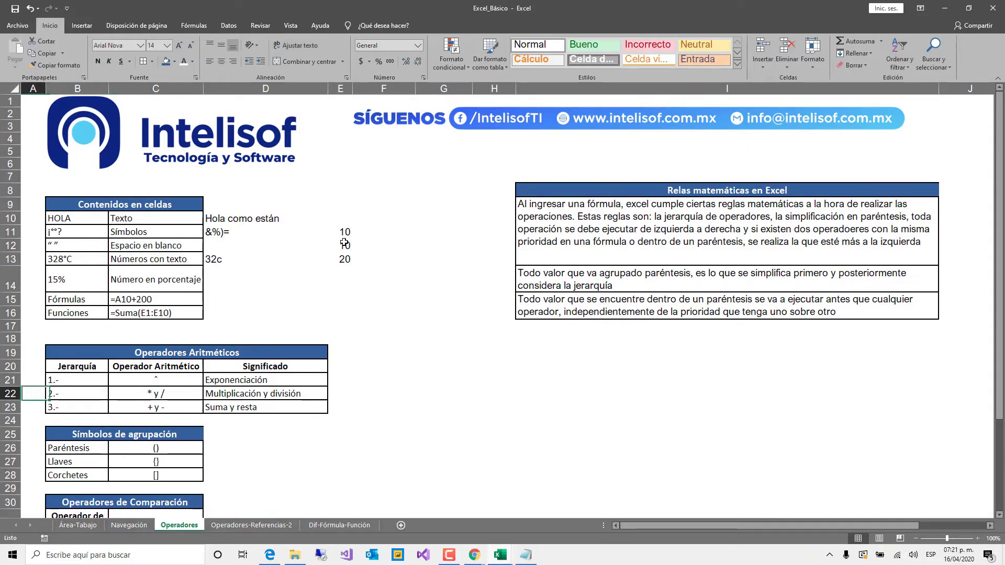
key("Down")
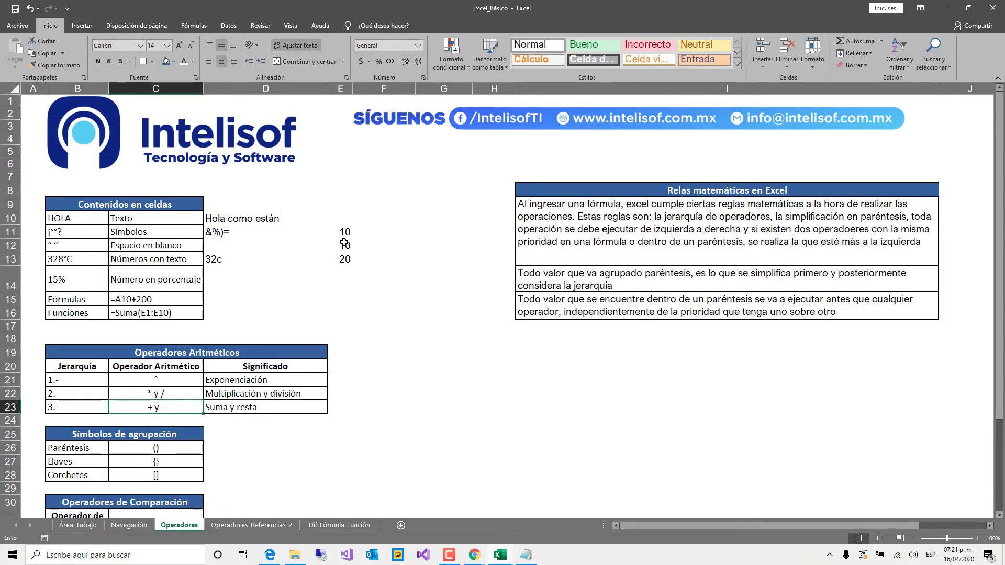
key("Left")
key("Left")
key("Right")
key("Right")
key("Right")
key("Left")
key("Right")
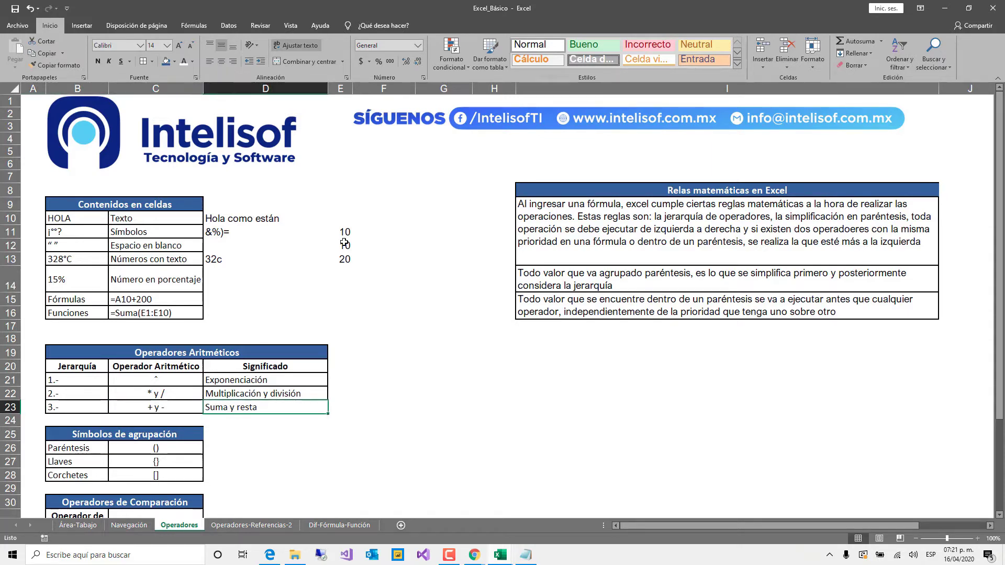
Highlight "la jerarquía de operadores" in the first mathematical rule and compare it with the operator order in the Operadores Aritméticos table
left_click(720, 196)
left_click(665, 253)
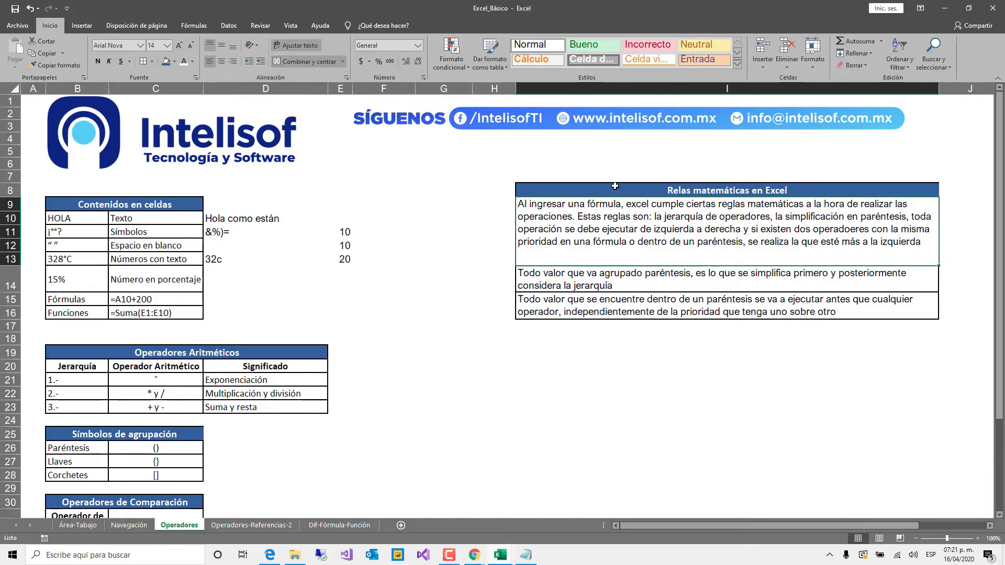
double_click(732, 217)
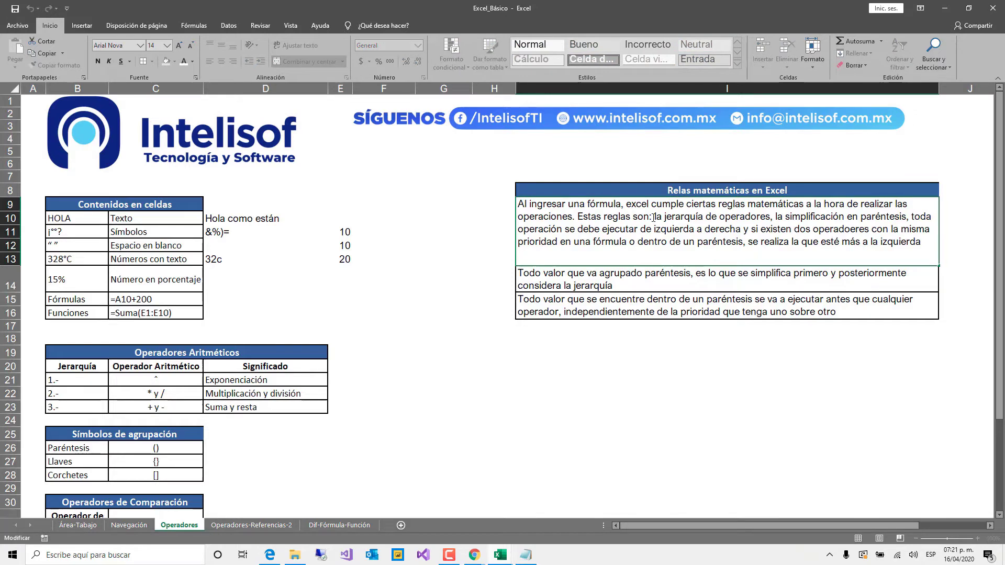
left_click_drag(655, 217, 769, 220)
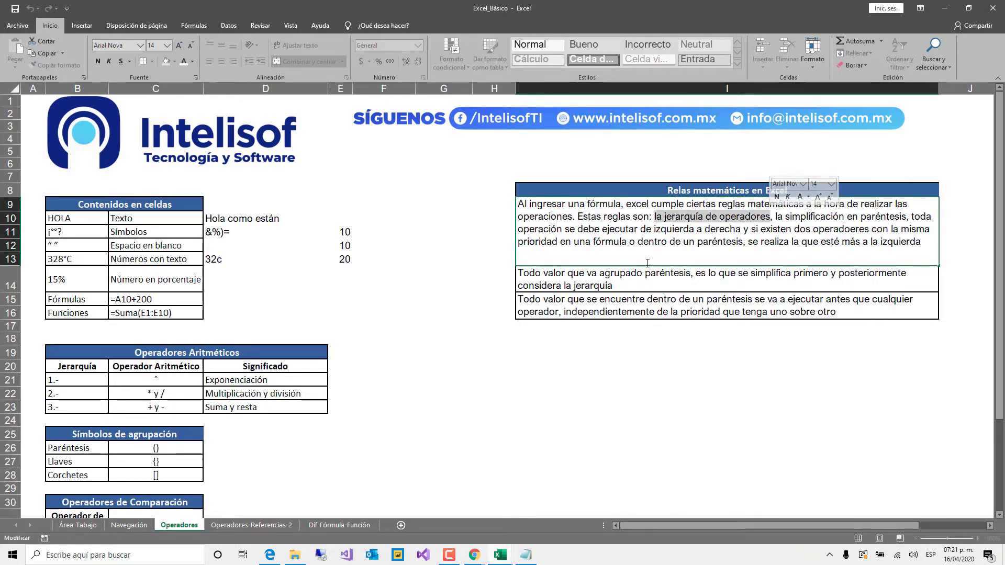
left_click_drag(180, 352, 177, 405)
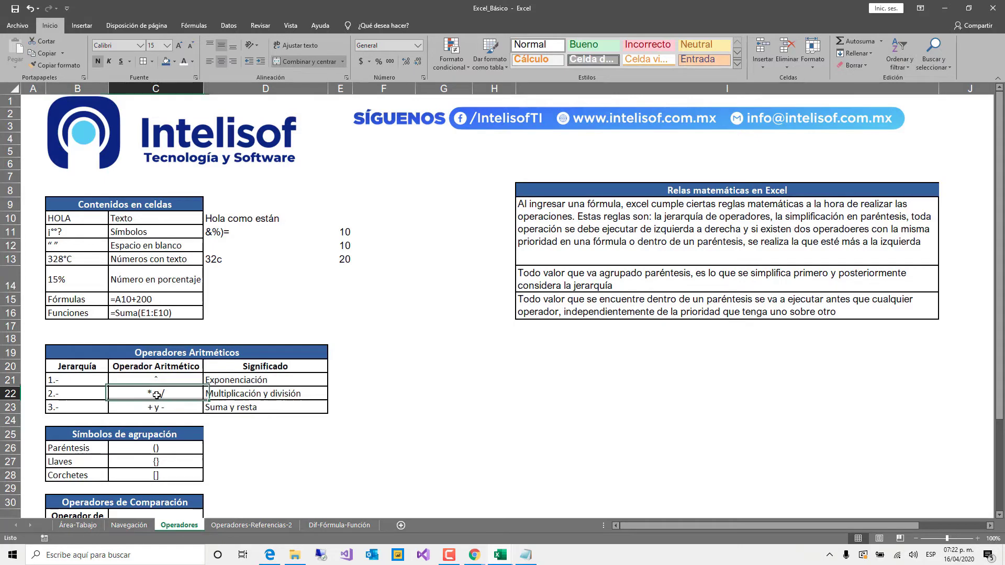
left_click(157, 399)
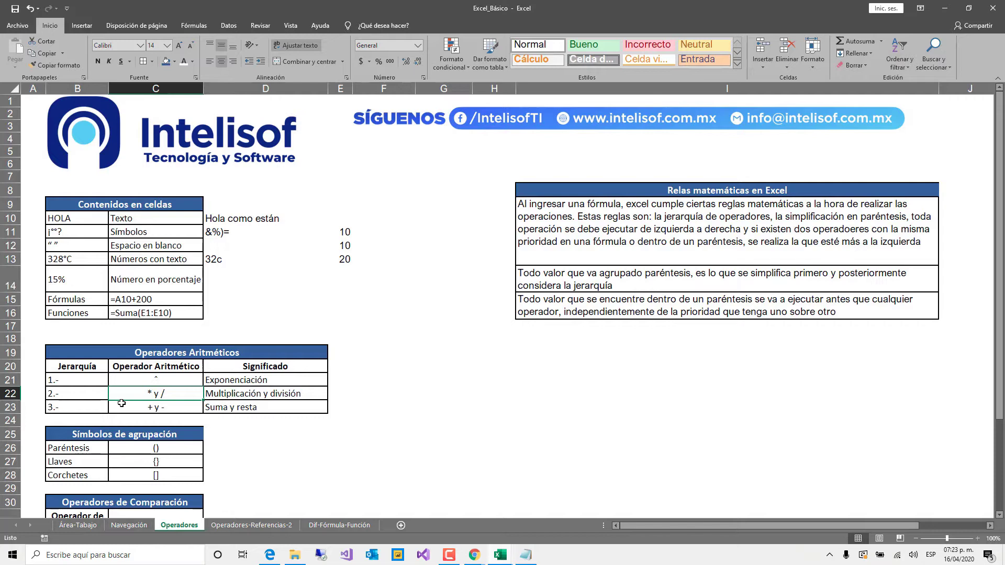
Highlight the phrase "la simplificación en paréntesis" within the first mathematical rule's text
double_click(776, 217)
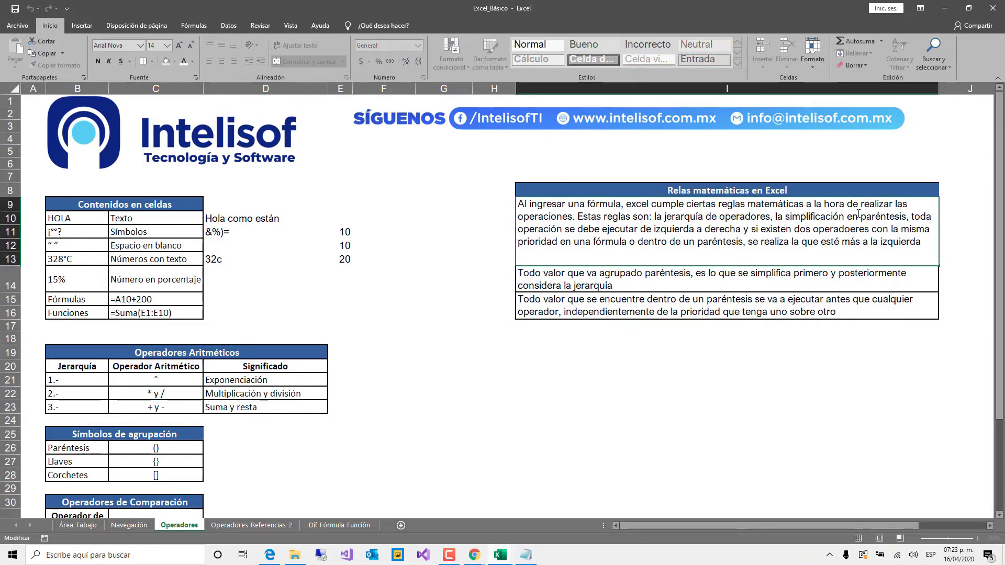
key("shift+Right")
key("shift+Right")
key("shift+Right")
key("shift+Right")
key("shift+Right")
key("shift+Right")
key("shift+Right")
key("shift+Right")
key("shift+Right")
key("shift+Right")
key("shift+Right")
key("shift+Right")
key("shift+Right")
key("shift+Right")
key("shift+Right")
key("shift+Right")
key("shift+Right")
key("shift+Right")
key("shift+Right")
key("shift+Right")
key("shift+Right")
key("shift+Right")
key("shift+Right")
key("shift+Right")
key("shift+Right")
key("shift+Right")
key("shift+Right")
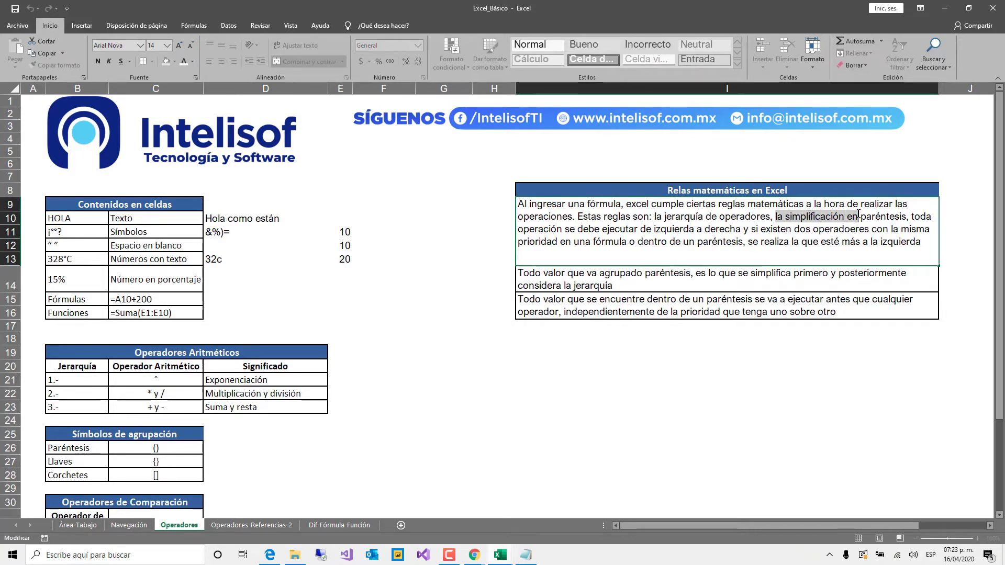
key("shift+Right")
key("shift+Right")
key("shift+Right")
key("shift+Right")
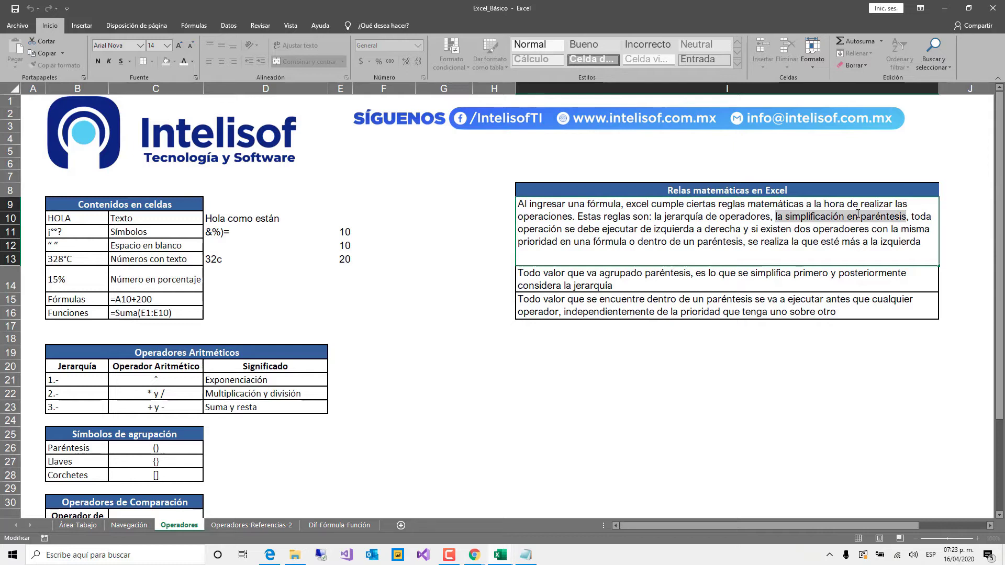
Highlight the first mathematical rule's text from "toda operación se debe ejecutar de izquierda a derecha" through the clause on operators with the same priority
key("Right")
key("Right")
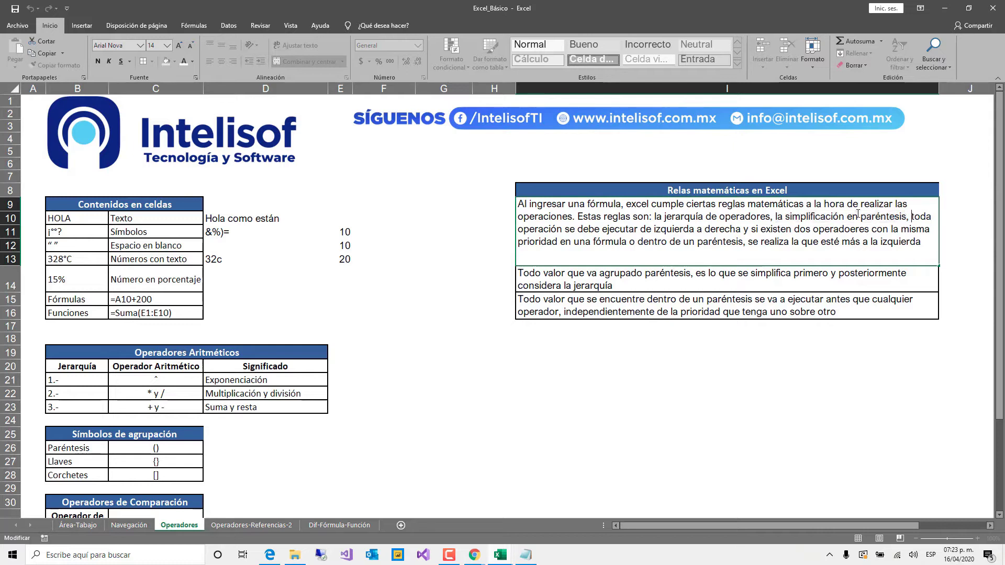
key("shift+Right")
key("shift+Right")
key("shift+Right")
key("shift+Right")
key("shift+Right")
key("shift+Right")
key("shift+Right")
key("shift+Right")
key("shift+Right")
key("shift+Right")
key("shift+Right")
key("shift+Right")
key("shift+Right")
key("shift+Right")
key("shift+Right")
key("shift+Right")
key("shift+Right")
key("shift+Right")
key("shift+Right")
key("shift+Right")
key("shift+Right")
key("shift+Right")
key("shift+Right")
key("shift+Right")
key("shift+Right")
key("shift+Right")
key("shift+Right")
key("shift+Right")
key("shift+Right")
key("shift+Right")
key("shift+Right")
key("shift+Right")
key("shift+Right")
key("shift+Right")
key("shift+Right")
key("shift+Right")
key("shift+Right")
key("shift+Right")
key("shift+Right")
key("shift+Right")
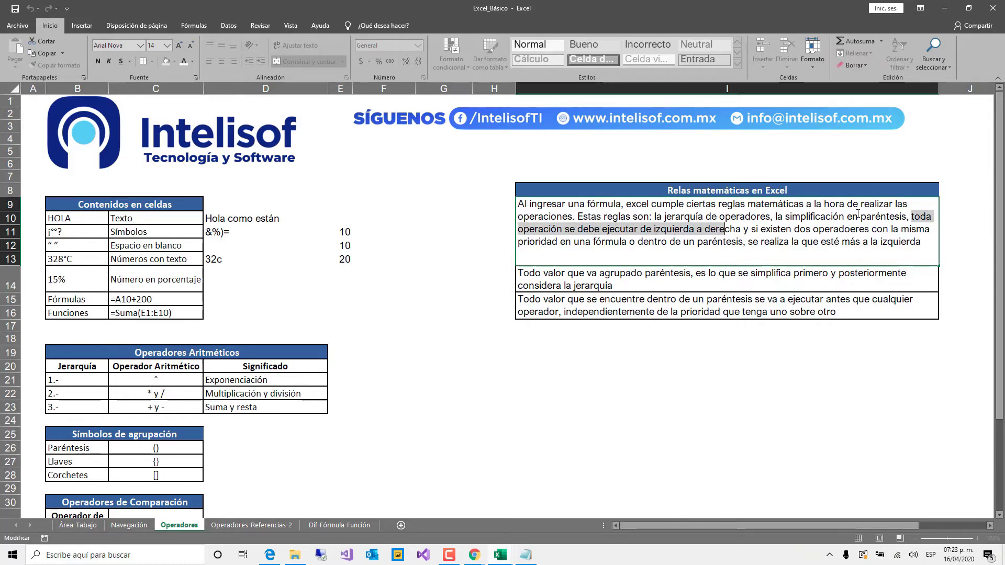
key("shift+Right")
key("shift+Right")
key("shift+Right")
key("shift+Right")
key("shift+Right")
key("shift+Right")
key("shift+Right")
key("shift+Right")
key("shift+Right")
key("shift+Right")
key("shift+Right")
key("shift+Right")
key("shift+Right")
key("shift+Right")
key("shift+Right")
key("shift+Right")
key("shift+Right")
key("shift+Right")
key("shift+Right")
key("shift+Right")
key("shift+Right")
key("shift+Right")
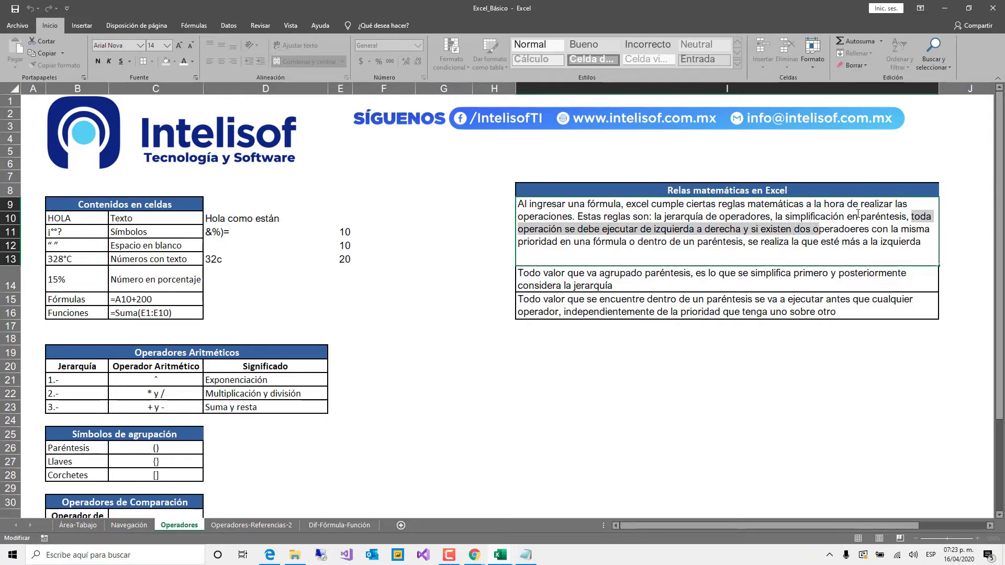
key("shift+Right")
key("shift+Right")
key("shift+Right")
key("shift+Right")
key("shift+Right")
key("shift+Right")
key("shift+Right")
key("shift+Right")
key("shift+Right")
key("shift+Right")
key("shift+Right")
key("shift+Right")
key("shift+Right")
key("shift+Right")
key("shift+Right")
key("shift+Right")
key("shift+Right")
key("shift+Right")
key("shift+Right")
key("shift+Right")
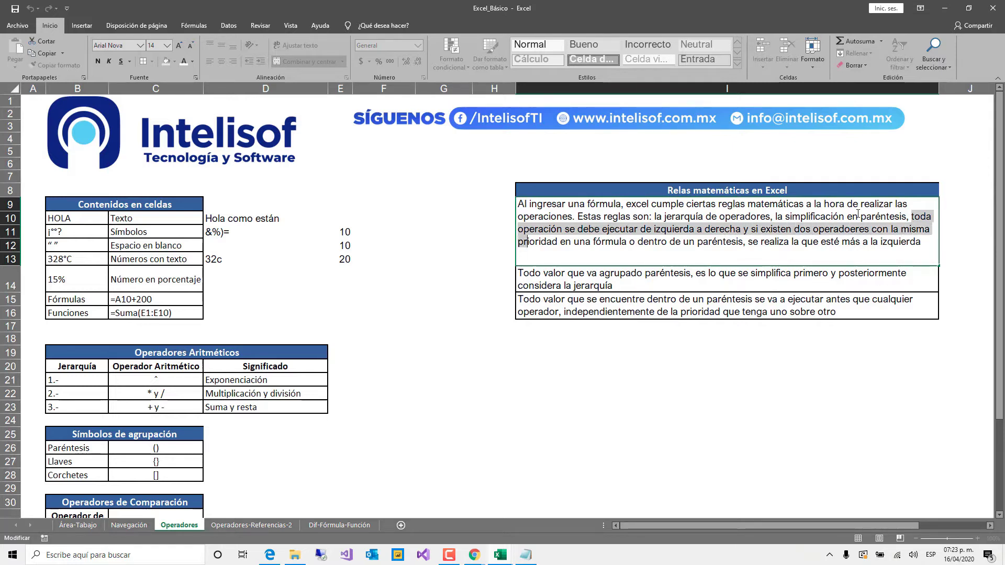
key("shift+Right")
key("shift+Right")
key("shift+Right")
key("shift+Right")
key("shift+Right")
key("shift+Right")
key("shift+Right")
key("shift+Right")
key("shift+Right")
key("shift+Right")
key("shift+Right")
key("shift+Right")
key("shift+Right")
key("shift+Right")
key("shift+Right")
key("shift+Right")
key("shift+Right")
key("shift+Right")
key("shift+Right")
key("shift+Right")
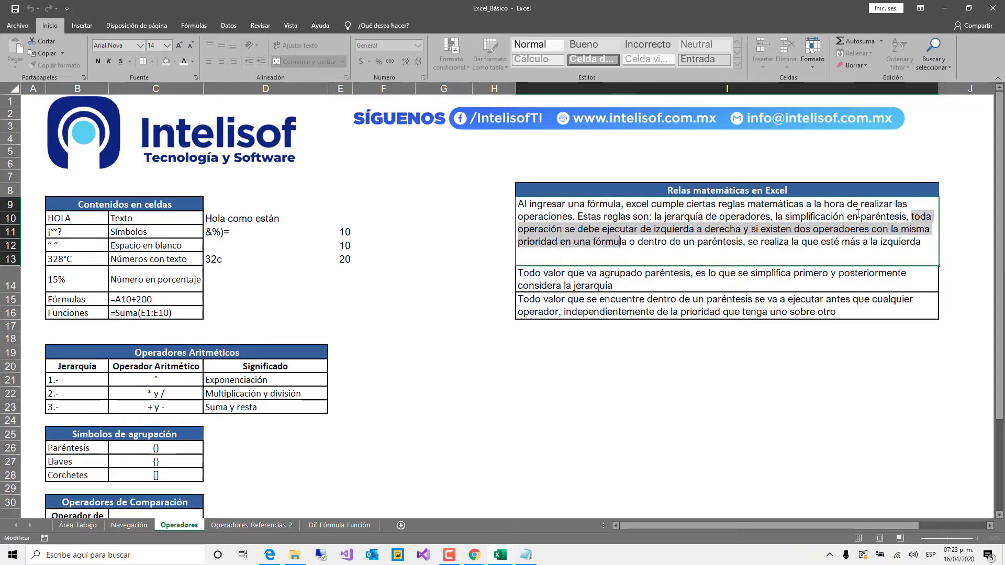
key("shift+Right")
key("shift+Right")
key("shift+Right")
key("shift+Right")
key("shift+Right")
key("shift+Right")
key("shift+Right")
key("shift+Right")
key("shift+Right")
key("shift+Right")
key("shift+Right")
key("shift+Right")
key("shift+Right")
key("shift+Right")
key("shift+Right")
key("shift+Right")
key("shift+Right")
key("shift+Right")
key("shift+Right")
key("shift+Right")
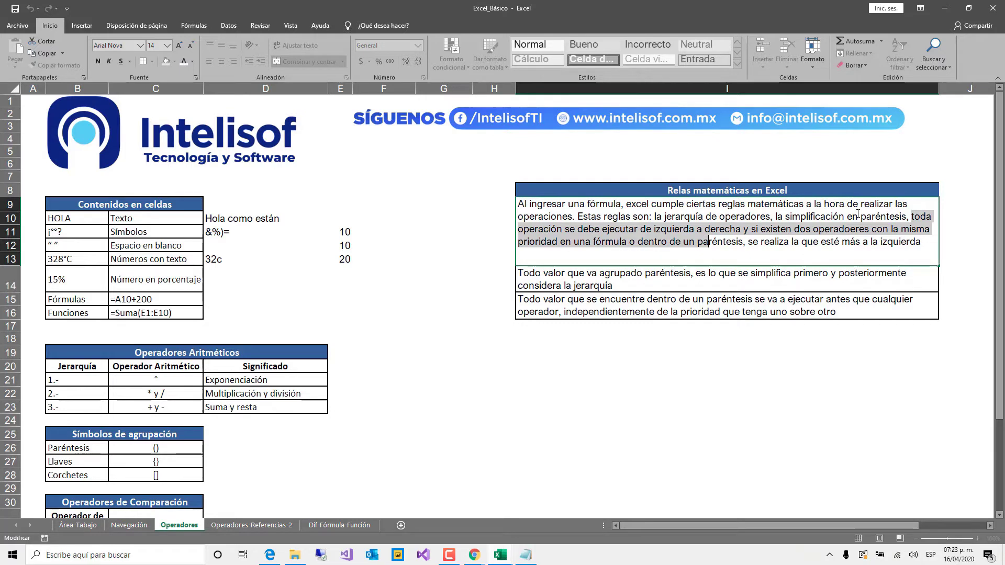
key("shift+Right")
key("shift+Right")
key("shift+Right")
key("shift+Right")
key("shift+Right")
key("shift+Right")
key("shift+Right")
key("shift+Right")
key("shift+Right")
key("shift+Right")
key("shift+Right")
key("shift+Right")
key("shift+Right")
key("shift+Right")
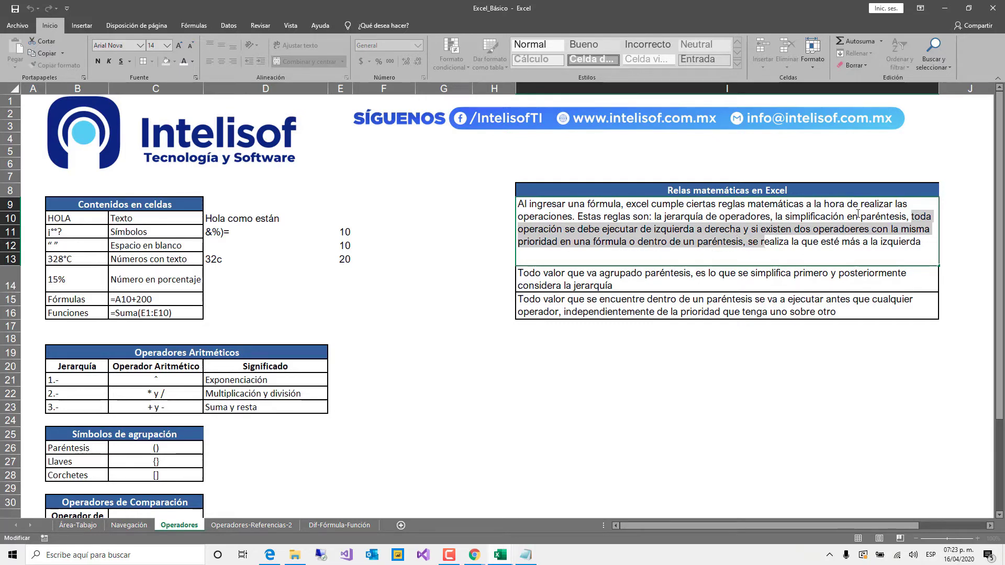
key("shift+Right")
key("shift+Right")
key("shift+Right")
Examine the second and third mathematical rules, which cover values grouped in parentheses
left_click(696, 274)
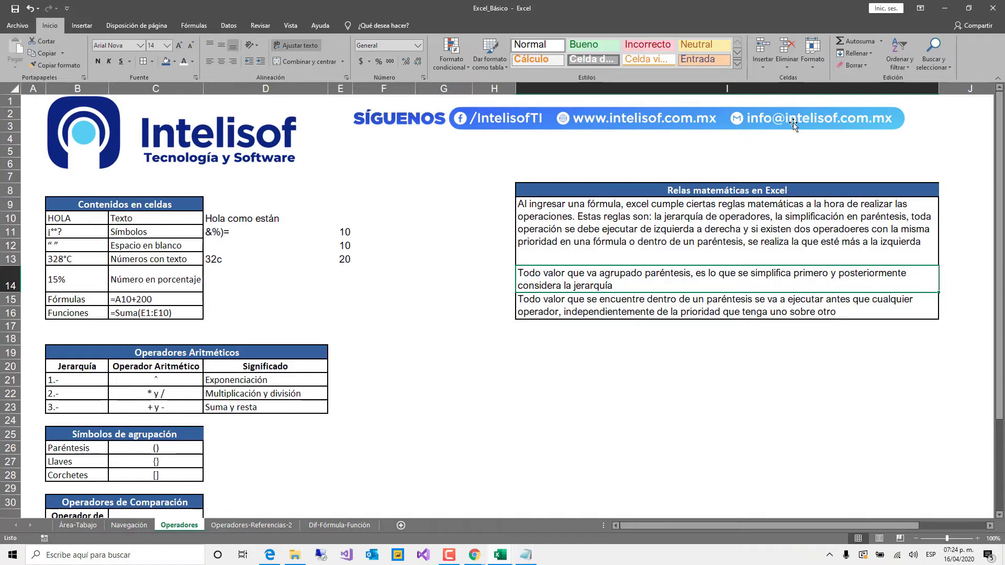
left_click(617, 298)
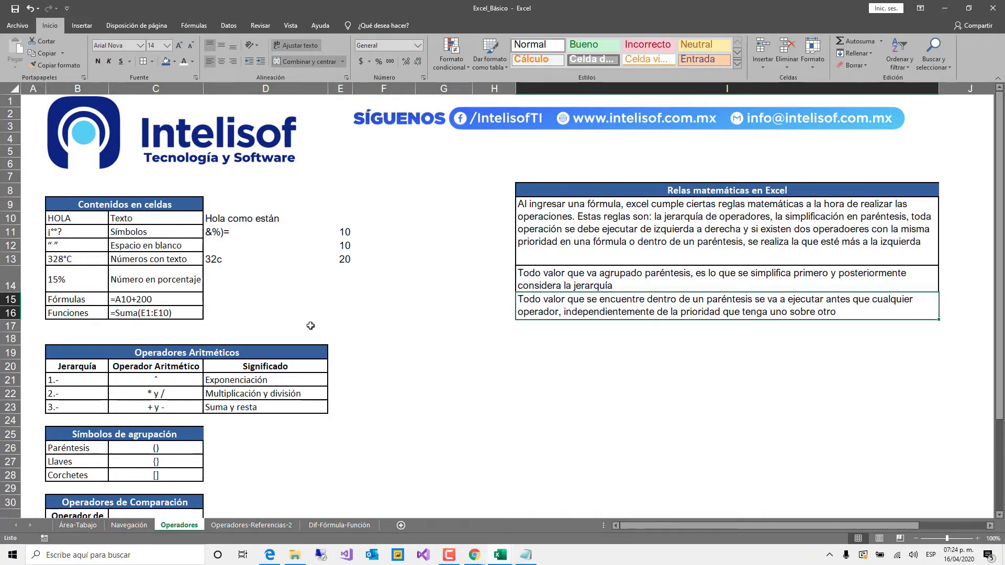
Label cell F19 "Ejemplo 1" and enter the formula =7+4*2 in G19
left_click(350, 348)
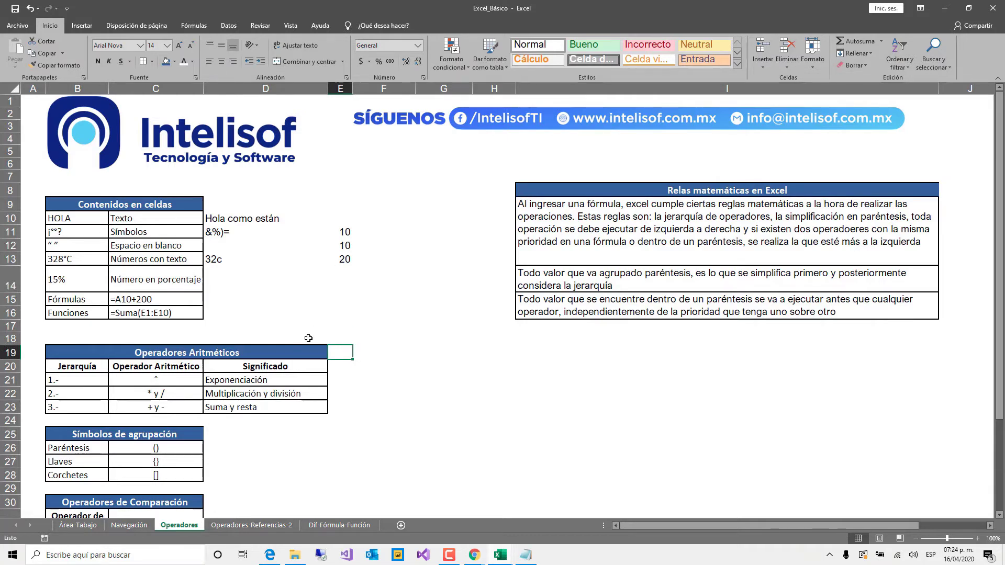
left_click(390, 353)
type("Ejemplo 1")
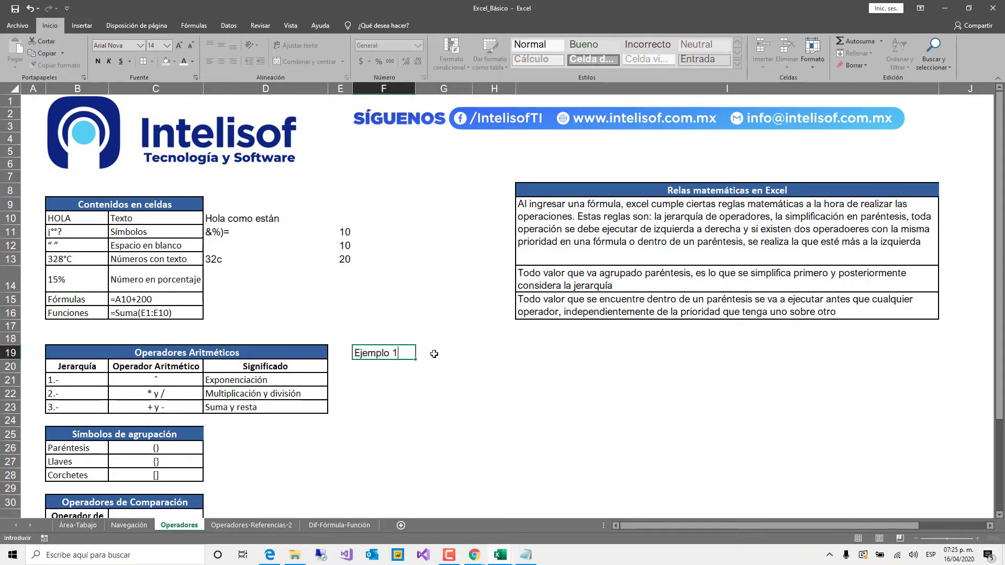
left_click(434, 354)
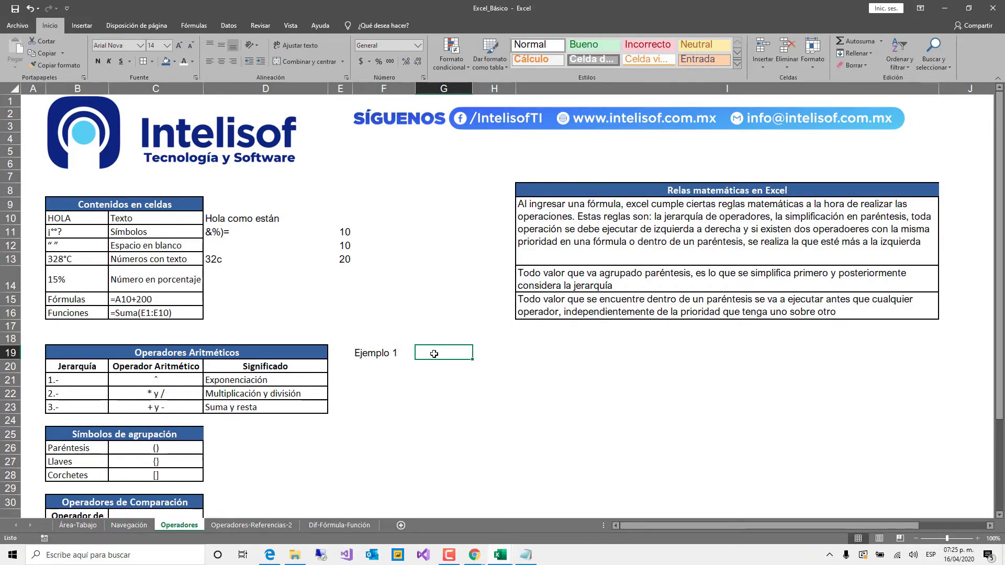
type("=")
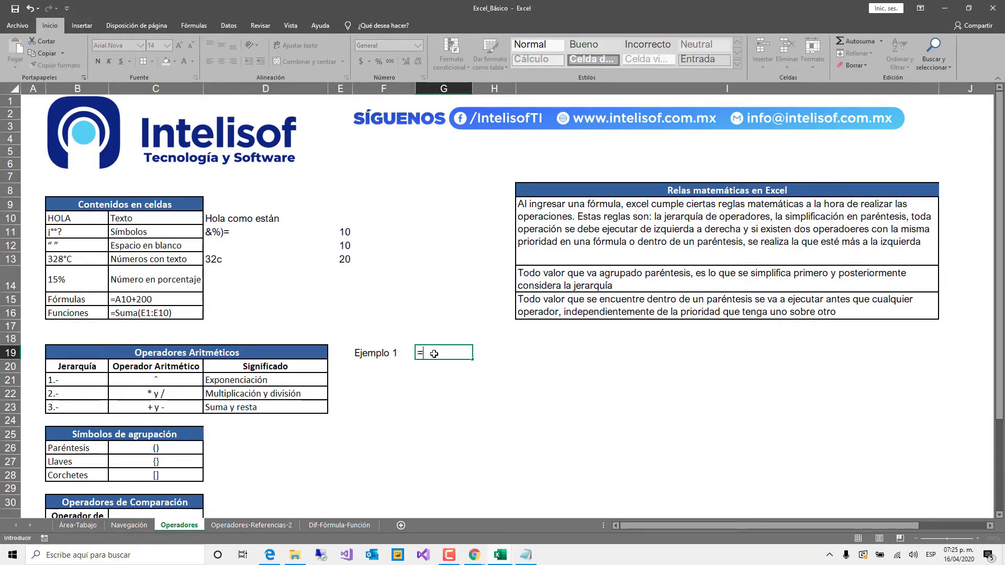
type("7 +4*2")
left_click_drag(429, 353, 435, 351)
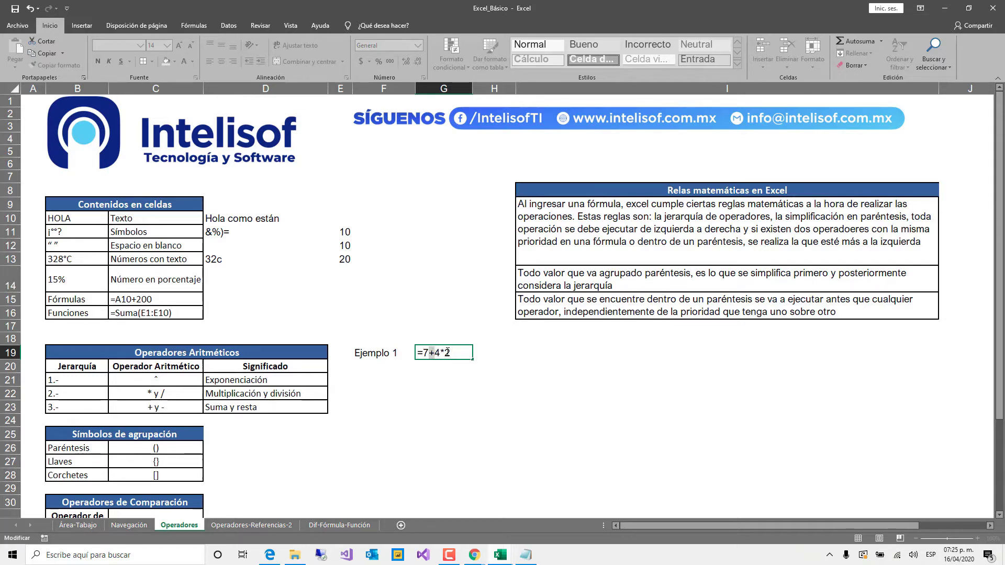
left_click(72, 380)
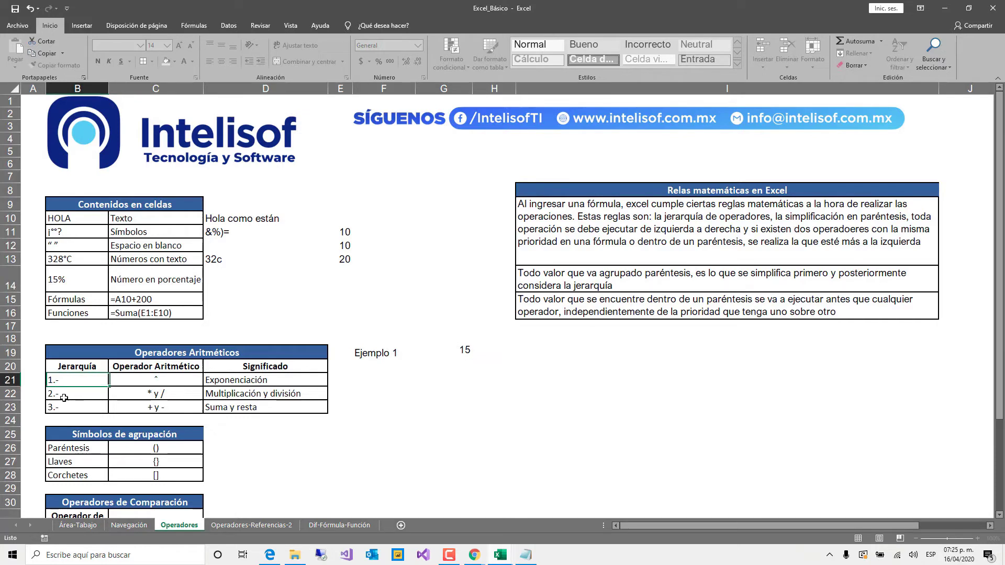
Fill the multiplication and division row and the addition and subtraction row of the Operadores Aritméticos table with light green
left_click_drag(60, 397, 215, 412)
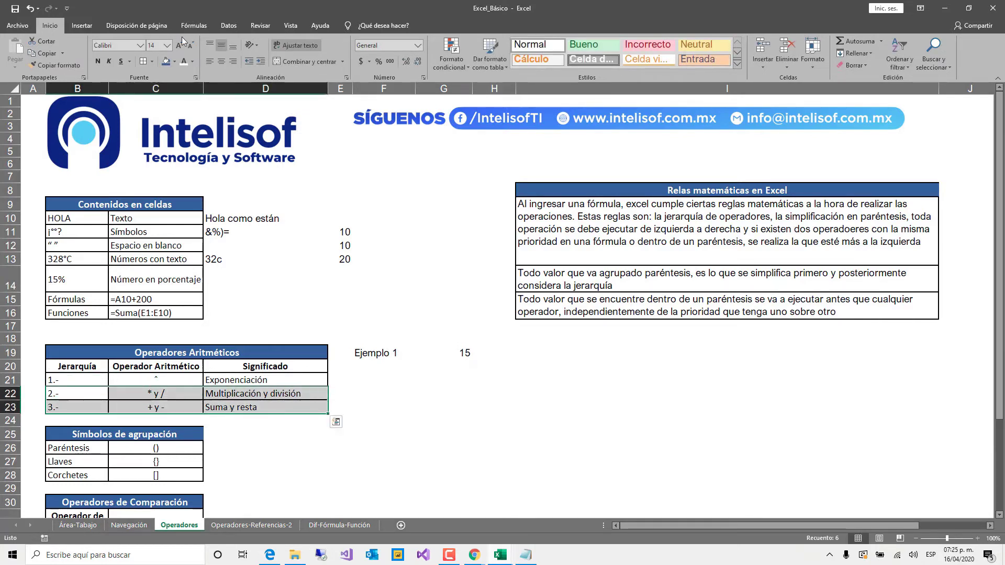
left_click(175, 66)
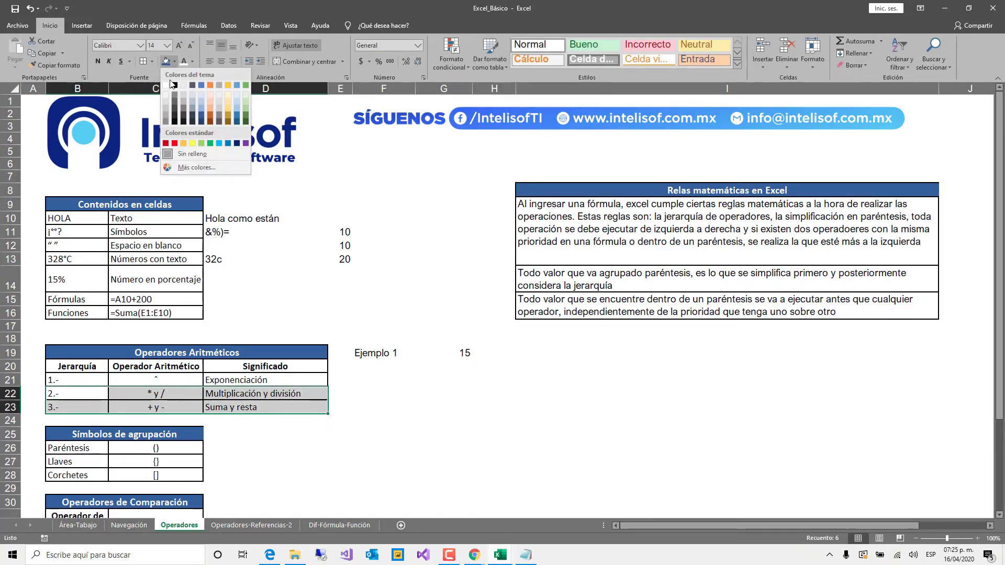
left_click(181, 98)
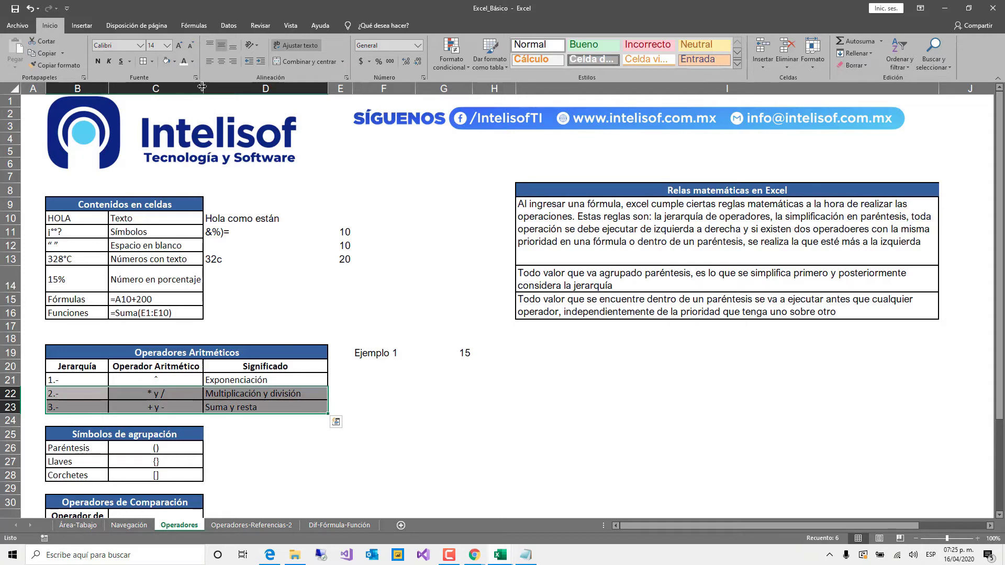
left_click(173, 63)
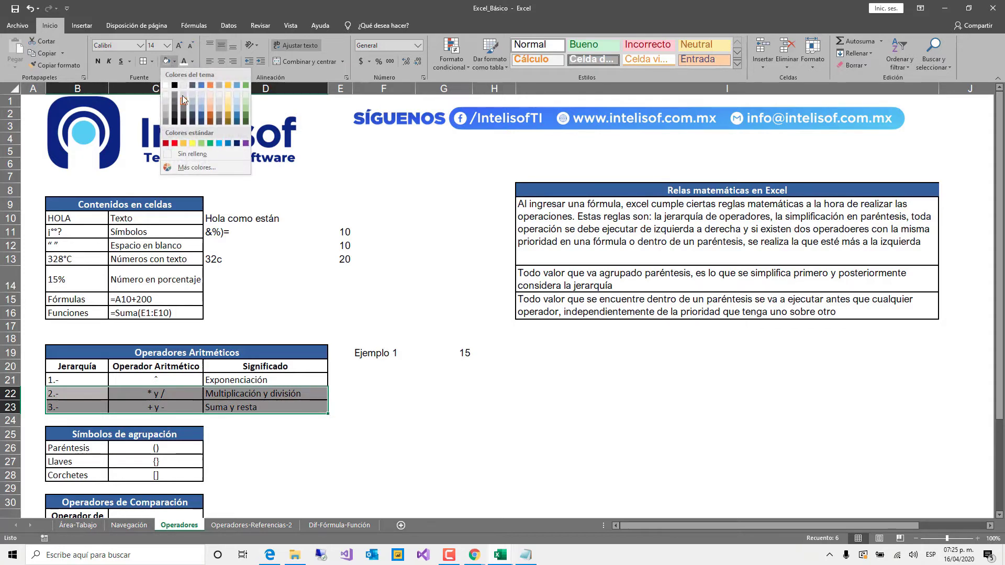
left_click(244, 105)
Step through the operators of the formula in G19 and point out the multiplication and division row of the Operadores Aritméticos table
left_click(464, 352)
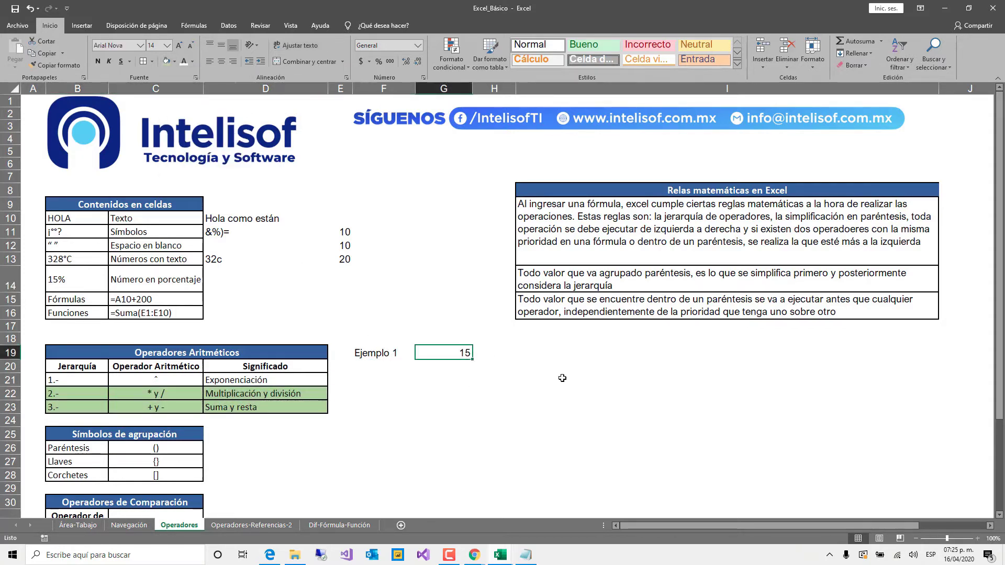
key("F2")
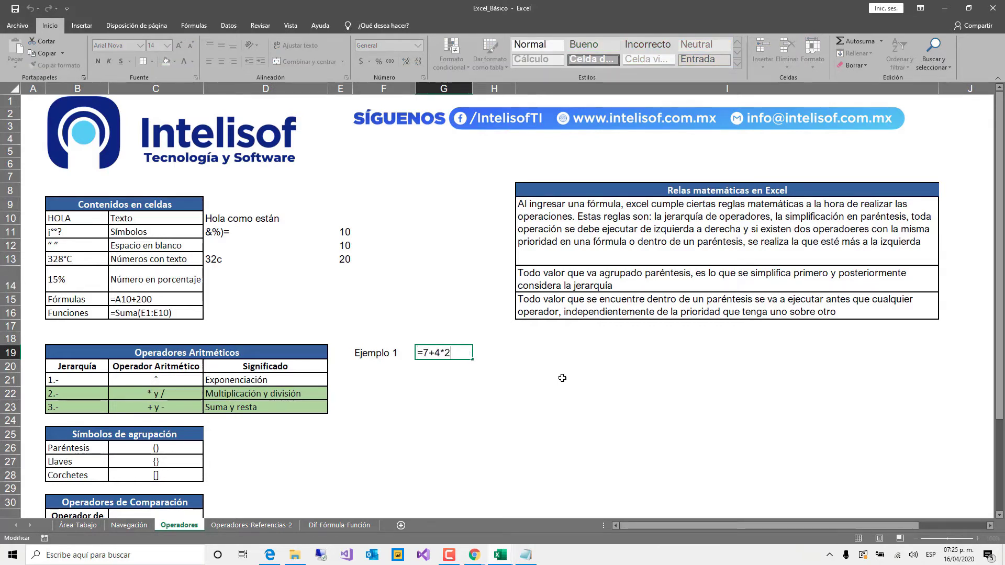
key("Left")
key("Right")
key("Right")
key("Left")
key("Left")
key("Left")
key("Left")
left_click_drag(60, 392, 313, 399)
left_click(442, 356)
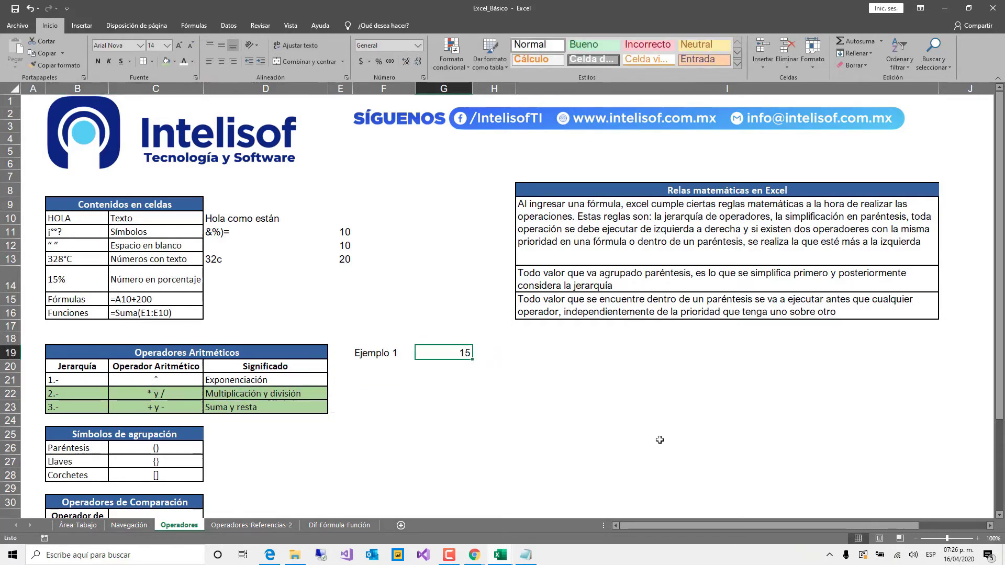
Examine the multiplication part 4*2 inside the formula in G19
key("F2")
key("Left")
key("Left")
key("Left")
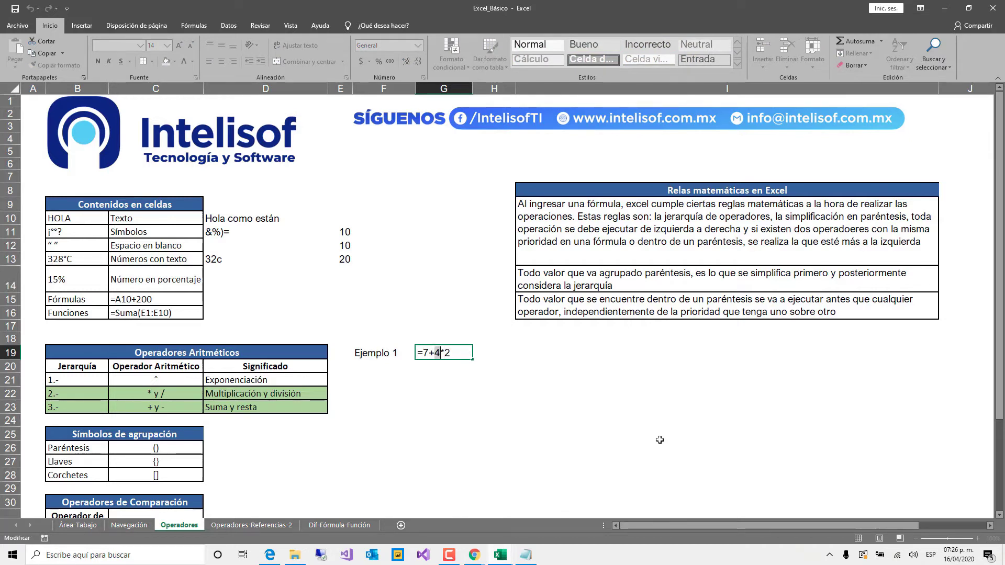
key("shift+Right")
key("shift+Right")
key("Left")
key("shift+Left")
key("ctrl+Return")
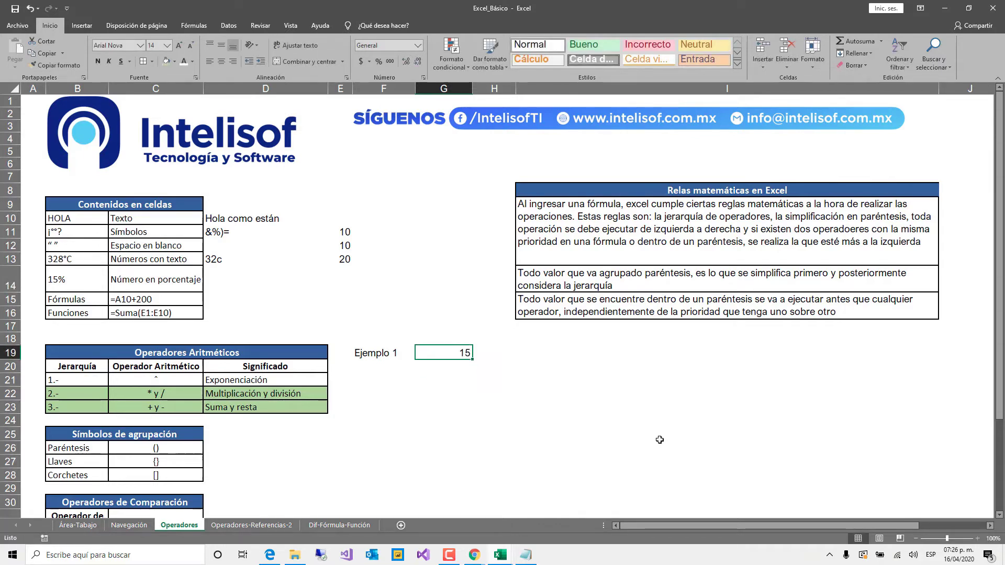
Label cell F20 "Ejemplo 2" and enter the expression 12/2*5 in G20 without an equals sign
key("Down")
key("Left")
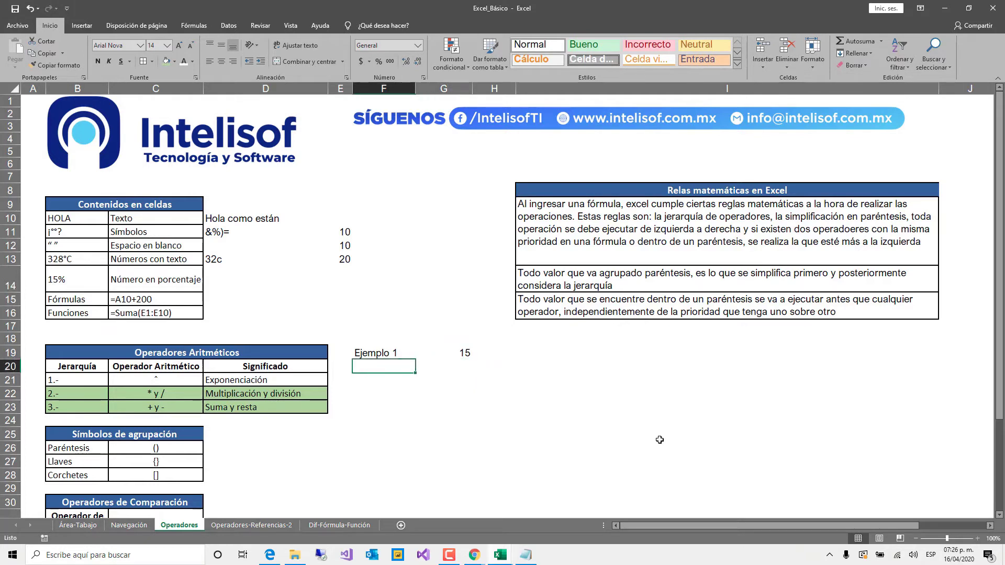
type("E")
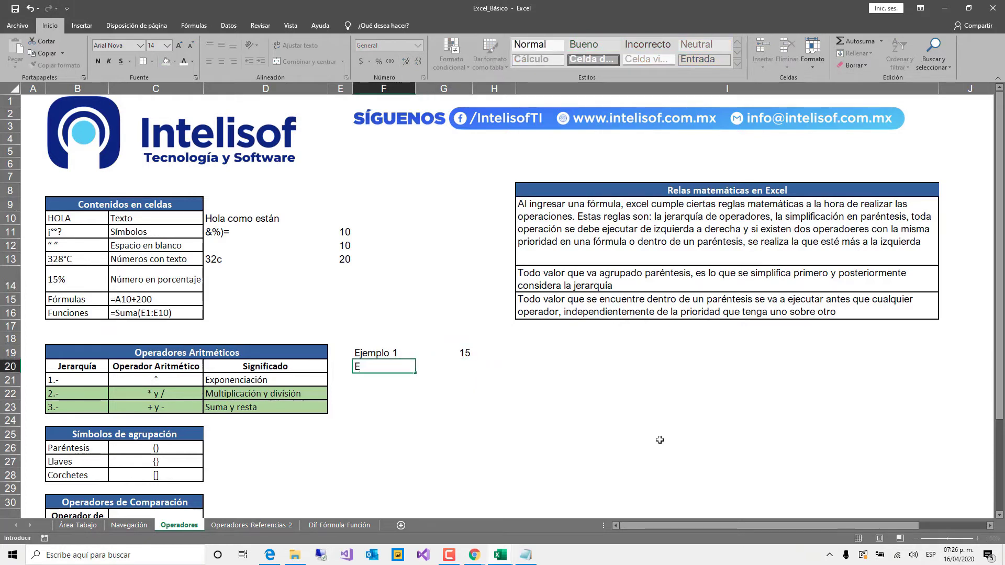
type("jemplo2")
key("BackSpace")
type("2")
key("Tab")
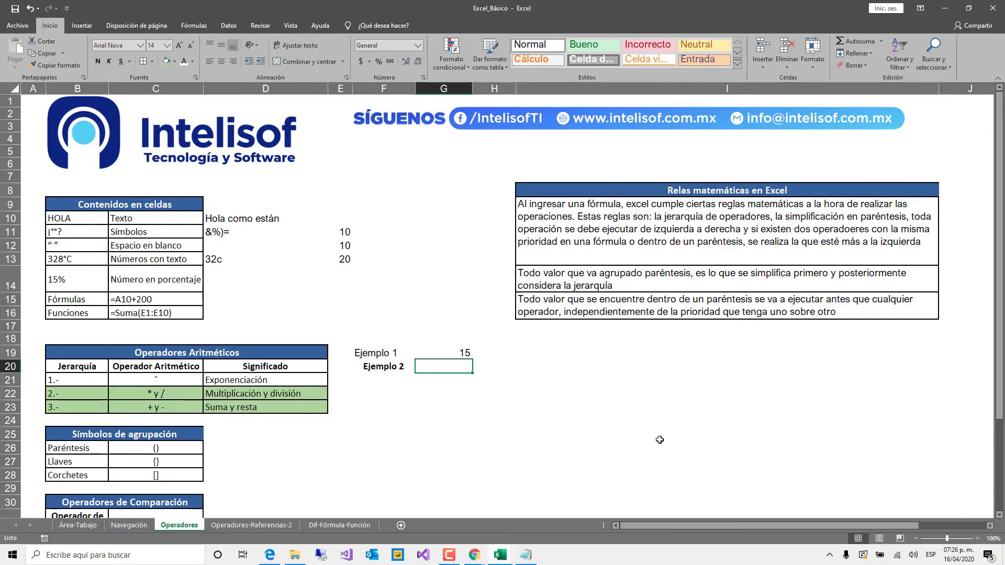
type("12")
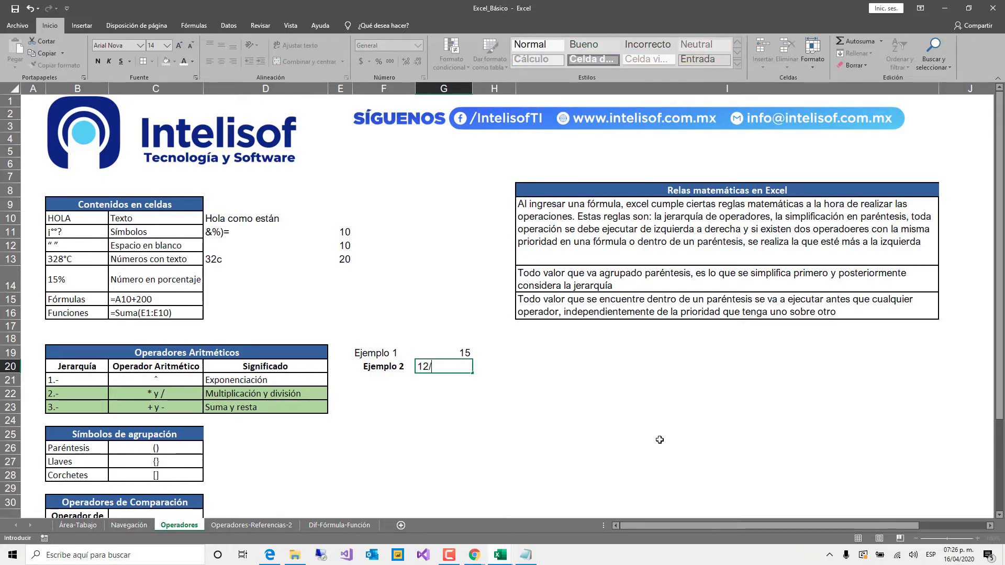
type("/2*5")
Step through the division and multiplication operators of the Ejemplo 2 expression in G20
key("F2")
key("Left")
key("Left")
key("Left")
key("Left")
key("Left")
Remove the fill color from the addition and subtraction row of the Operadores Aritméticos table
left_click(118, 409)
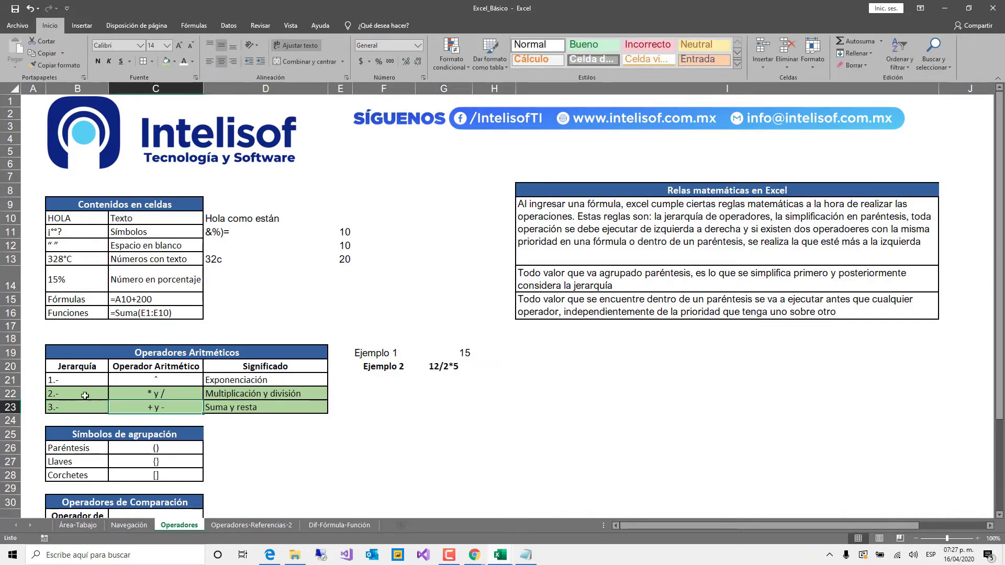
left_click_drag(60, 408, 325, 409)
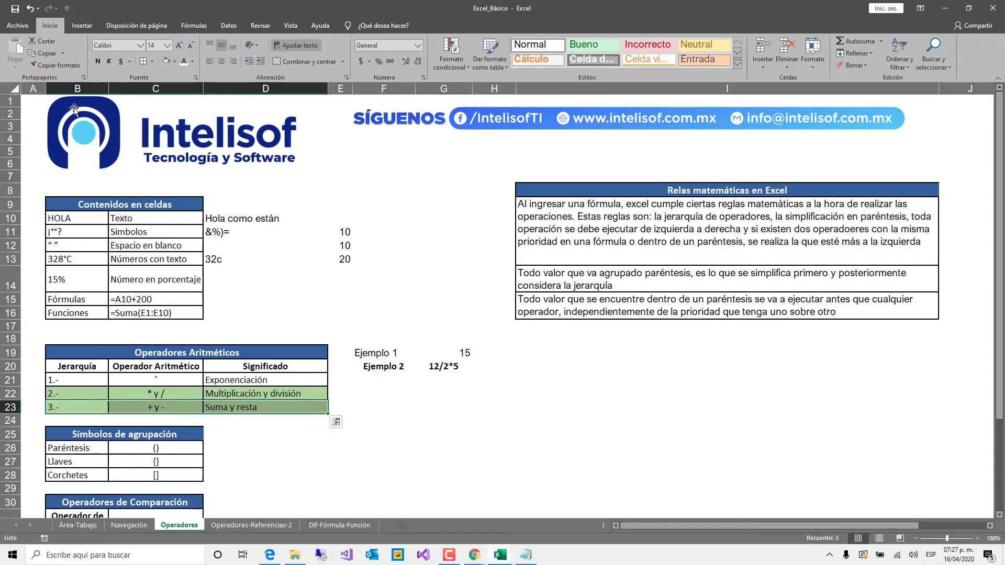
left_click(176, 61)
left_click(207, 155)
left_click(300, 461)
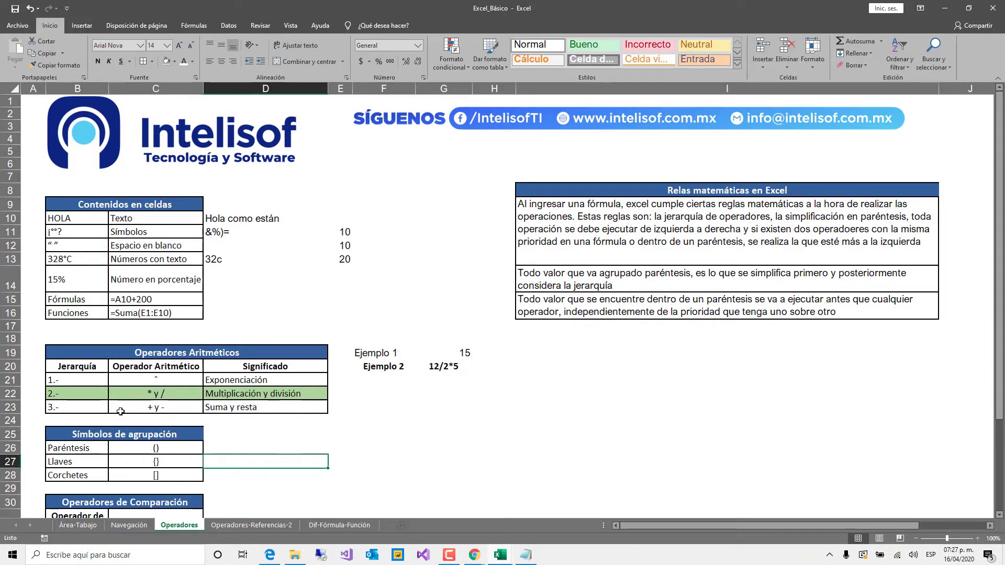
Highlight the multiplication and division row, followed by the whole table of mathematical rules
left_click_drag(84, 393, 262, 393)
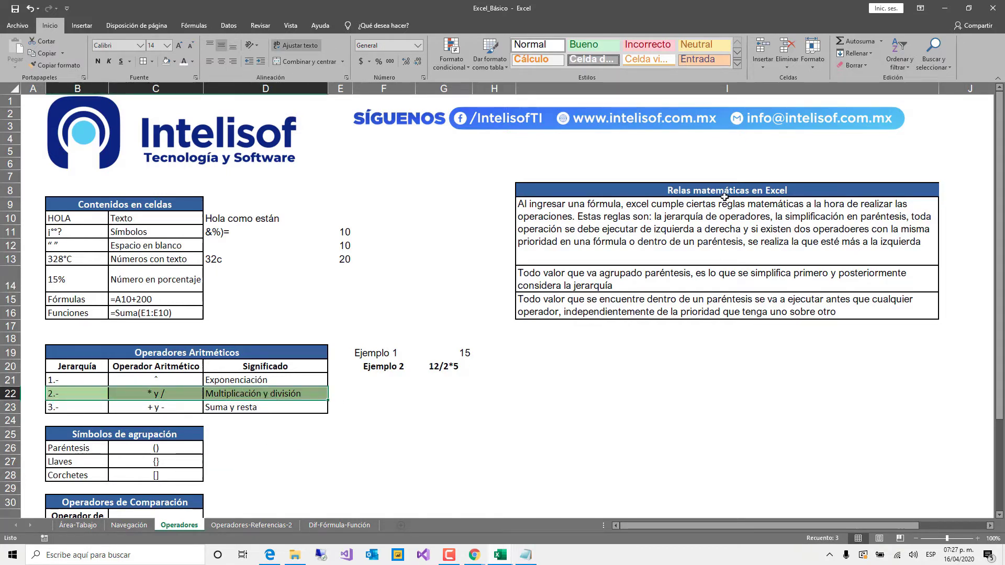
left_click_drag(717, 193, 670, 309)
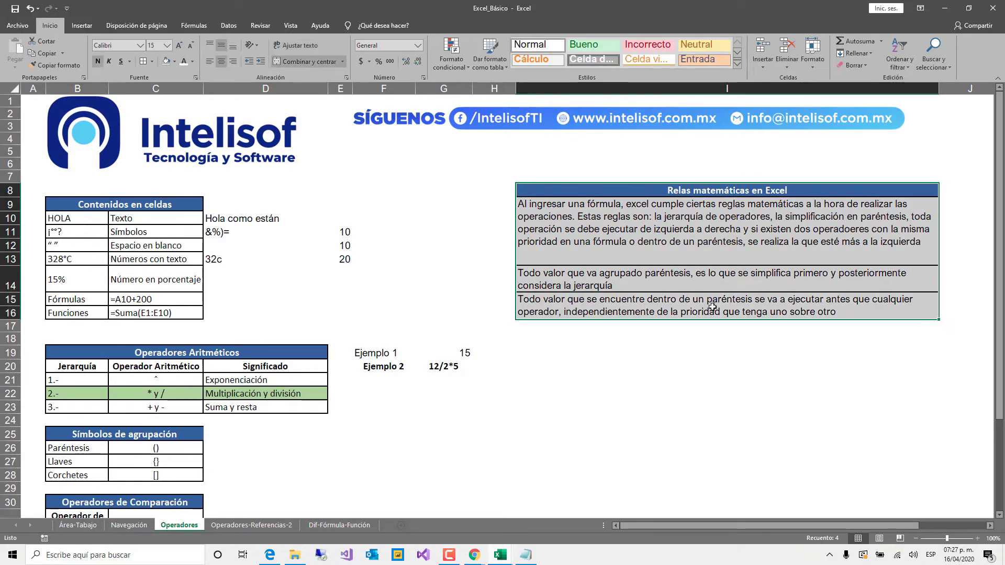
Left-align the "Ejemplo 2" label in F20
left_click(444, 353)
left_click(384, 367)
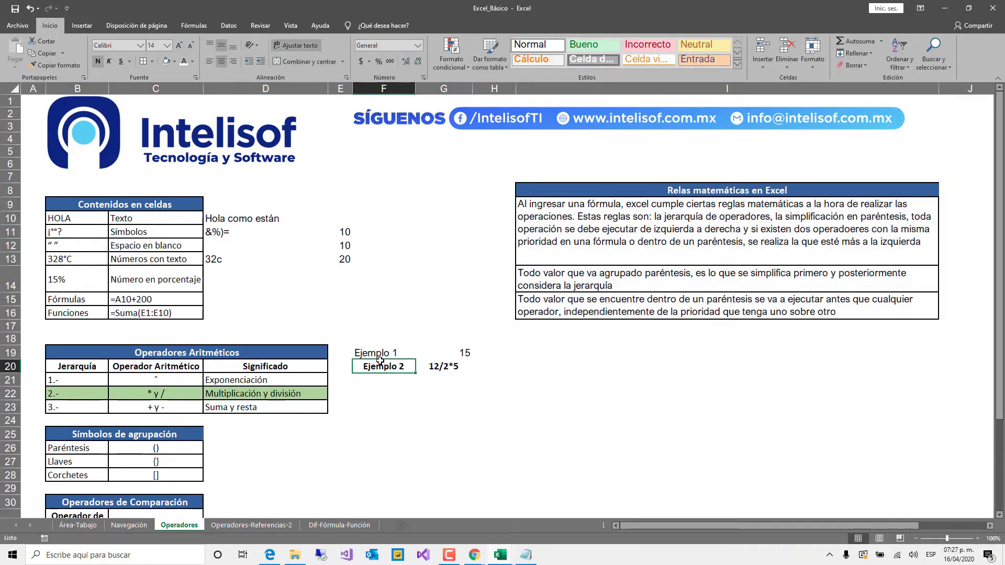
left_click(210, 61)
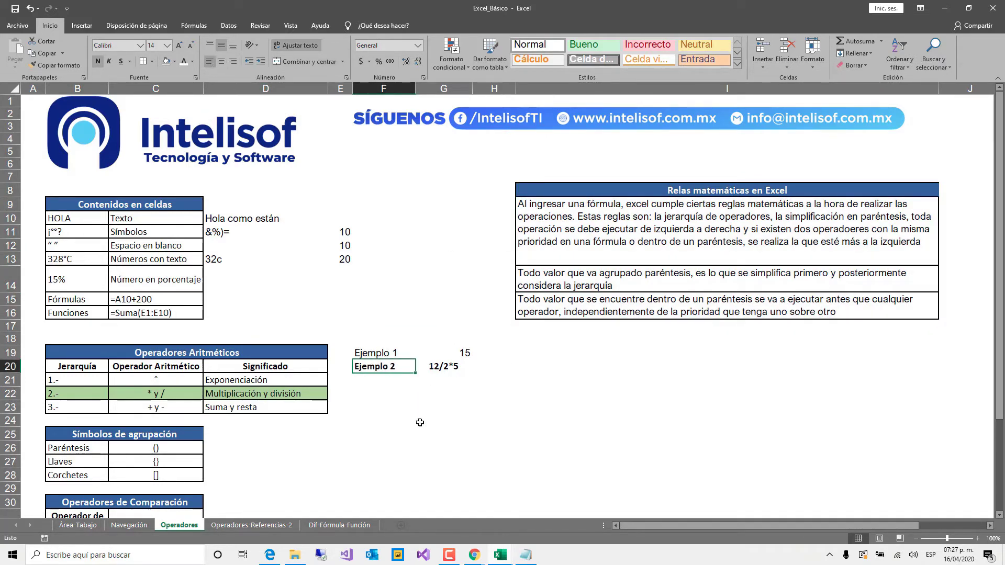
Turn the expression in G20 into the formula =12/2*5 and right-align the cell
left_click(444, 365)
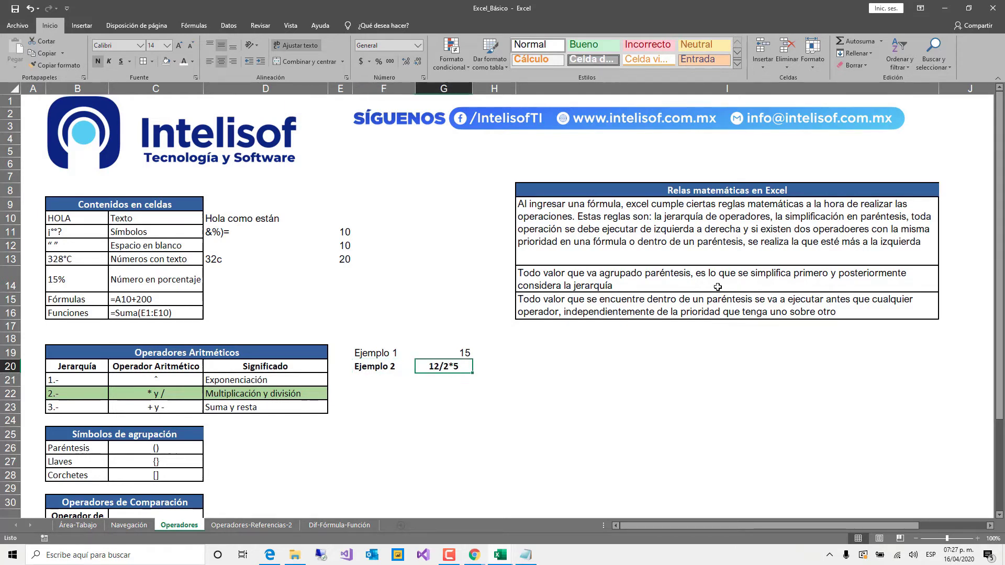
key("F2")
key("Left")
key("Left")
key("Left")
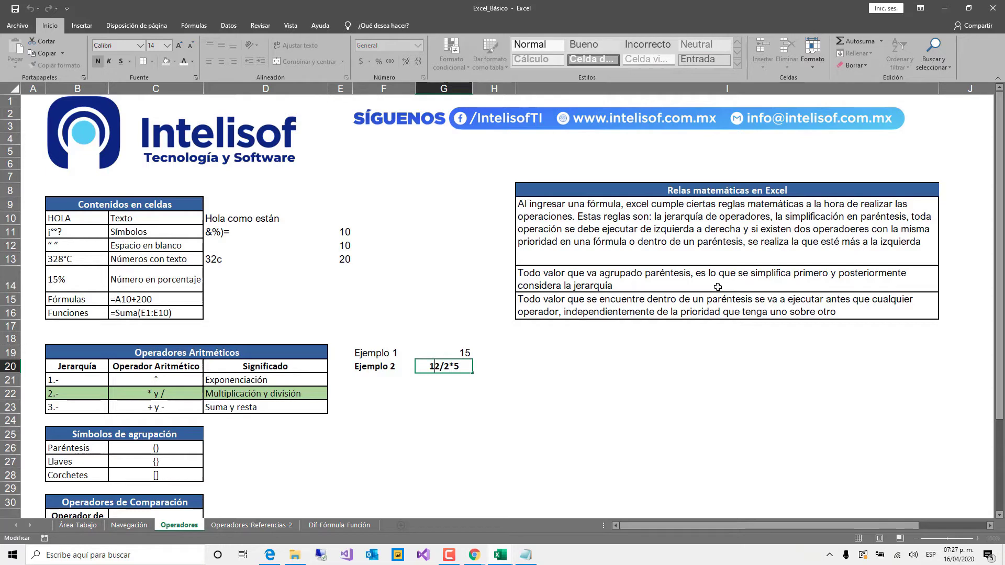
key("Right")
key("shift+Right")
key("Left")
key("Left")
type("=")
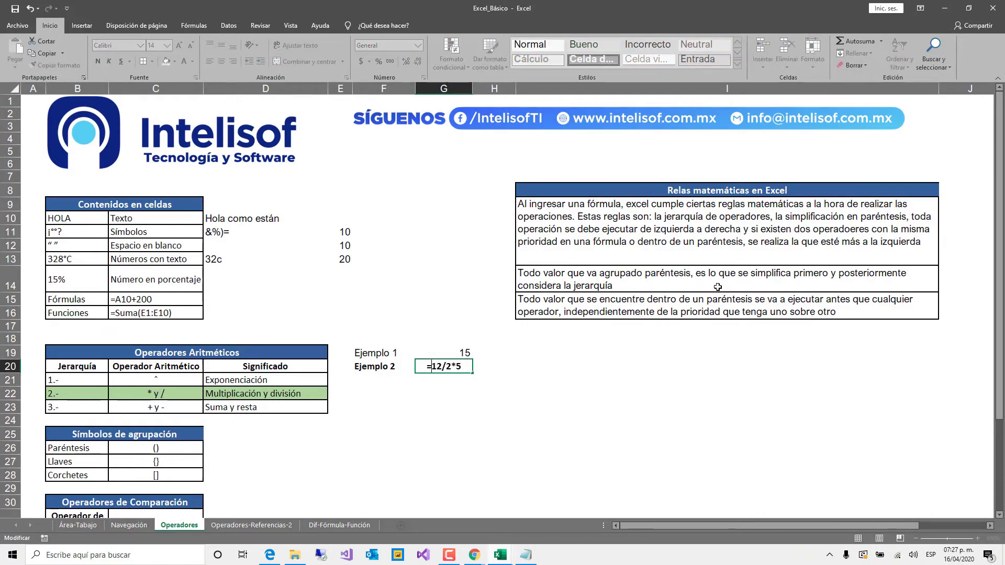
key("Return")
key("Up")
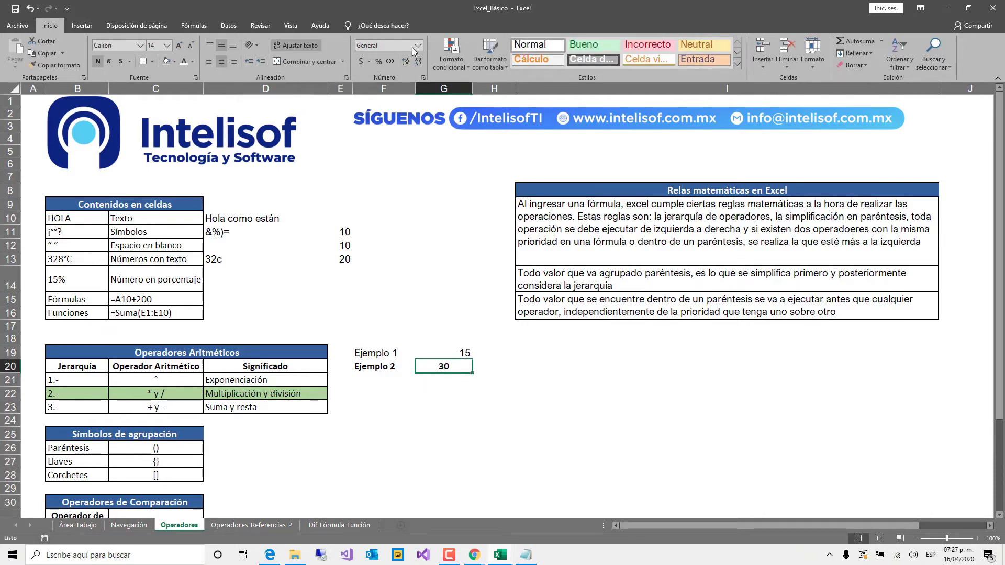
left_click(234, 61)
Open the Ejemplo 2 formula in G20 and step through its operators
key("F2")
key("Left")
key("Left")
key("Left")
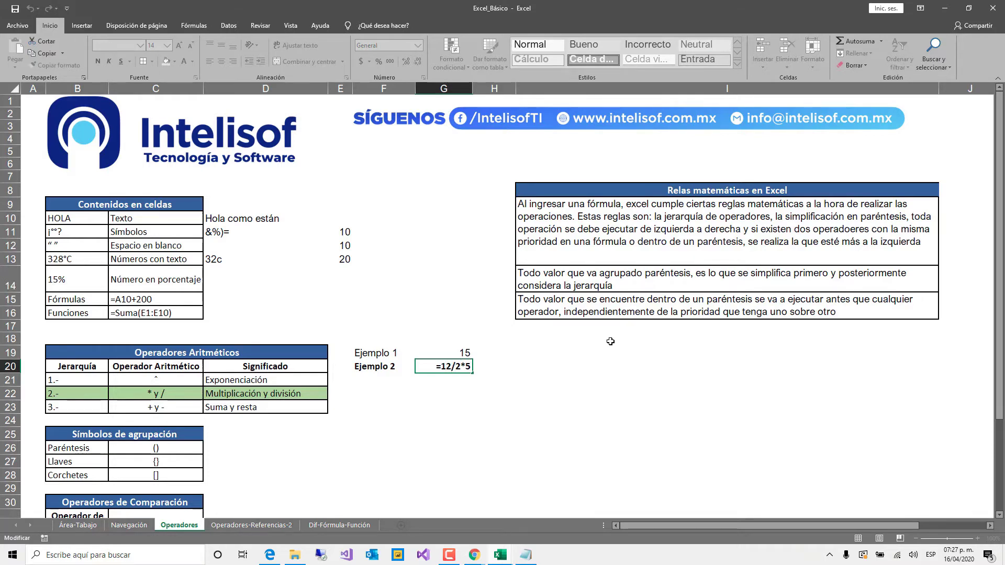
key("Right")
key("Right")
key("shift+Right")
Highlight the leftmost operation, 12/2, in the G20 formula and leave the cell with the formula kept
key("Left")
key("Left")
key("Left")
key("Left")
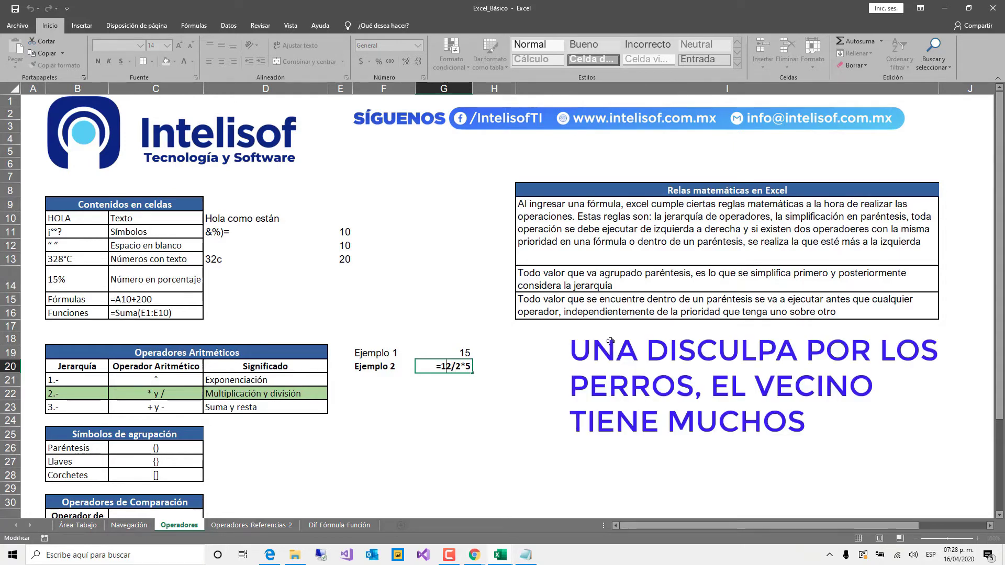
key("shift+Right")
key("shift+Right")
key("shift+Right")
key("shift+Right")
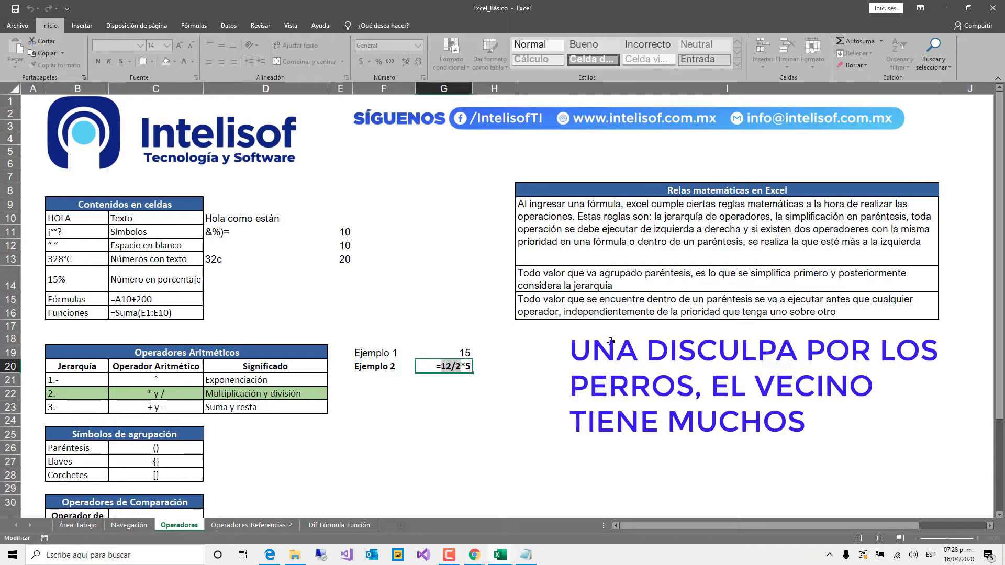
key("Right")
key("Right")
key("Return")
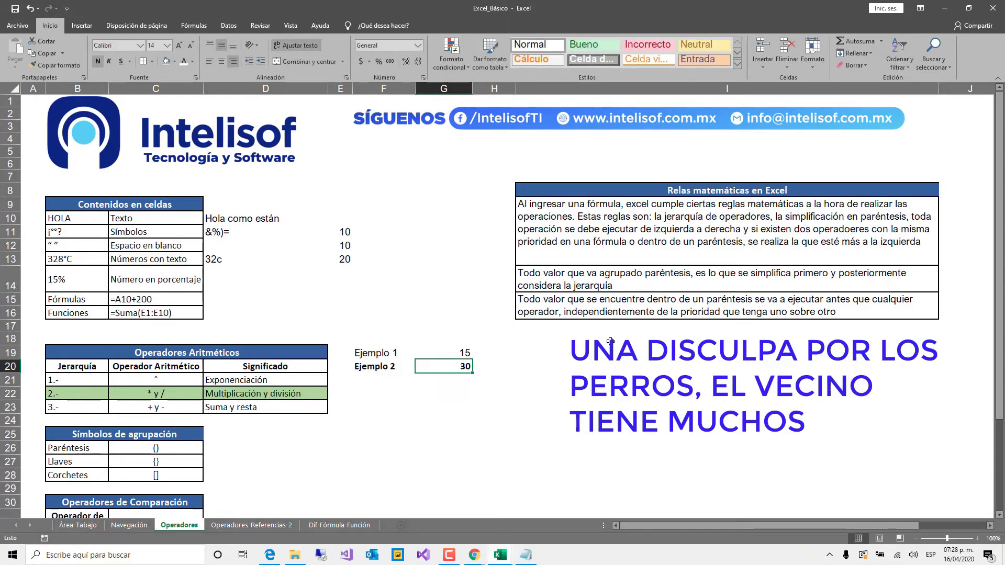
Enter the formula =5*2/2 in F21
key("Left")
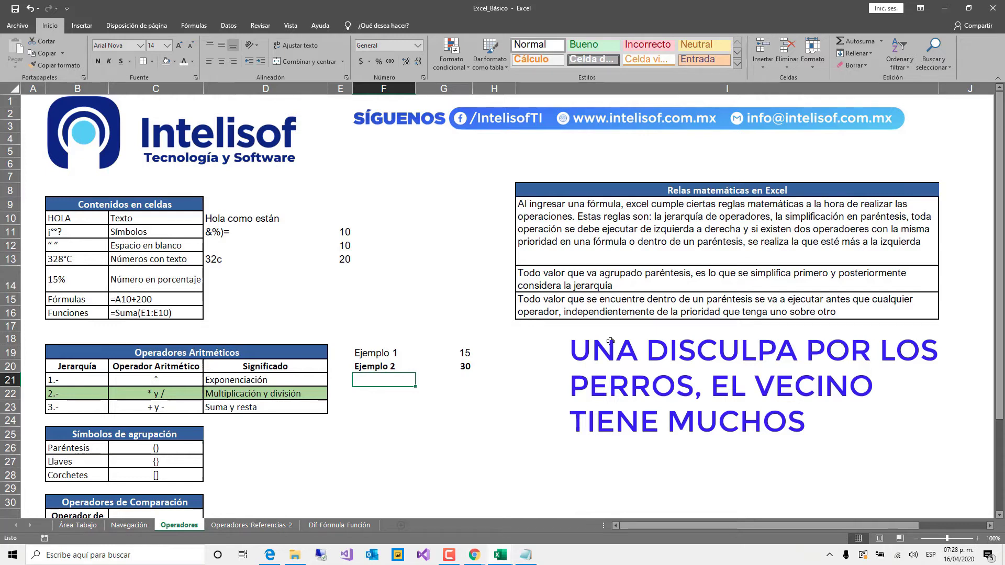
type("=")
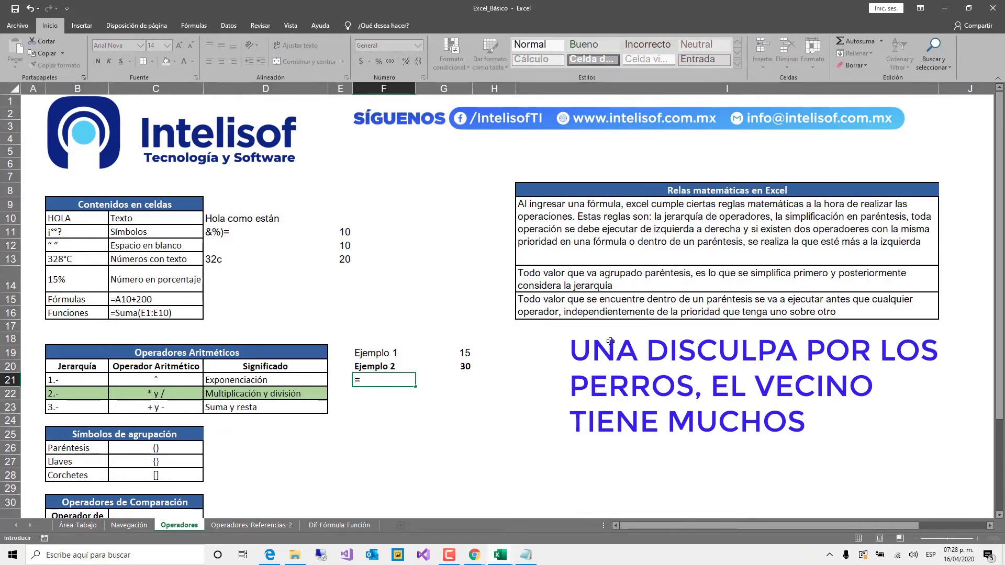
type("5*")
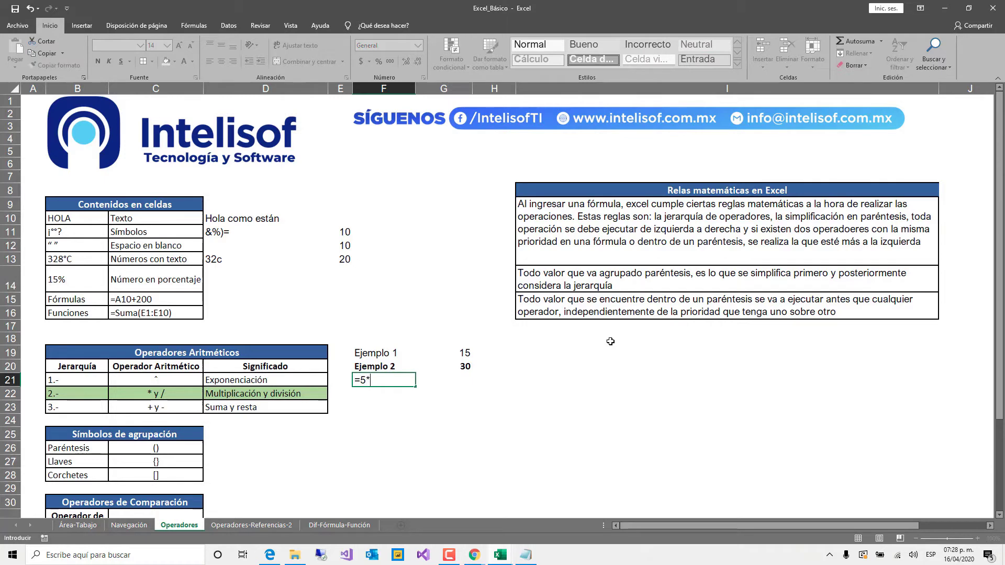
type("2/2")
key("Return")
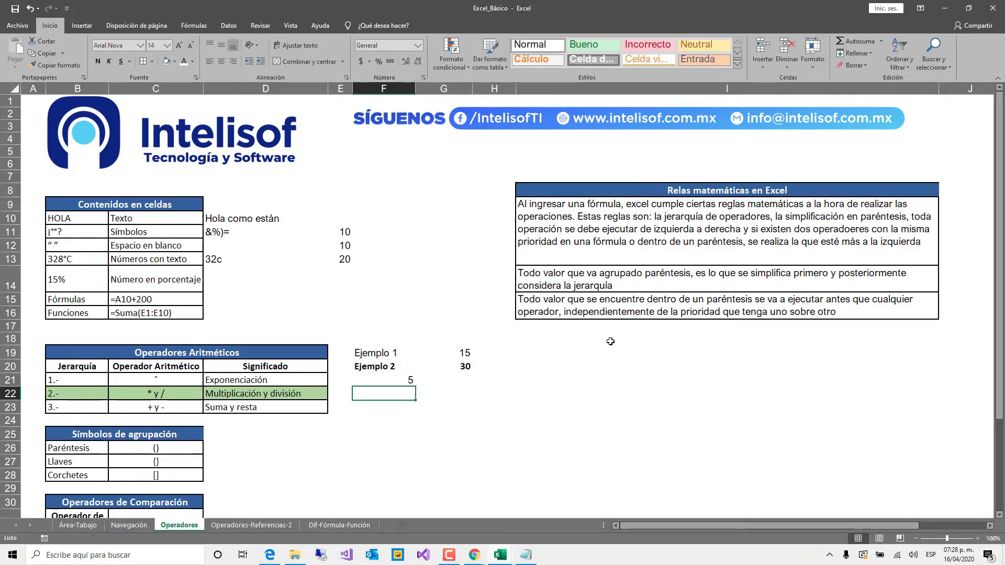
Replace the contents of F21 with the label "Ejemplo 3"
key("Up")
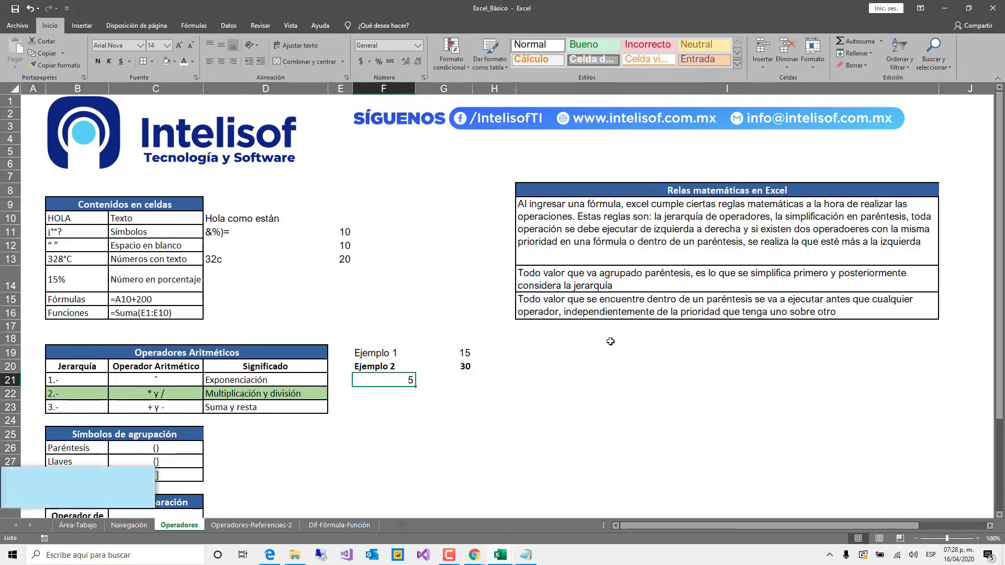
type("Ejemplo 2")
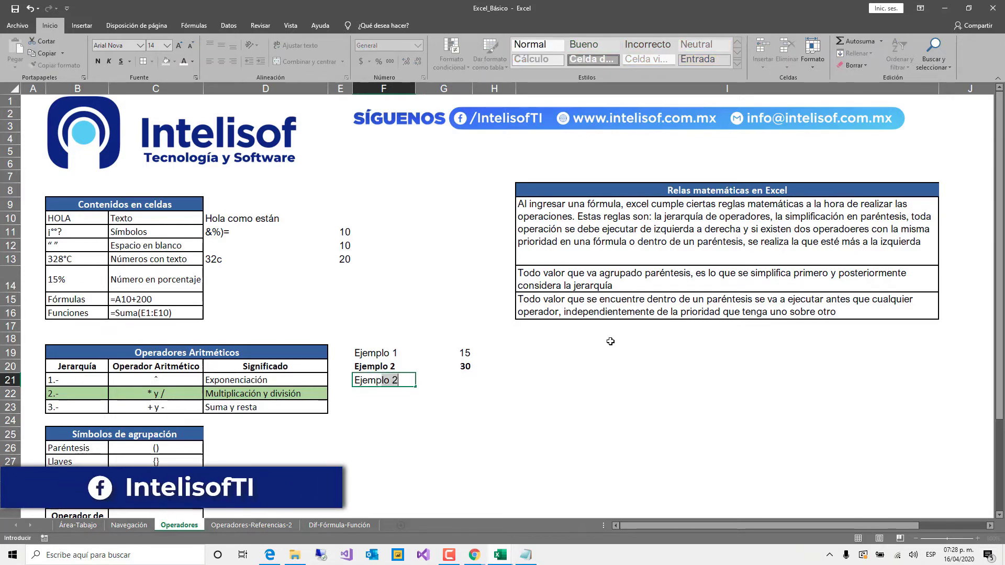
type("3")
key("Tab")
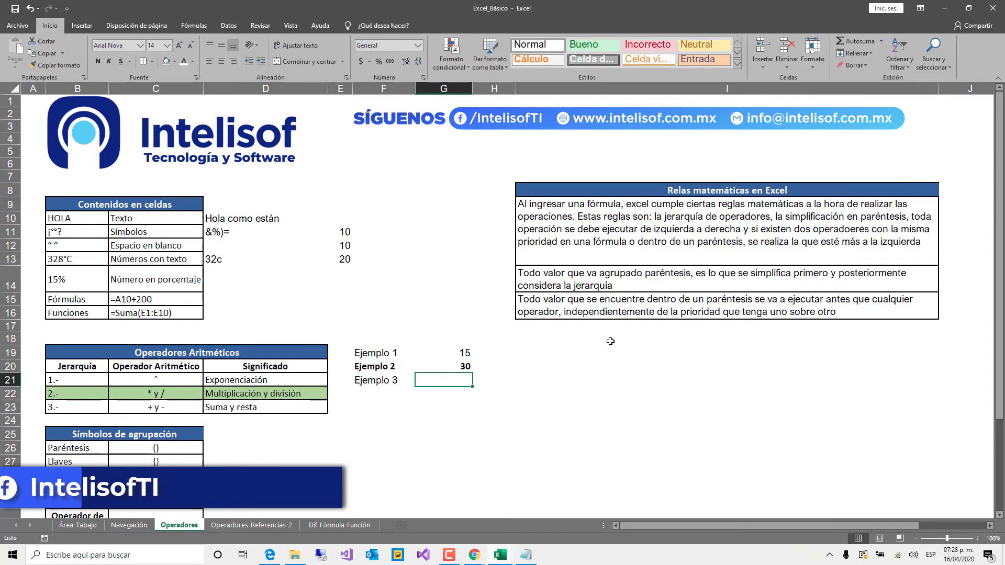
Enter the formula =5*2/2 in G21 beside the Ejemplo 3 label
type("5*2")
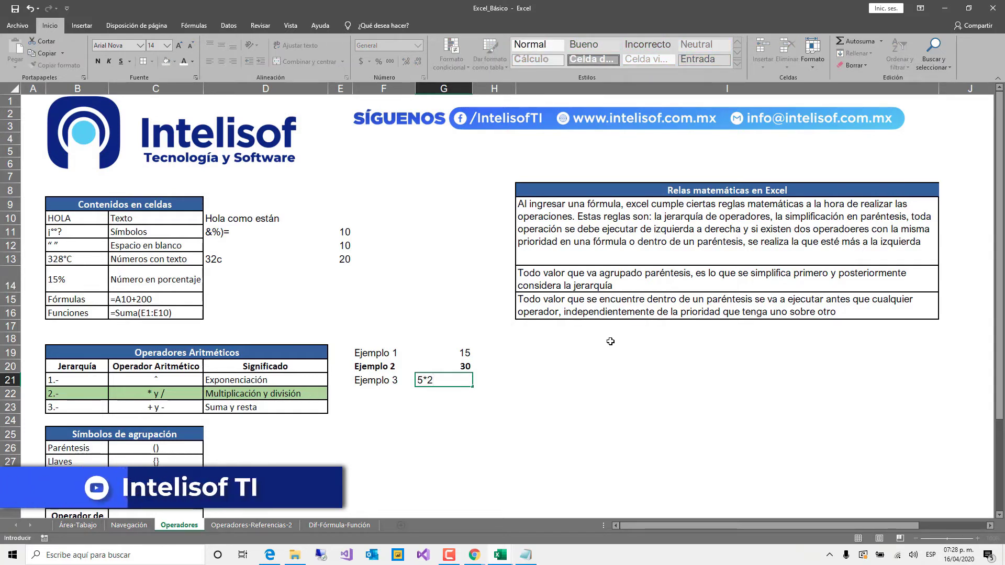
type("/2")
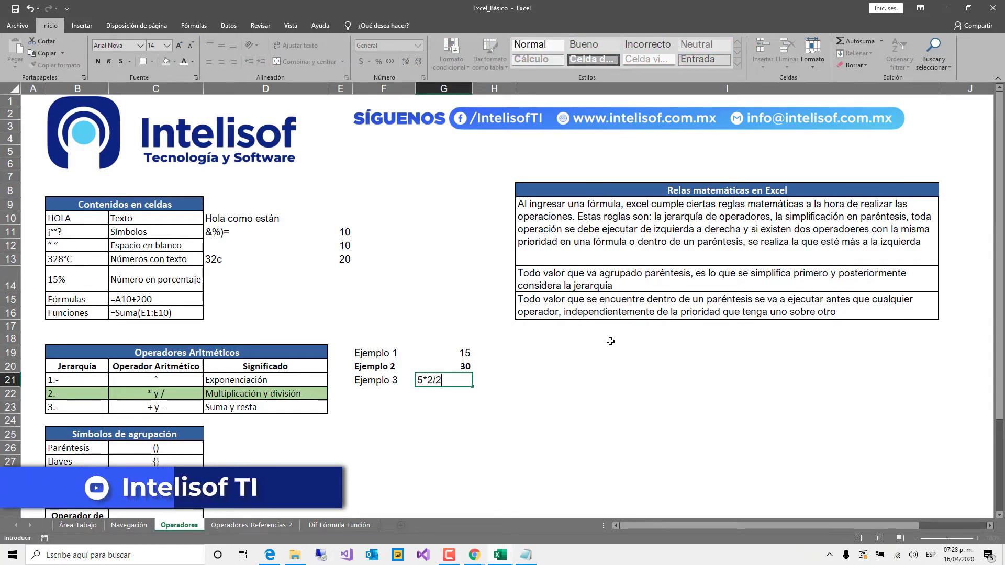
key("Return")
key("Up")
key("F2")
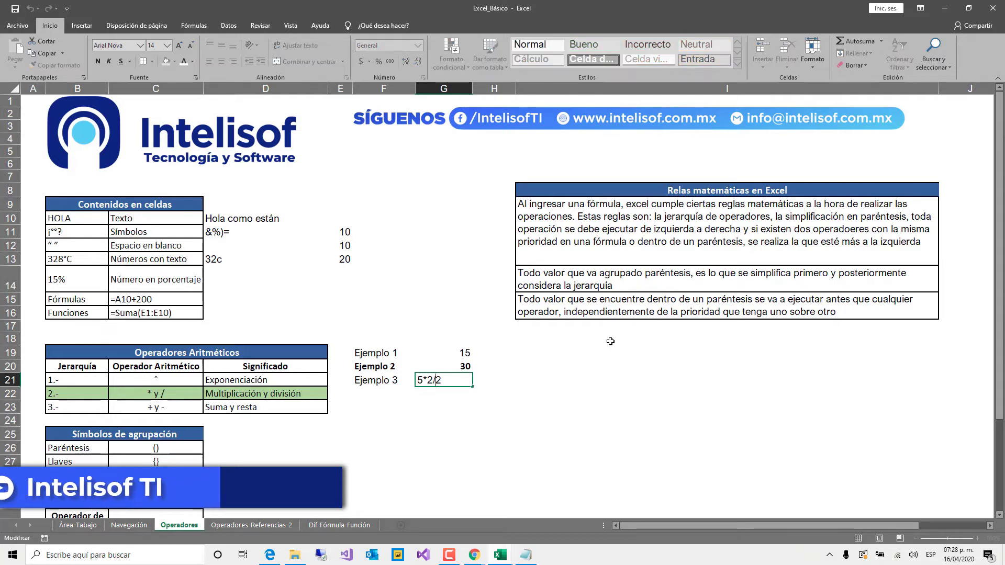
key("Home")
type("=")
key("ctrl+Return")
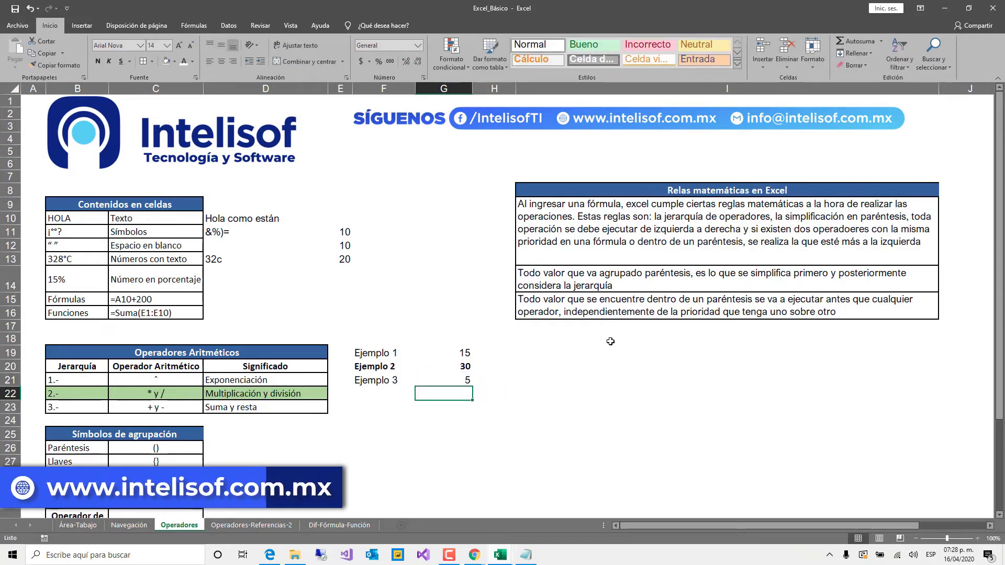
Examine the multiplication and division operators in the G21 formula in order and leave the cell with the formula kept
key("F2")
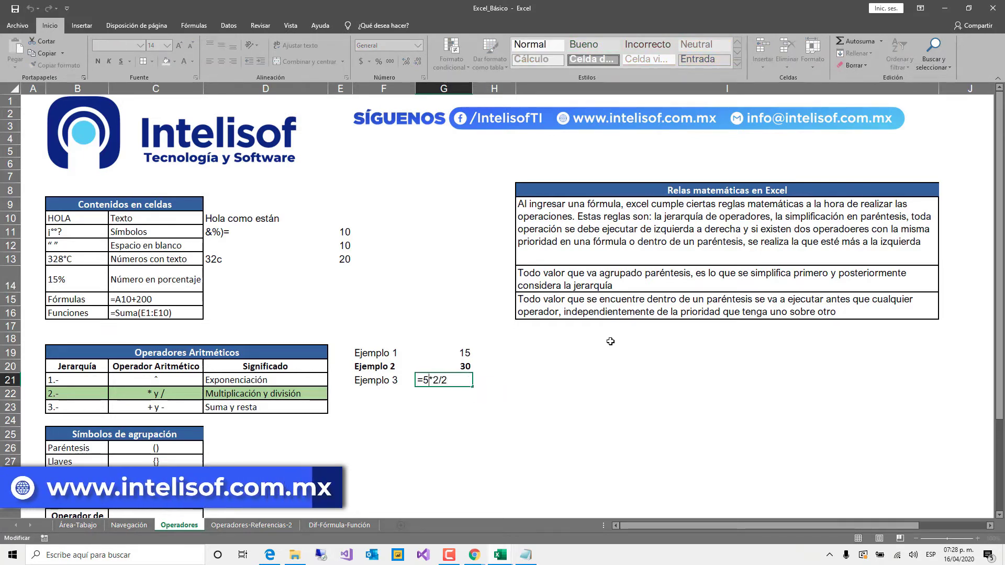
key("Left")
key("Left")
key("Left")
key("Left")
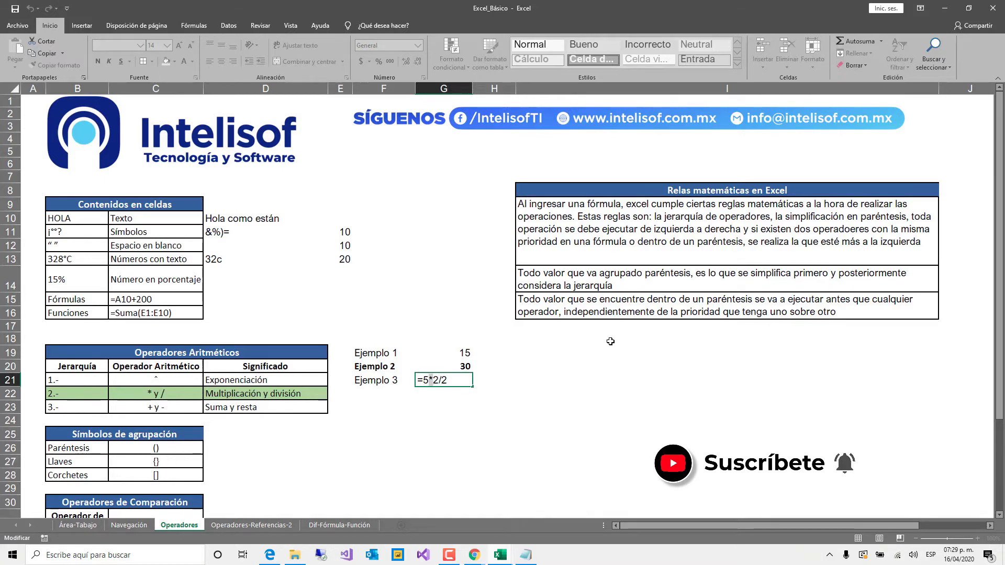
key("Right")
key("Right")
key("Right")
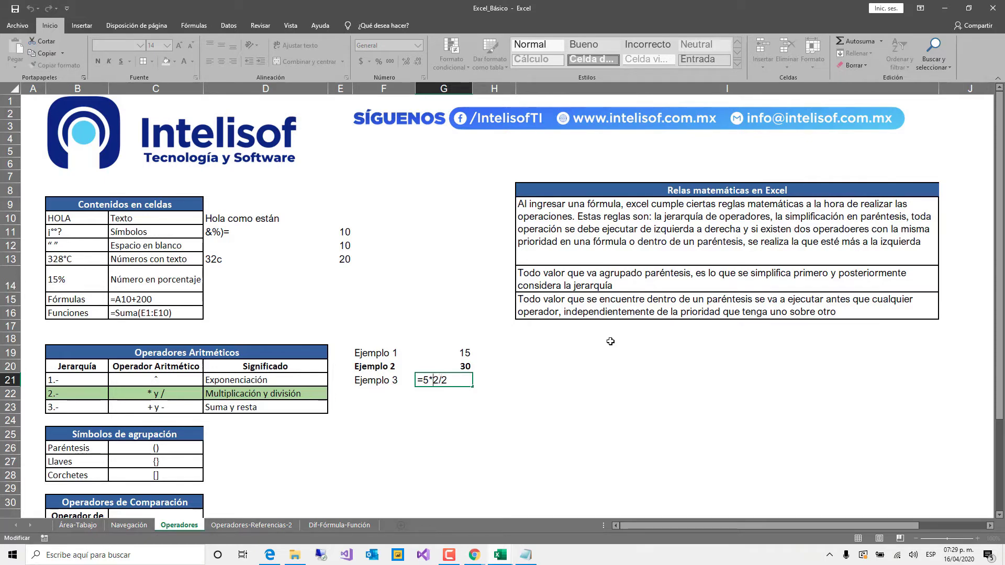
key("Left")
key("Left")
key("Left")
key("Left")
key("Left")
key("ctrl+Return")
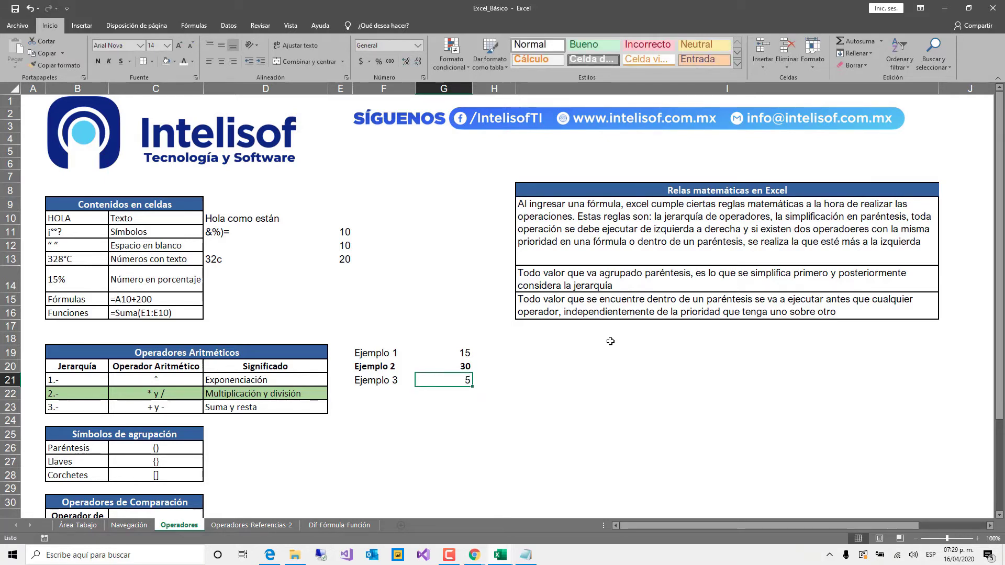
Enter the label "Ejemplo 4" in F22
key("Down")
key("Left")
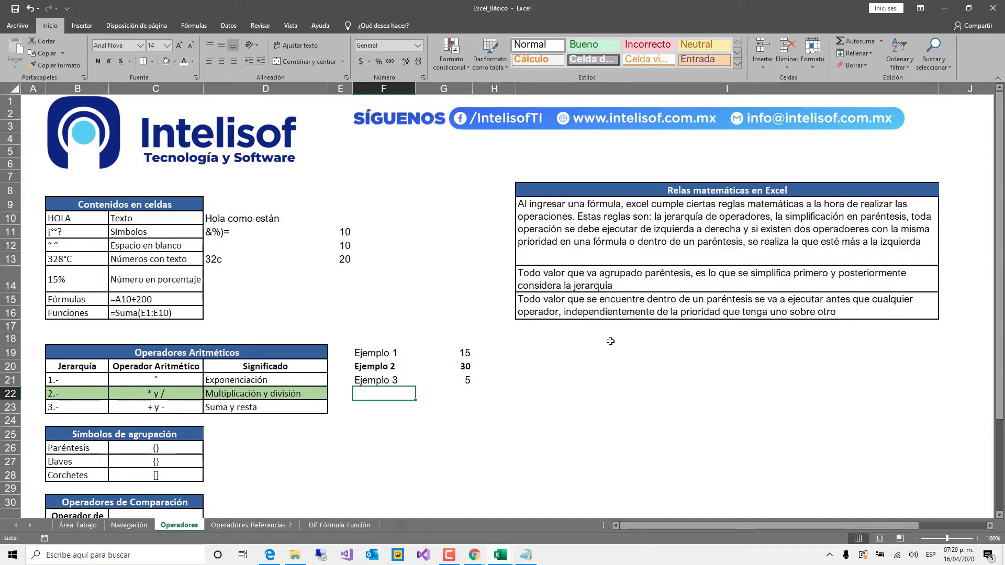
type("Ejemp")
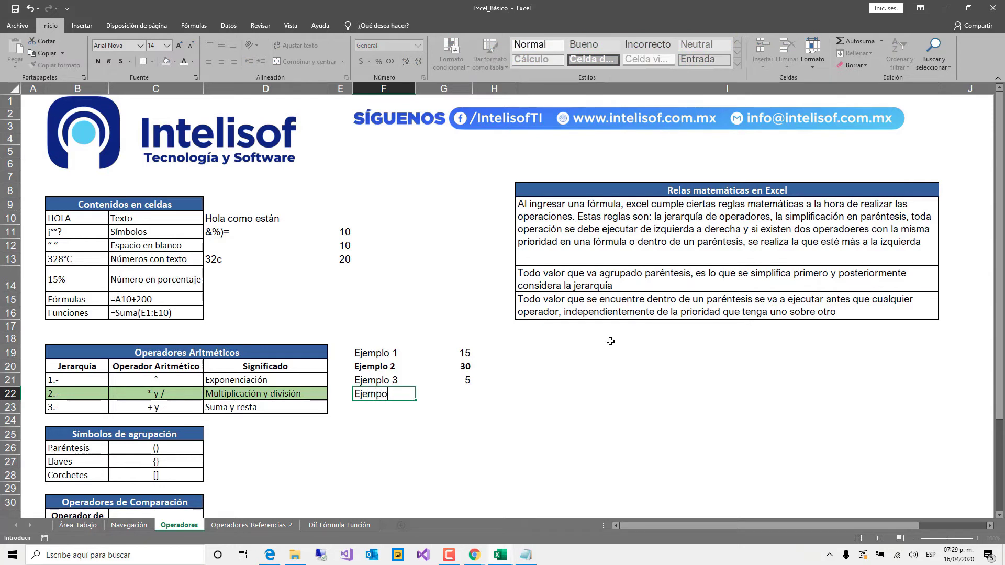
type("lo 4")
key("Tab")
Enter the formula =4+4/2^2 in G22 beside the Ejemplo 4 label
type("=")
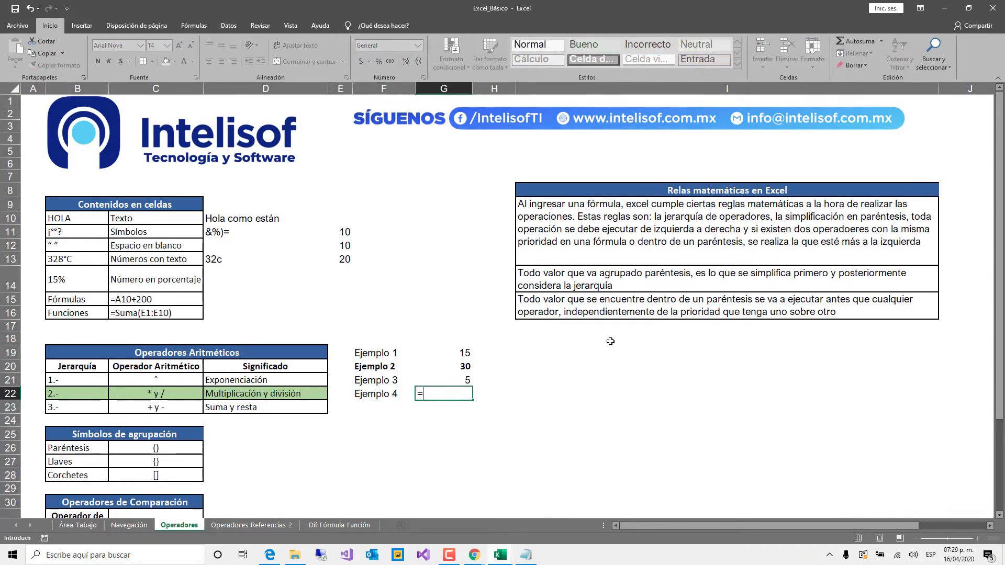
type("4+4/2^2")
key("Return")
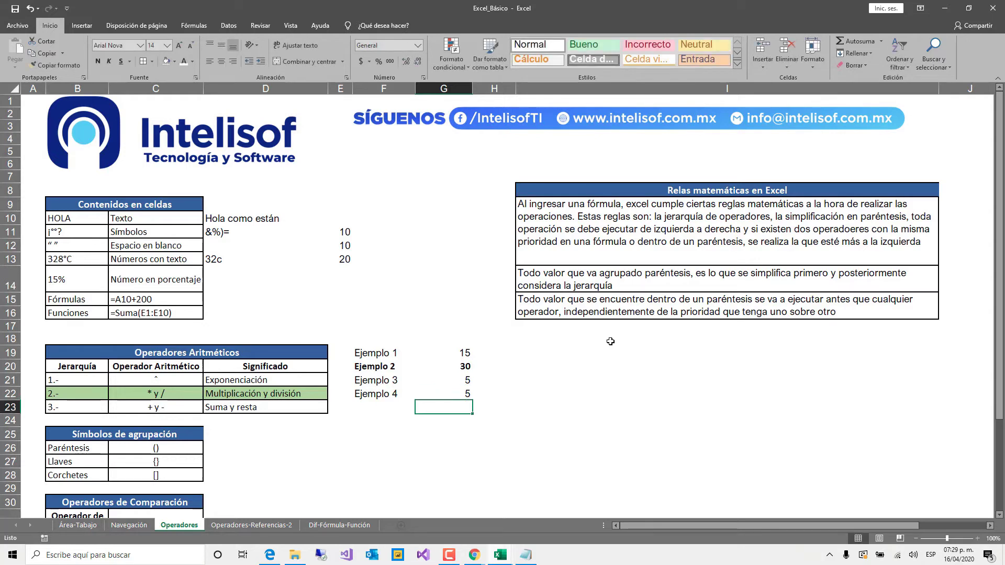
Open the G22 formula for editing and step through its operators from the addition to the exponentiation
key("Up")
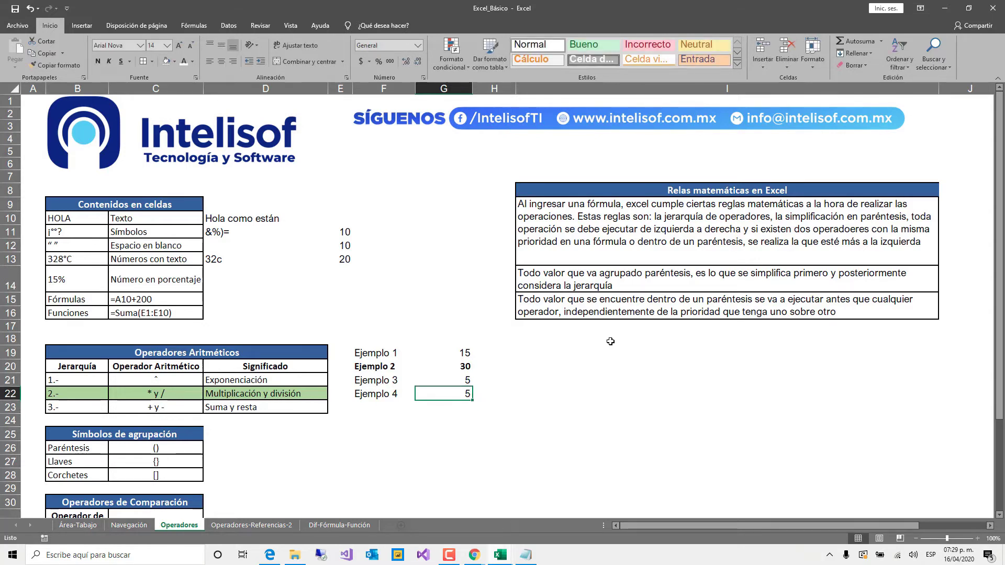
key("F2")
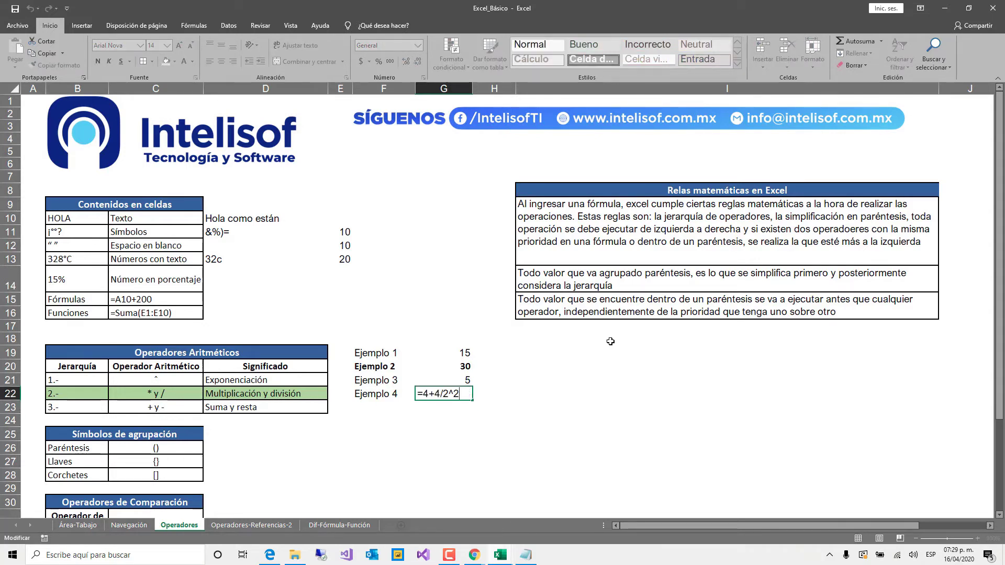
key("Left")
key("Left")
key("Left")
key("Left")
key("Left")
key("Left")
key("shift+Right")
key("Right")
key("Right")
key("Right")
key("Right")
key("Right")
key("shift+Right")
key("Right")
Highlight the exponentiation at the end of the G22 formula and leave the cell with the formula kept
key("Left")
key("Left")
key("Right")
key("Right")
key("shift+Right")
key("shift+Right")
key("shift+Right")
key("Left")
key("shift+Right")
key("shift+Right")
key("shift+Right")
key("Left")
key("Right")
key("Right")
key("ctrl+Return")
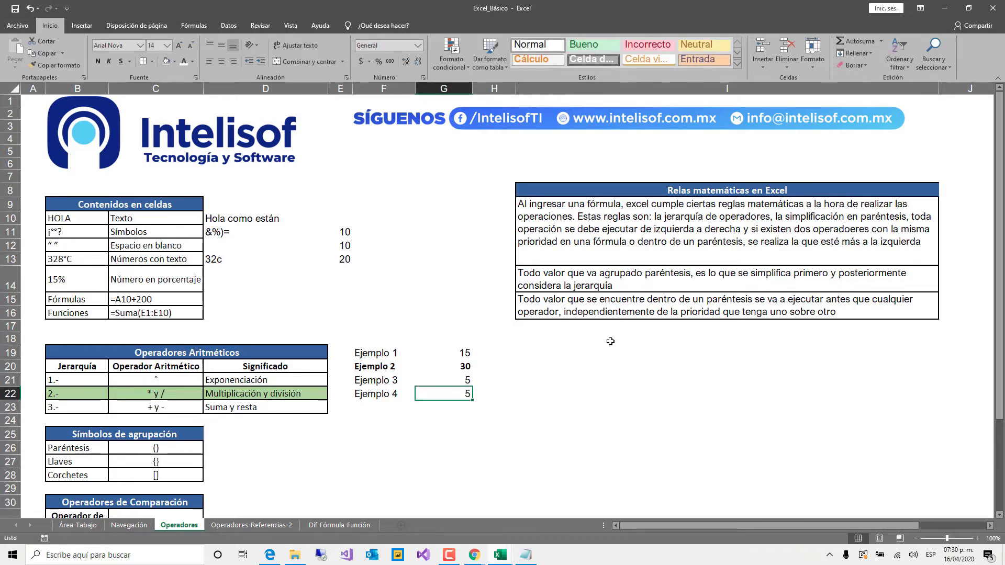
Enter the label "Ejemplo 5" in F23
key("Down")
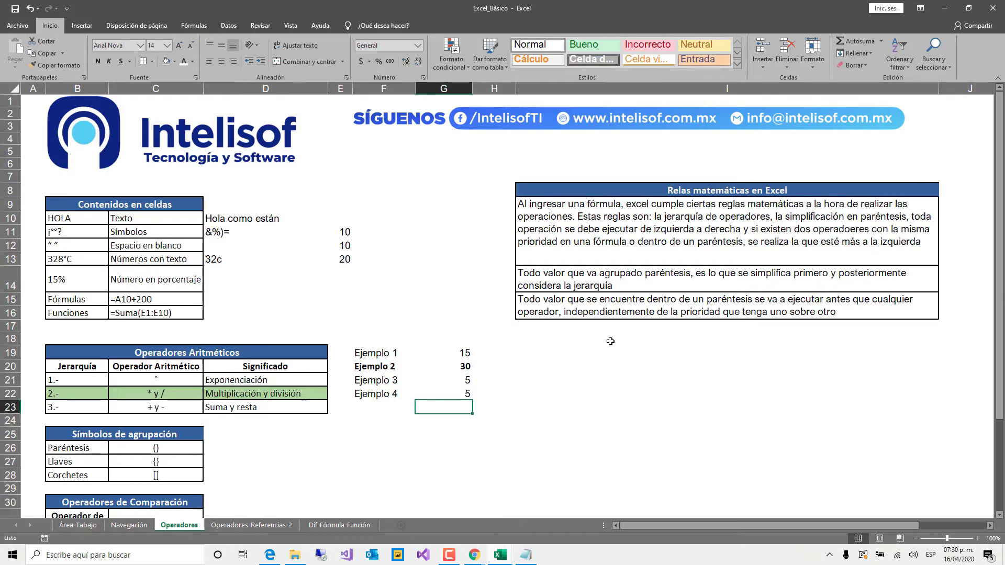
key("Left")
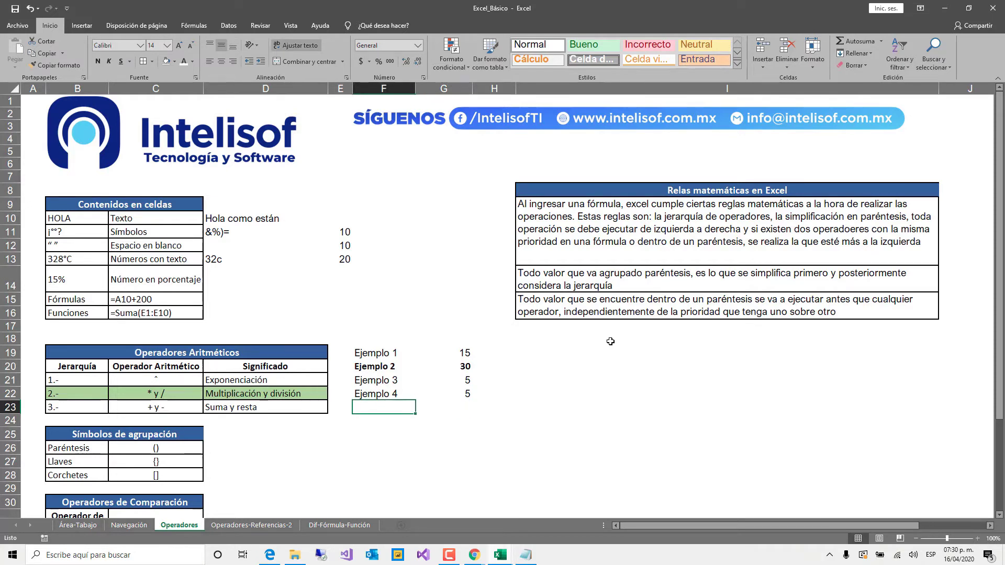
type("Ejemp")
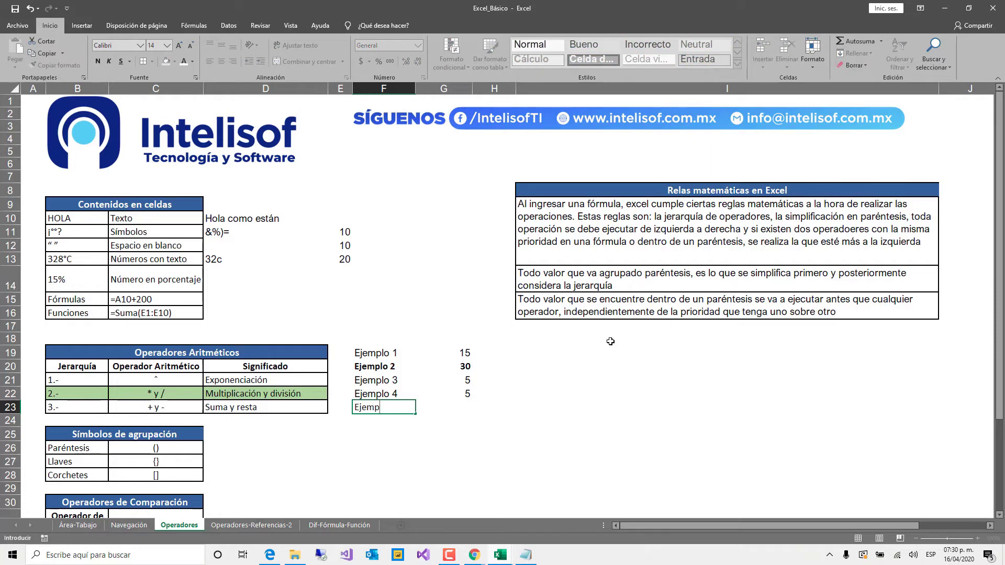
type("lo 5")
key("Tab")
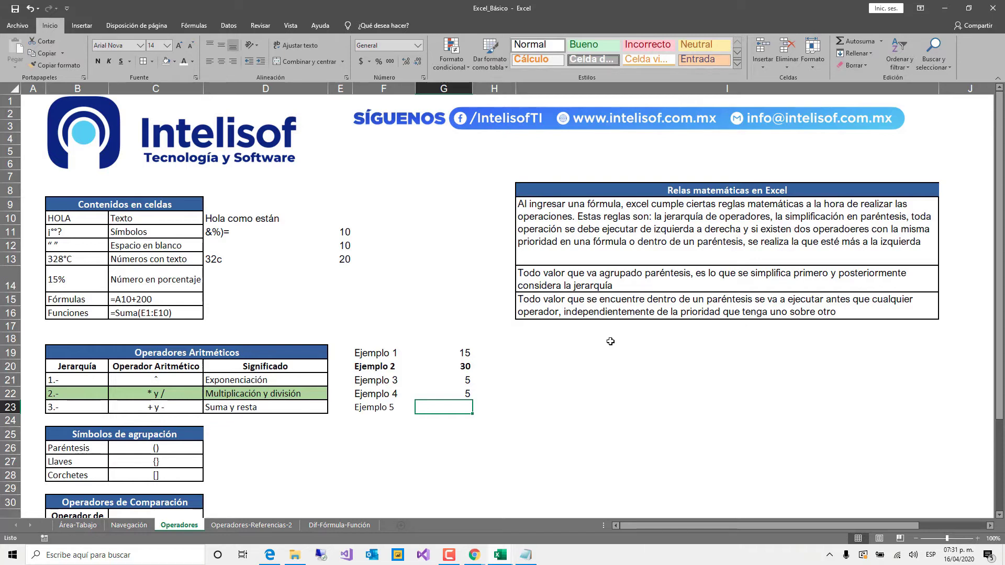
Enter the expression 4+4*2^(1+2) in G23 beside the Ejemplo 5 label
type("4+4")
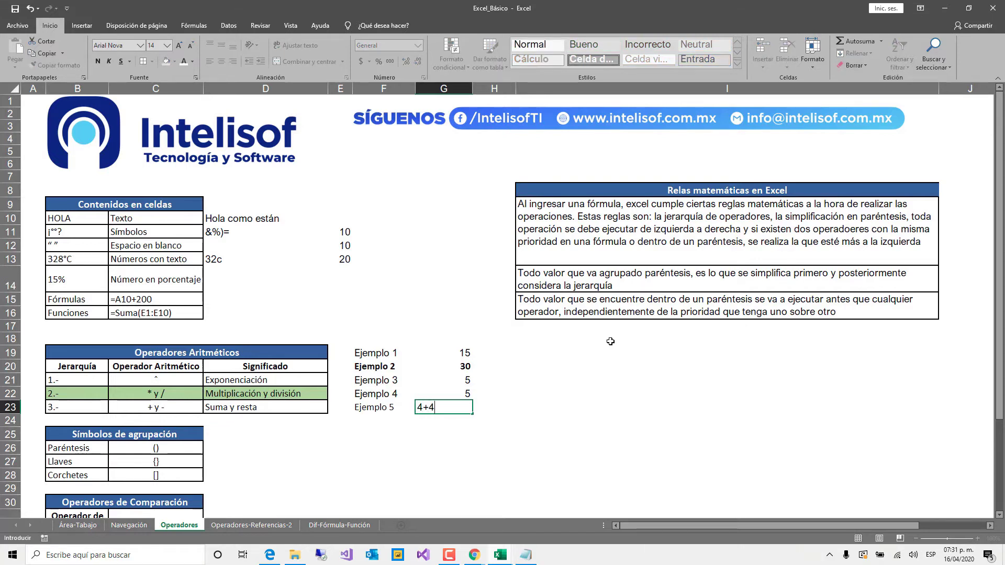
type("*2^(1+2)")
key("Left")
key("Right")
Add an equals sign before the G23 expression so it becomes the formula =4+4*2^(1+2)
key("F2")
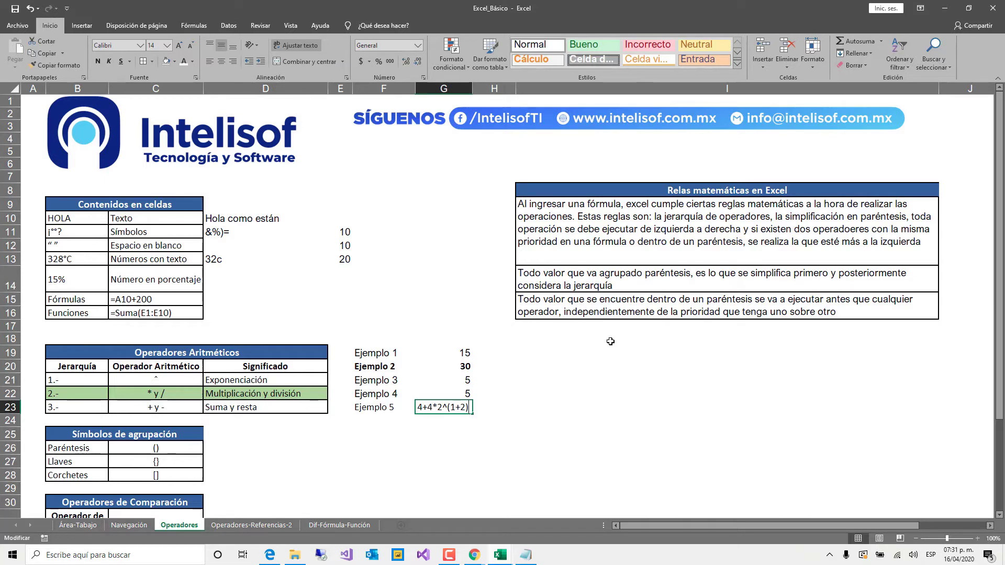
key("Left")
key("Left")
key("Left")
key("Left")
key("Left")
key("Left")
key("Left")
key("Left")
key("Left")
key("Left")
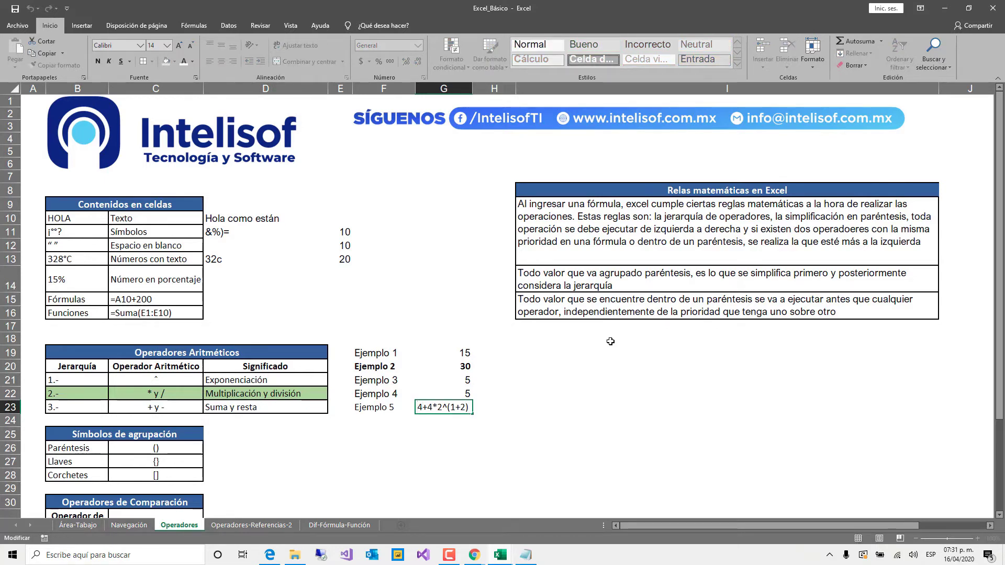
key("Return")
key("Up")
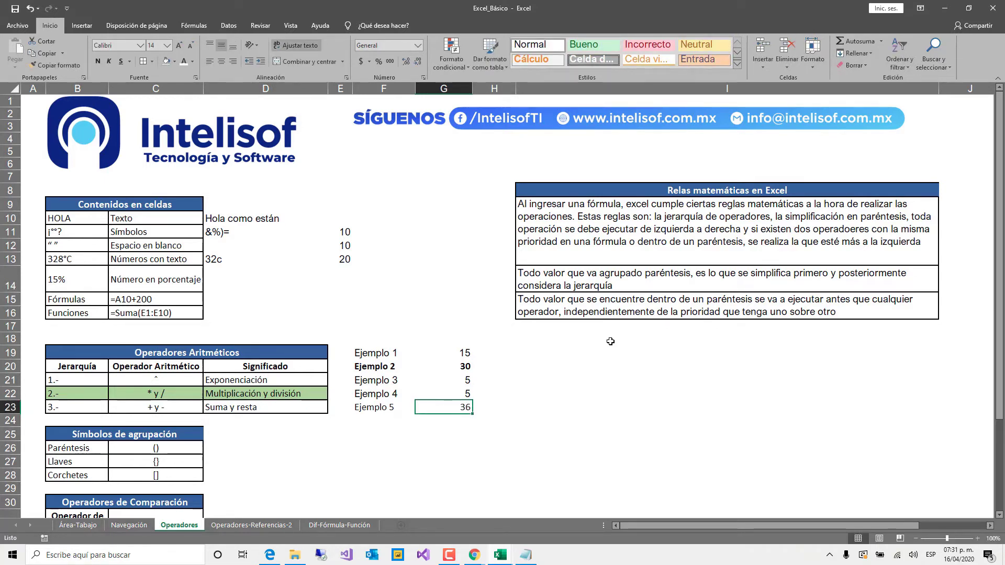
Widen column G so that the whole G23 formula fits on one line
key("F2")
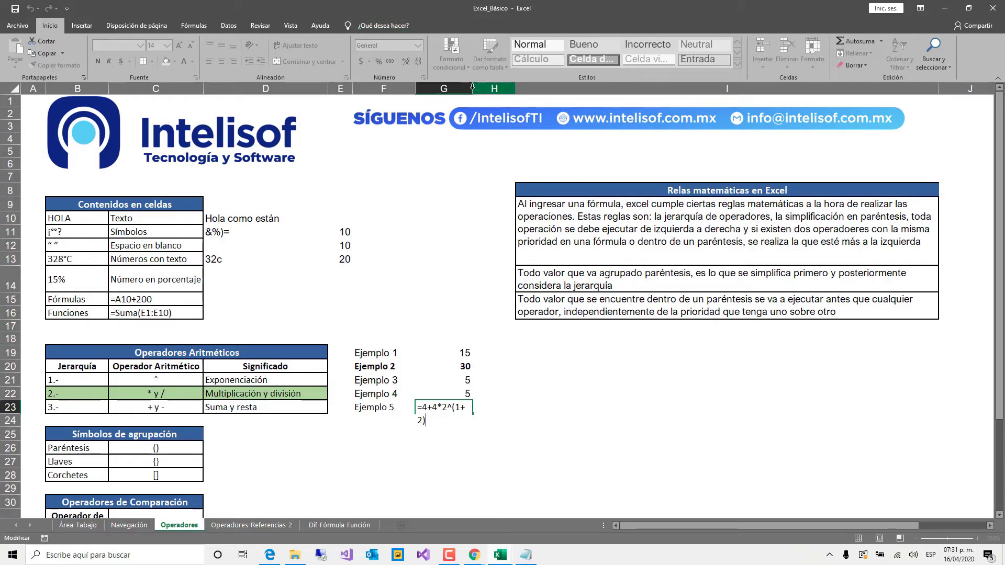
key("Escape")
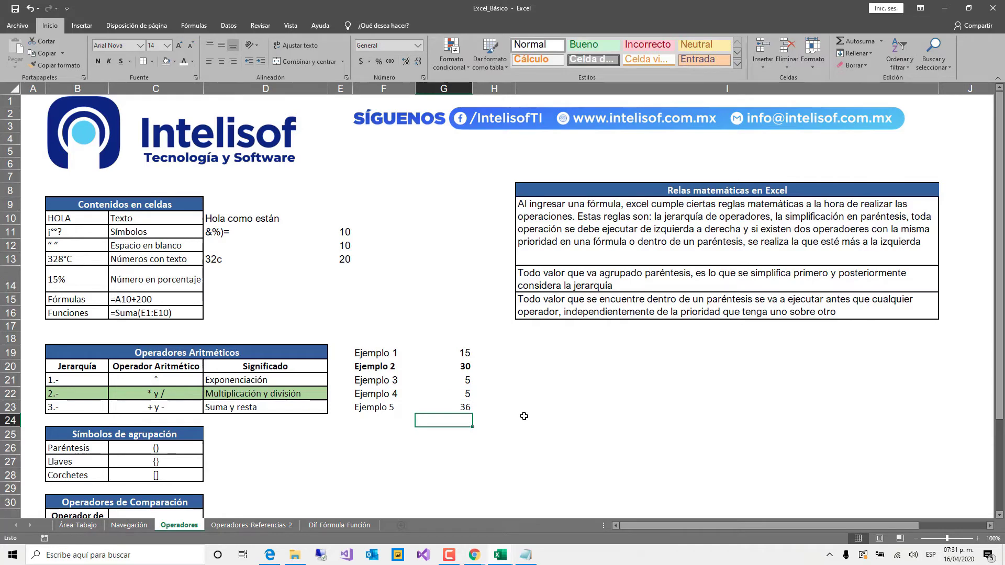
left_click_drag(472, 89, 552, 91)
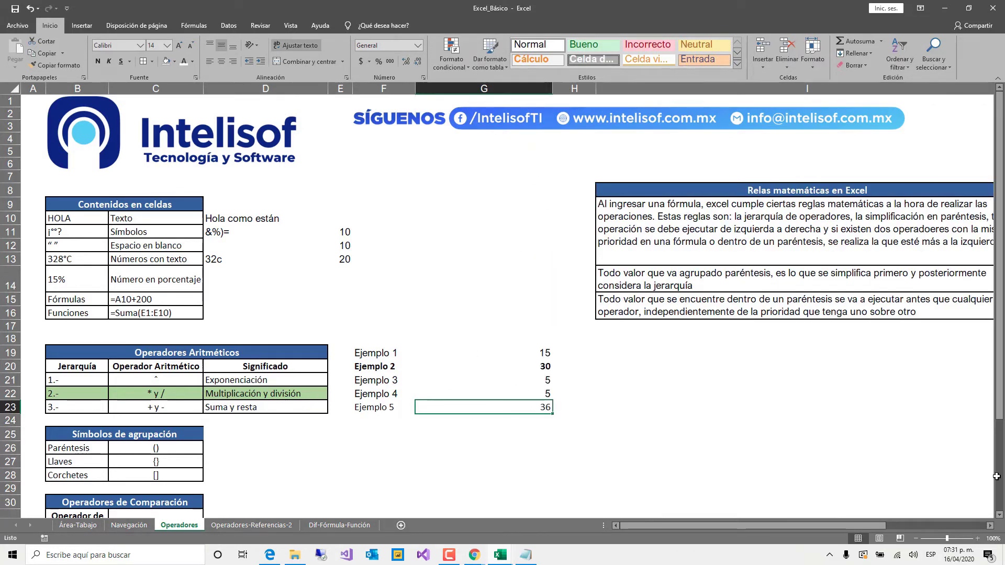
Highlight the operators of the G23 formula in turn, ending with the group (1+2), and leave the formula kept
key("F2")
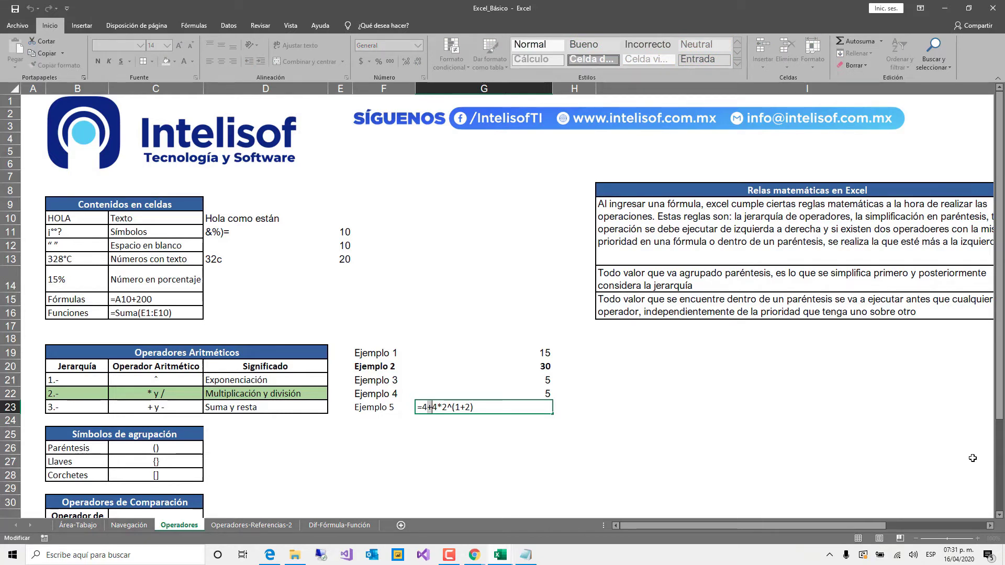
key("Right")
key("Right")
key("Right")
key("Right")
key("shift+Right")
key("Right")
key("Right")
key("Right")
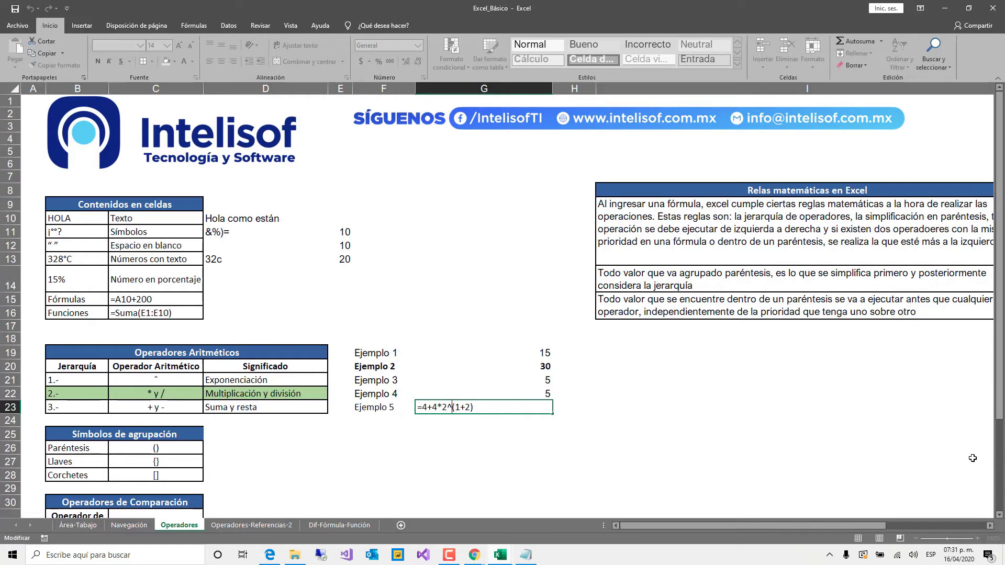
key("shift+Right")
key("shift+Right")
key("shift+Right")
key("shift+Right")
key("shift+Right")
key("ctrl+Return")
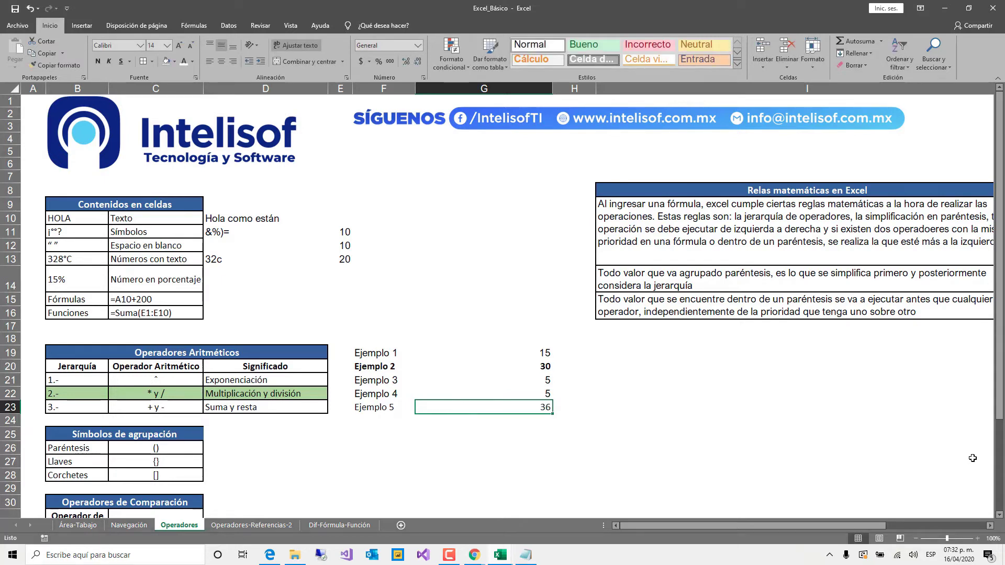
Point out the rule in I14 about simplifying parentheses first and return to cell G23
left_click(722, 277)
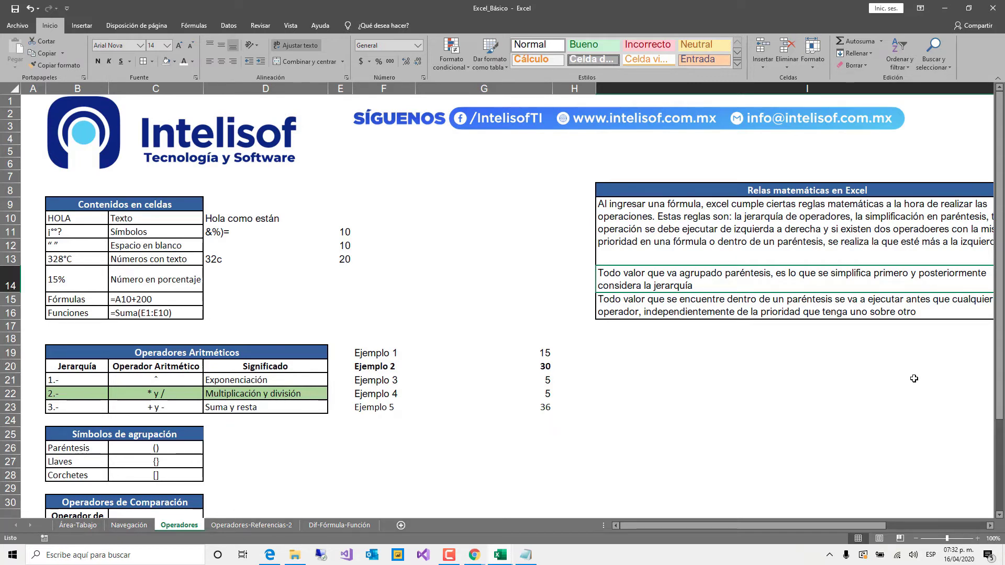
key("Down")
key("Down")
key("Down")
key("Down")
key("Down")
key("Down")
key("Down")
key("Down")
key("Down")
key("Left")
key("Left")
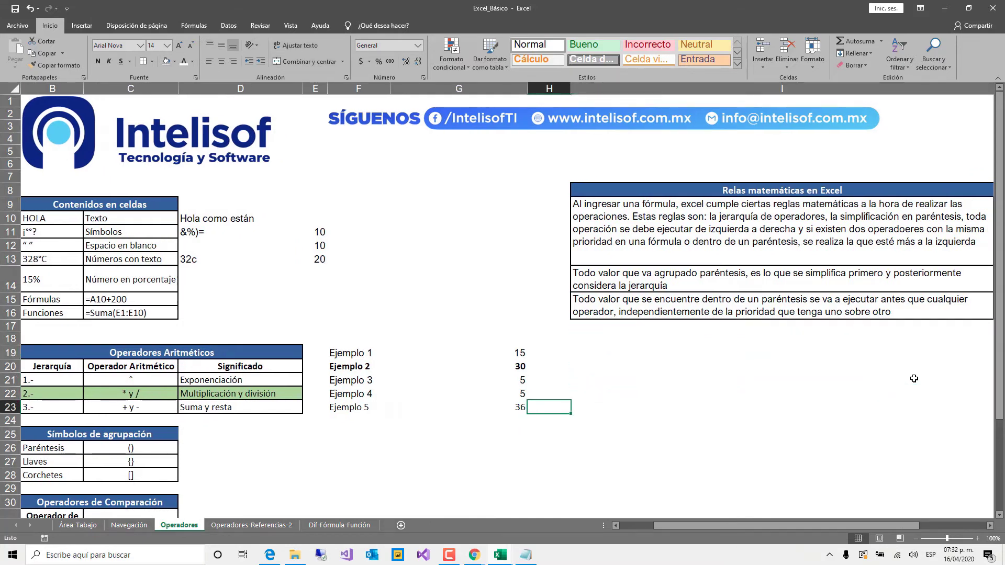
Open the G23 formula for editing and highlight the parenthesised group (1+2)
key("F2")
key("Left")
key("Left")
key("Left")
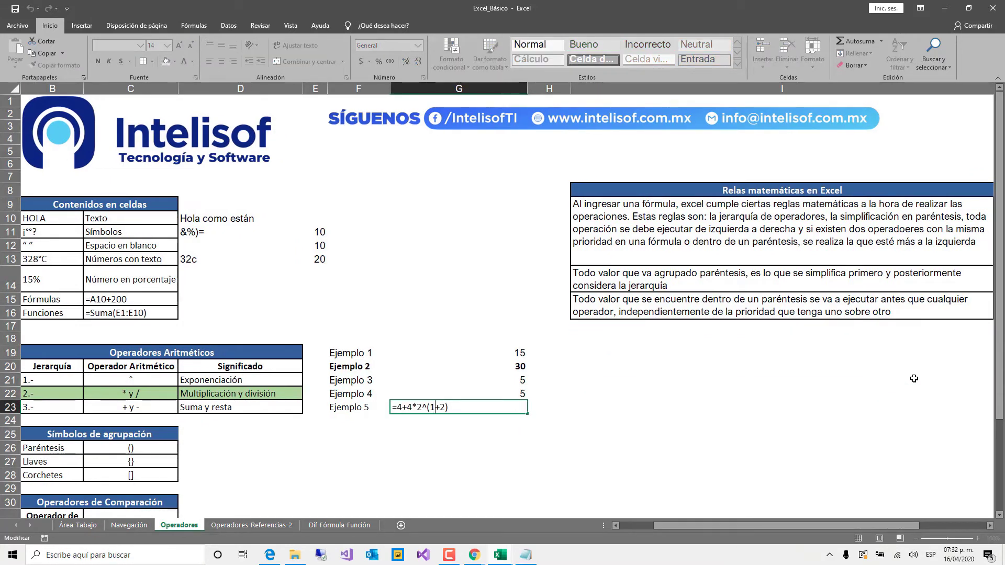
key("Left")
key("shift+Right")
key("shift+Right")
key("shift+Right")
key("shift+Right")
key("shift+Right")
Highlight 2^(1+2) and then 4*2^(1+2) in the G23 formula, and leave the cell with the formula kept
key("Left")
key("Left")
key("Left")
key("Left")
key("Left")
key("shift+Right")
key("shift+Right")
key("shift+Right")
key("shift+Right")
key("shift+Right")
key("shift+Right")
key("shift+Right")
key("Left")
key("shift+Right")
key("shift+Right")
key("shift+Right")
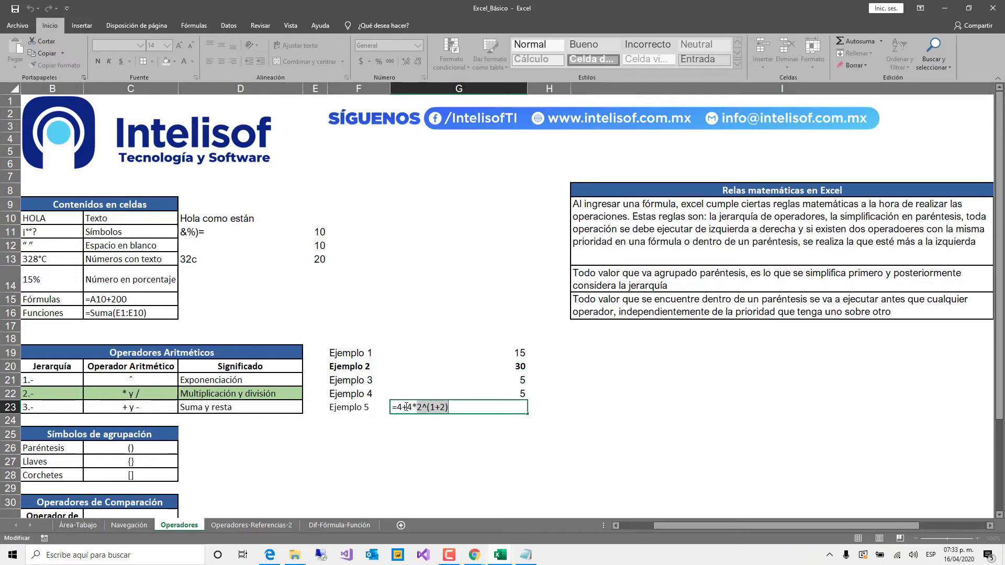
left_click_drag(406, 408, 449, 407)
key("ctrl+Return")
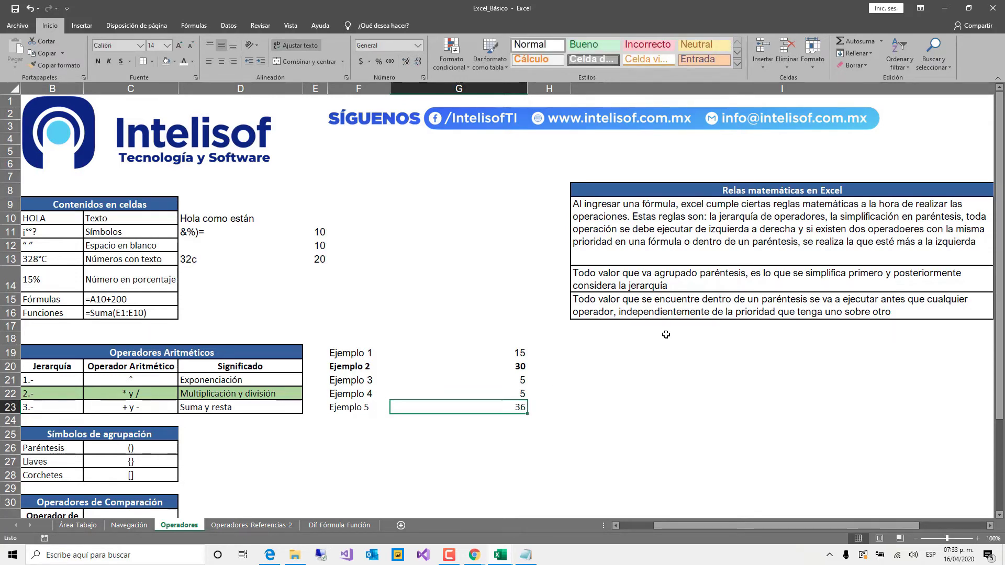
Label cell F24 "Ejemplo 6" below the other example labels
key("Left")
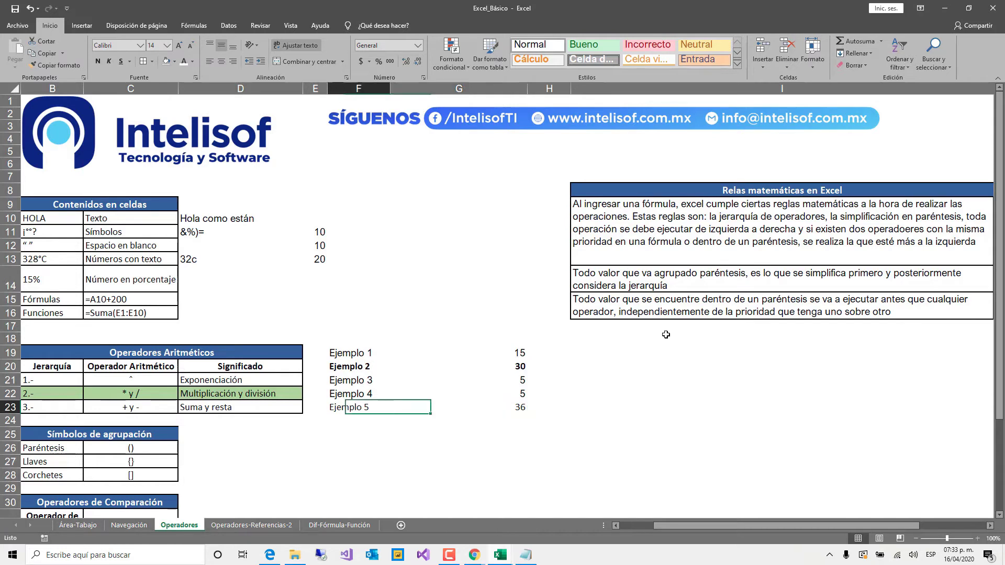
key("Down")
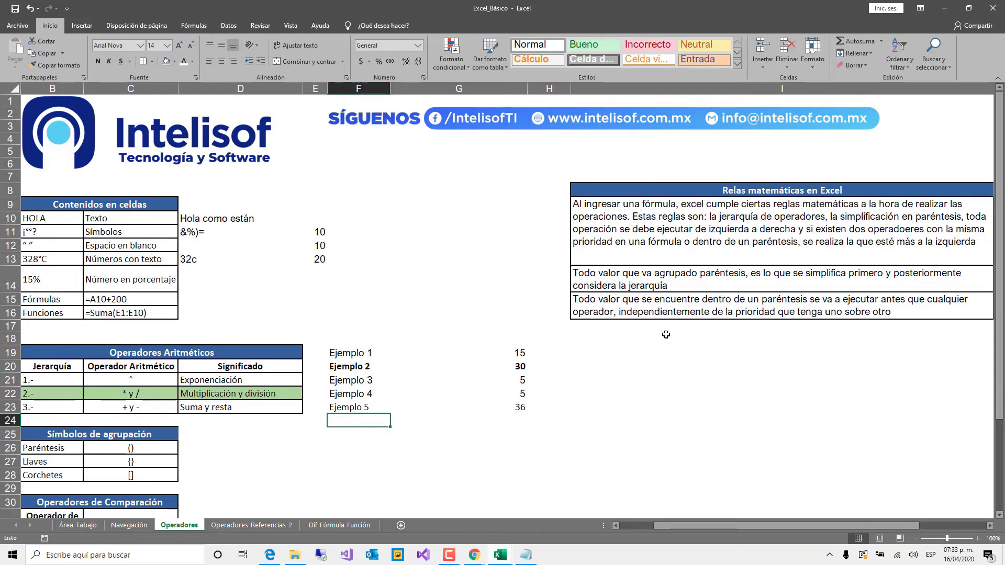
type("Ejemplo")
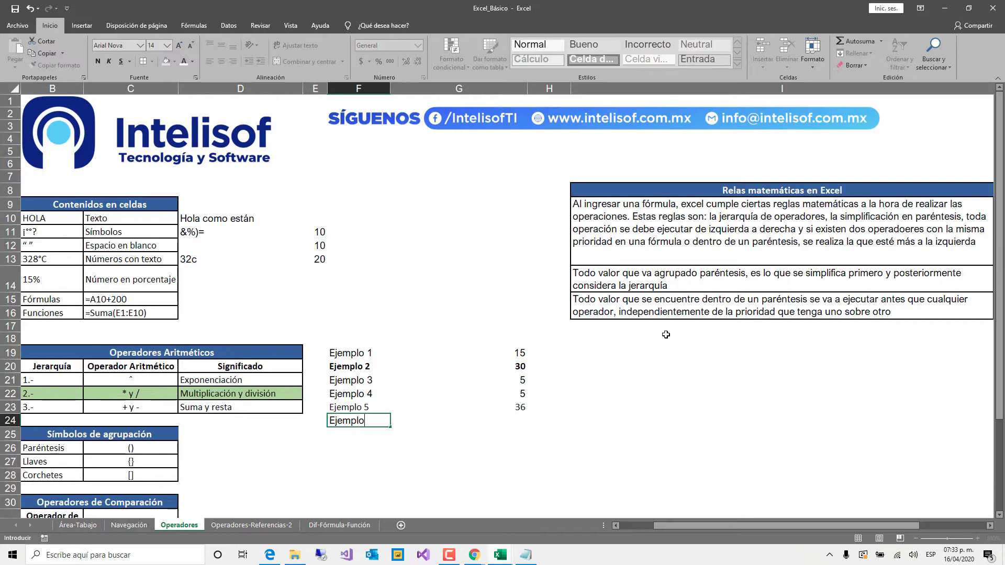
type(" 6")
key("Tab")
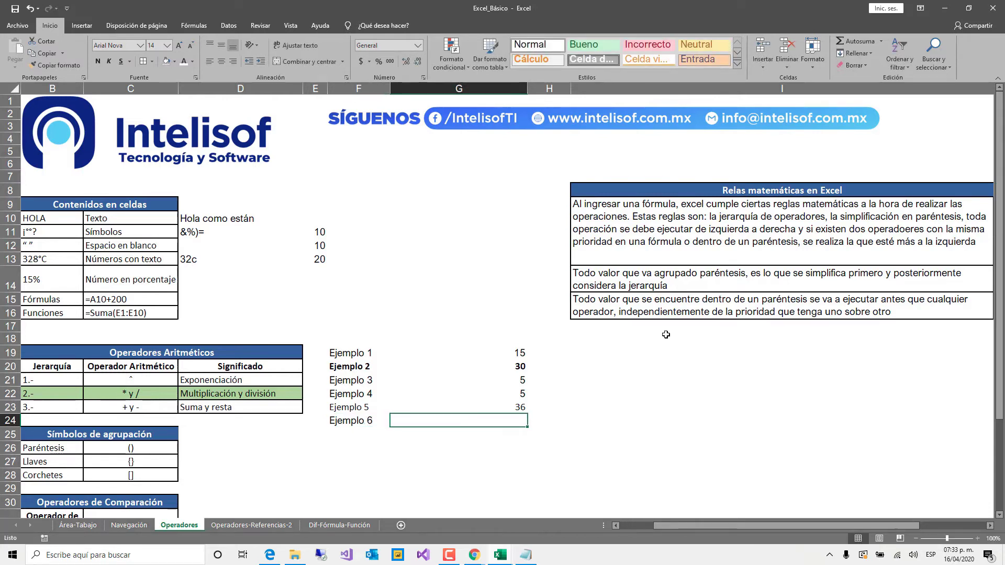
Enter the formula =9+8/2^3*2-1 in cell G24 and return to that cell
type("=")
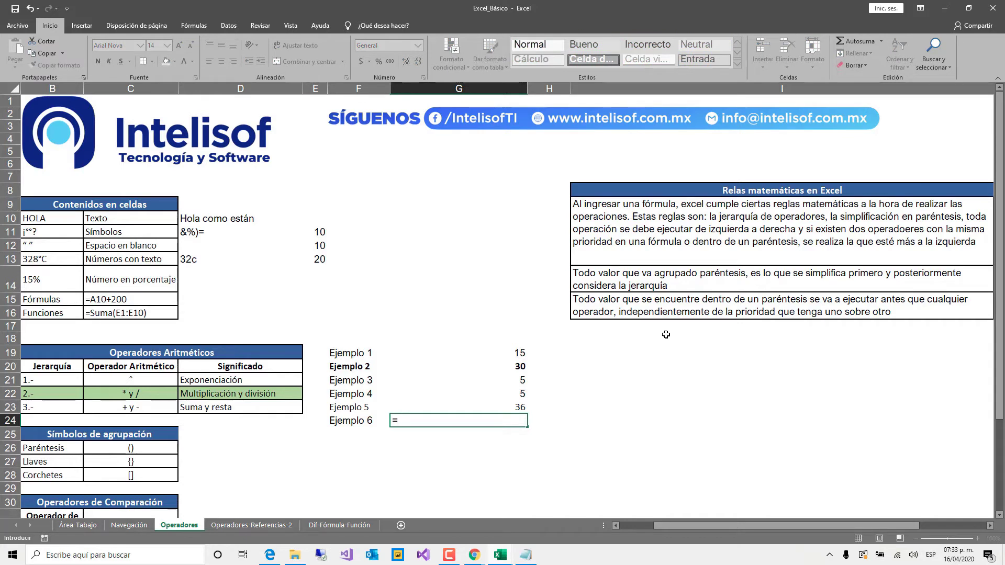
type("9+8/2^3*2-1")
key("Return")
key("Up")
key("Up")
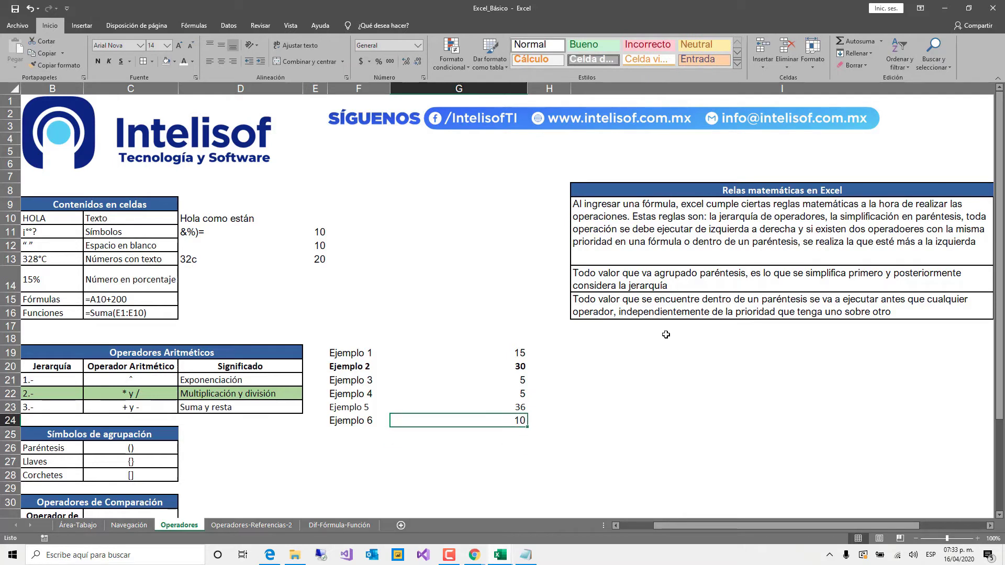
Open the G24 formula for editing and highlight its operators one after another
key("Down")
key("F2")
key("Left")
key("Left")
key("Left")
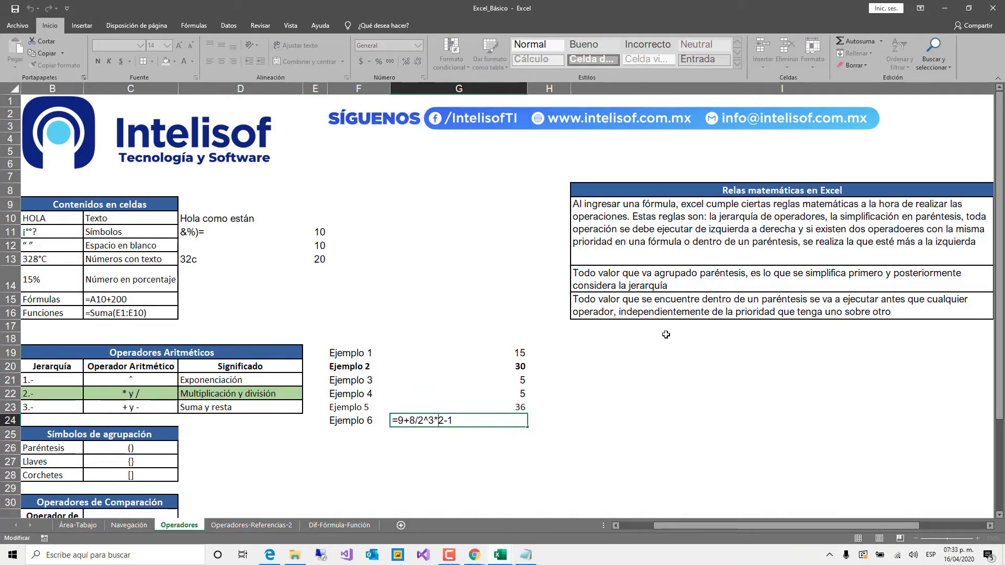
key("Right")
key("Right")
key("shift+Right")
key("Right")
key("Right")
key("shift+Right")
key("Right")
key("Right")
key("shift+Right")
Highlight parts of the G24 formula in turn, ending with 8/2^3*2, and leave the cell with the formula kept
key("Left")
key("Left")
key("shift+Right")
key("Left")
key("shift+Right")
key("shift+Right")
key("Left")
key("shift+Right")
key("shift+Right")
key("Left")
key("shift+Right")
key("shift+Right")
left_click_drag(409, 420, 430, 420)
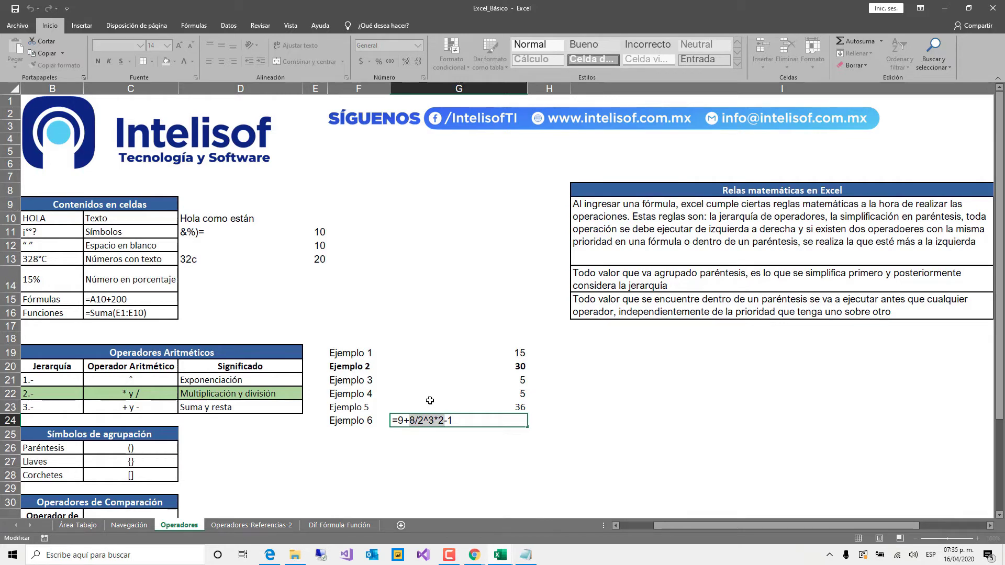
key("ctrl+Return")
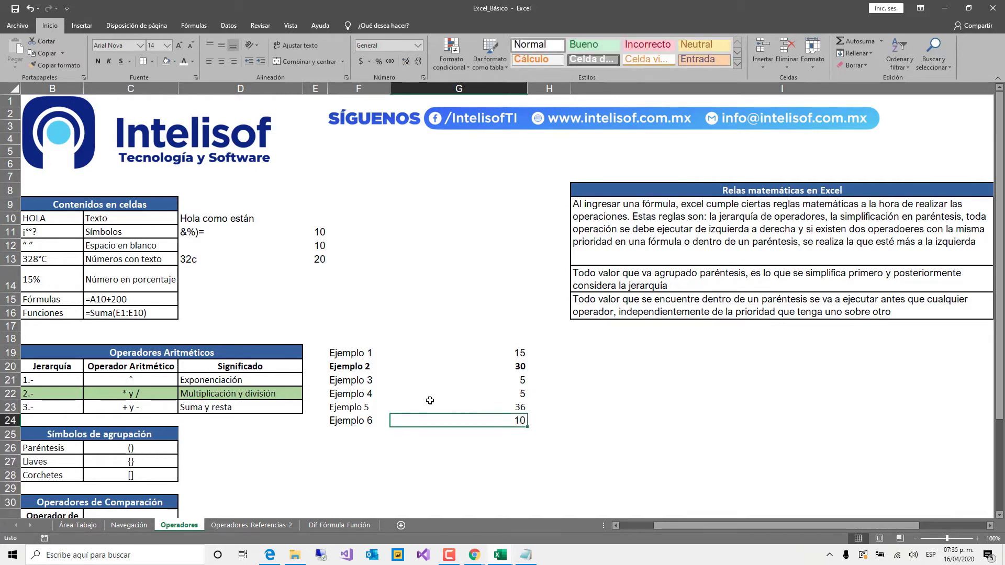
Reopen the G24 formula, highlight successive terms to follow the order of operations, and leave the formula kept
key("F2")
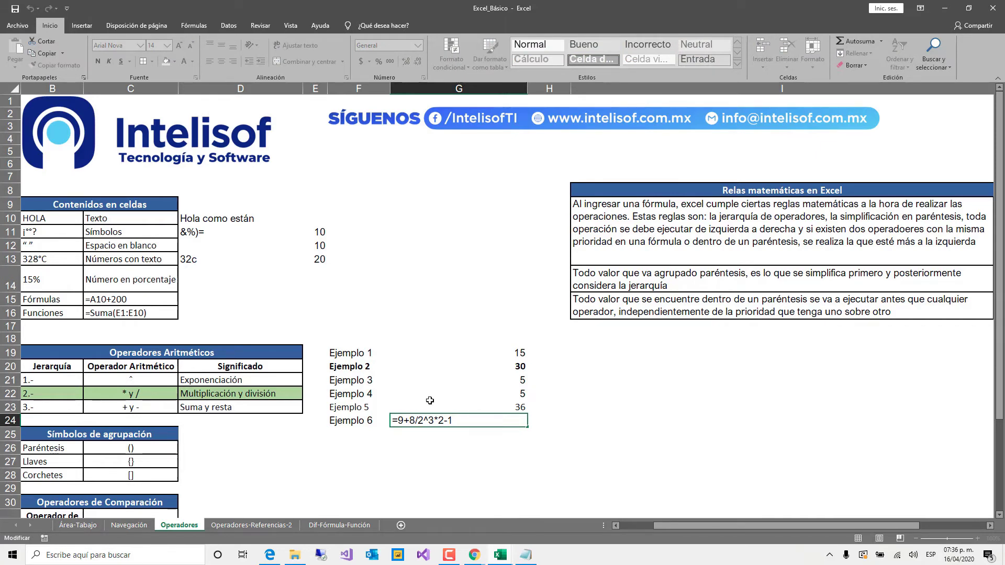
key("Left")
key("Left")
key("Left")
key("Left")
key("Right")
key("shift+Right")
key("shift+Right")
key("shift+Right")
key("Left")
key("shift+Right")
key("shift+Right")
key("shift+Right")
key("shift+Right")
key("shift+Right")
key("shift+Right")
key("shift+Right")
key("Right")
key("ctrl+Return")
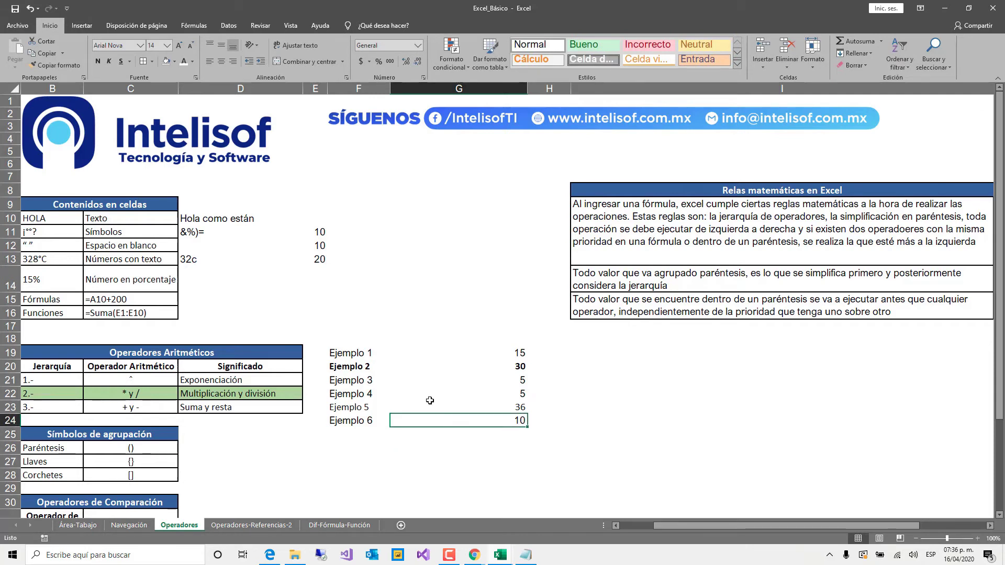
Go through the exponentiation, division and multiplication terms of the G24 formula again, highlighting each part
key("F2")
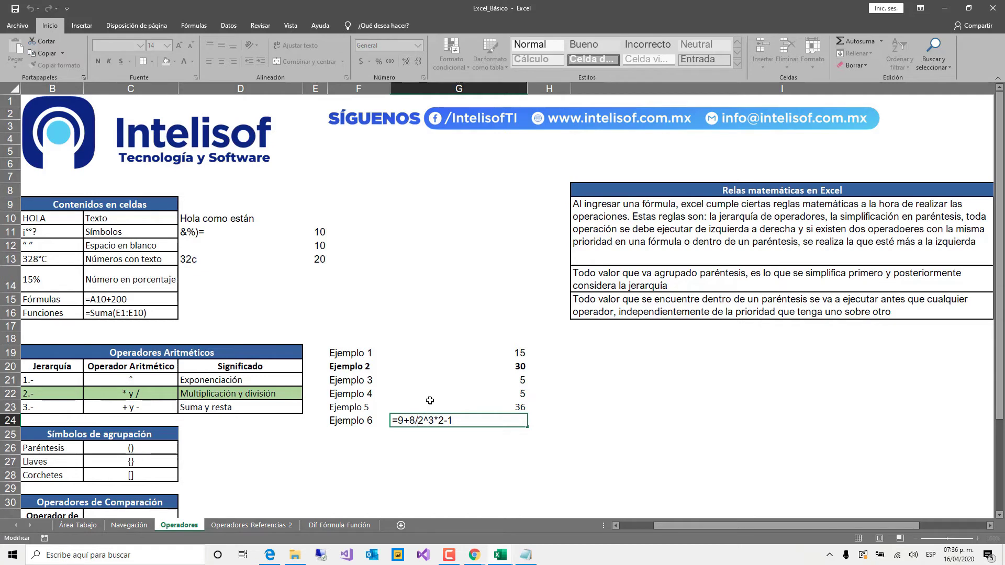
key("Right")
key("Right")
key("shift+Right")
key("shift+Right")
key("shift+Right")
key("Left")
key("shift+Left")
key("shift+Left")
key("shift+Right")
key("Left")
key("Right")
key("shift+Right")
key("shift+Right")
key("shift+Right")
key("shift+Right")
key("shift+Left")
key("shift+Right")
Overwrite the highlighted part of the G24 formula with 2, undo that edit, and leave the cell
type("2")
key("ctrl+Return")
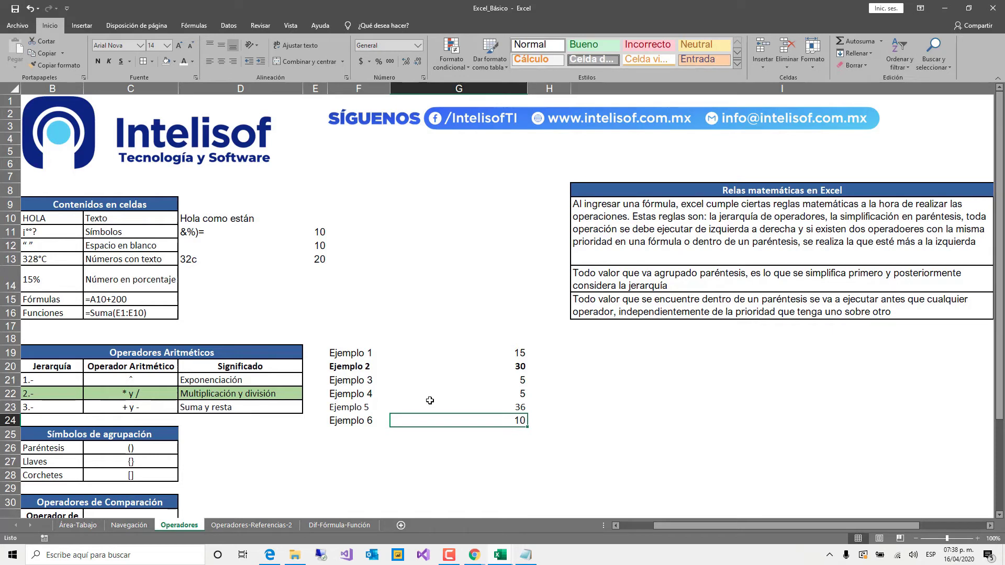
key("ctrl+z")
key("F2")
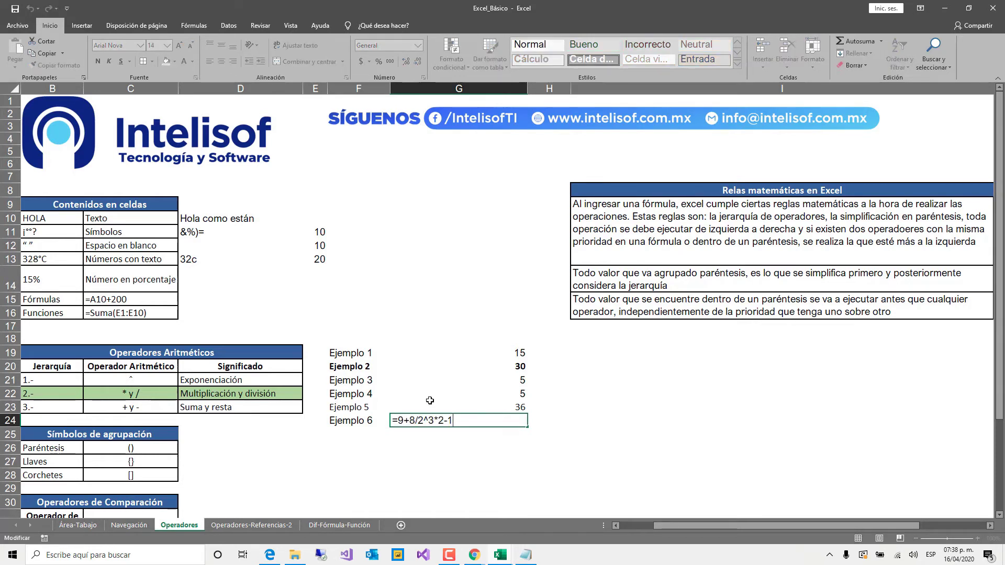
key("Return")
Go over the example results and the exponentiation row of the Operadores Aritméticos table
key("Up")
key("Up")
key("Up")
key("Down")
key("Down")
key("Right")
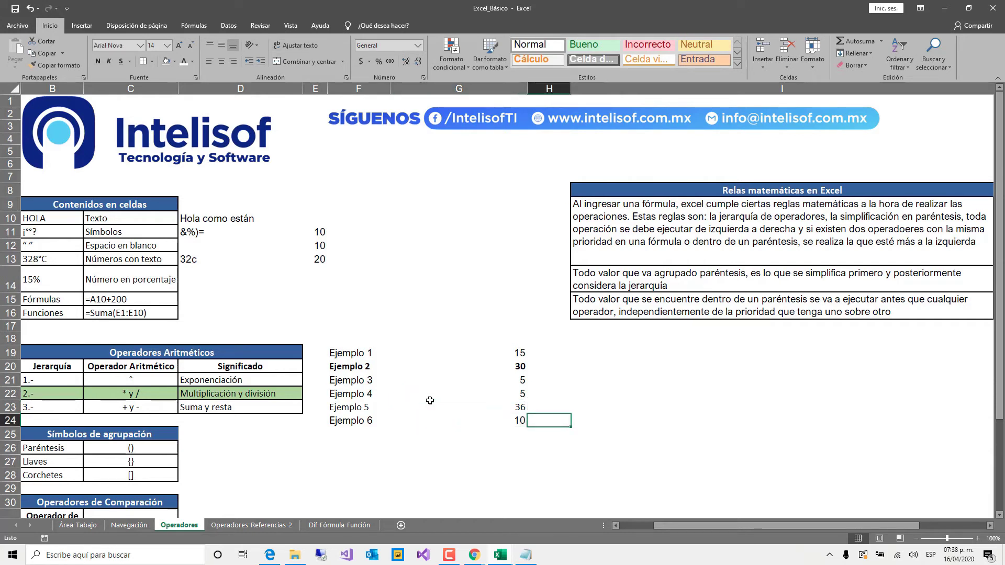
key("Left")
key("Left")
key("Left")
key("Left")
key("Left")
key("Up")
key("Up")
key("Up")
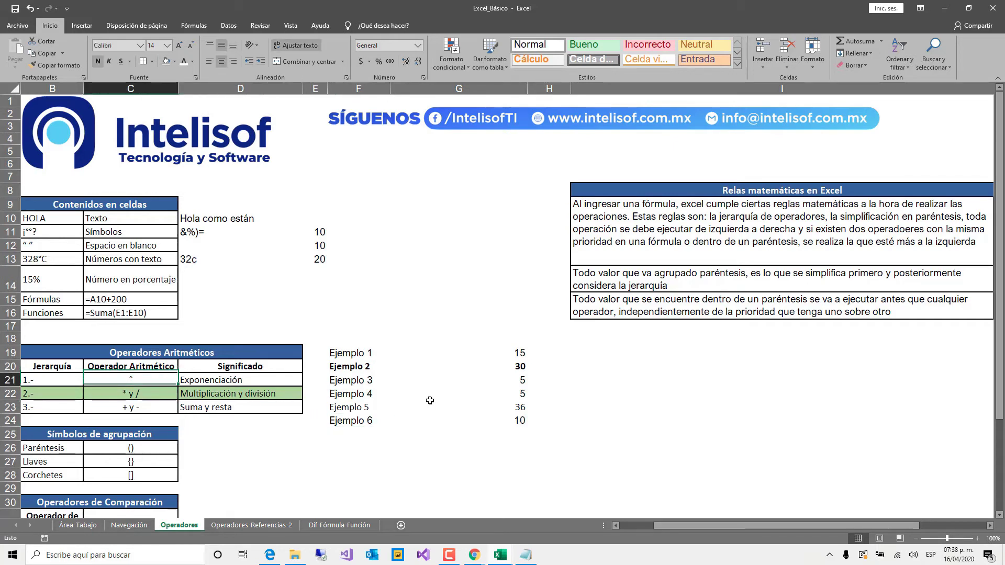
key("Right")
key("Right")
key("Right")
key("Right")
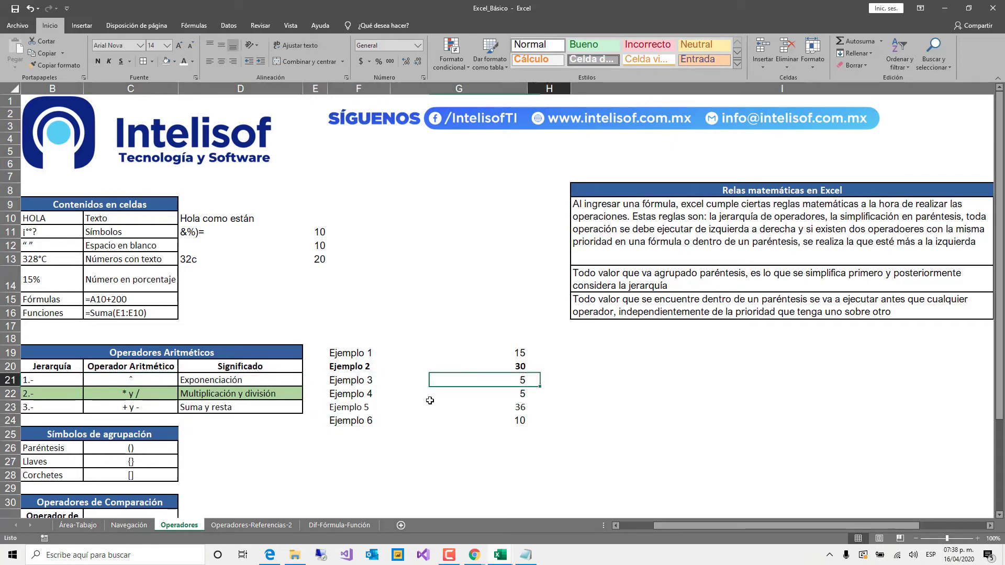
key("Right")
Try to enter the ^ symbol in cell H22
key("Down")
key("Down")
key("Left")
key("Up")
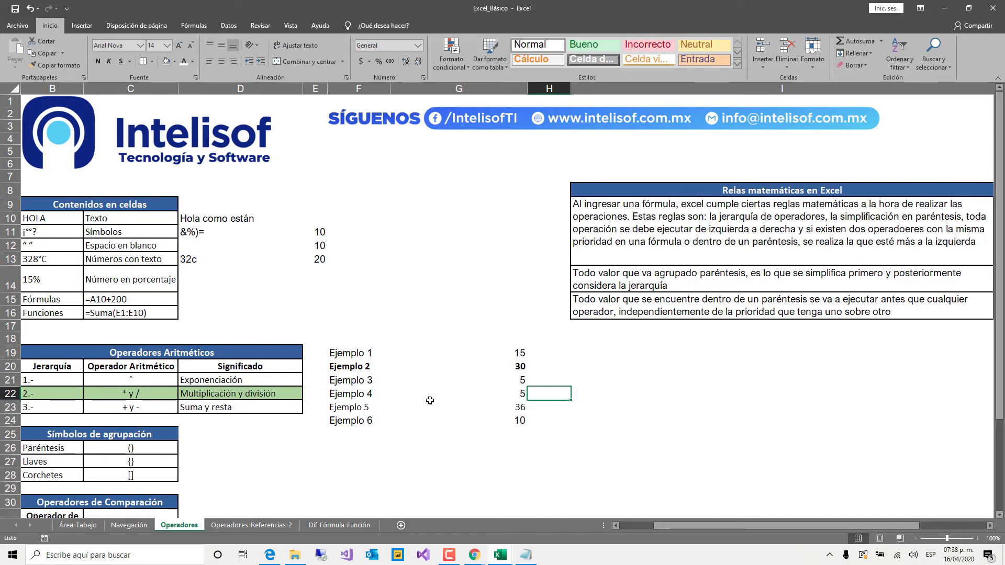
type("^")
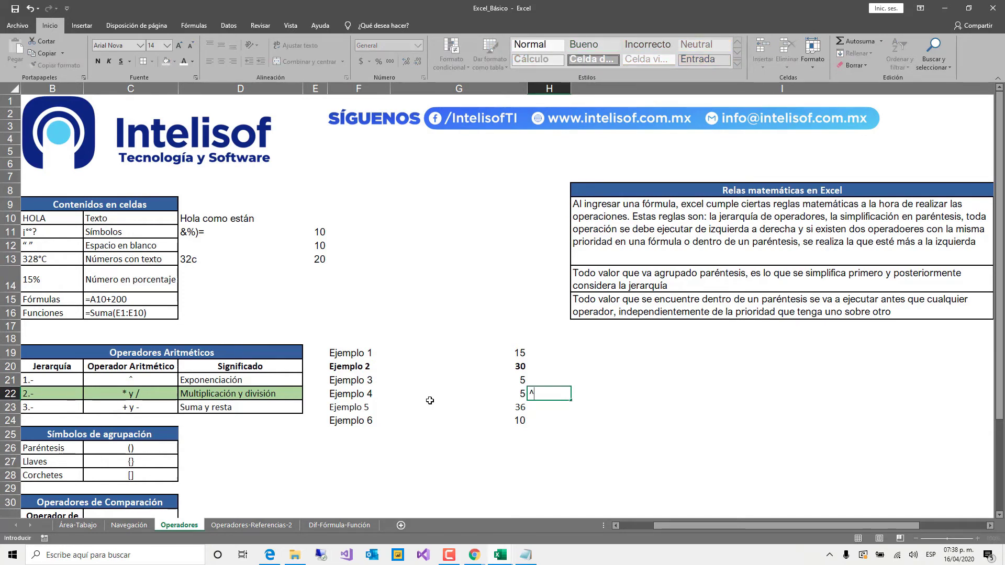
key("Return")
key("Up")
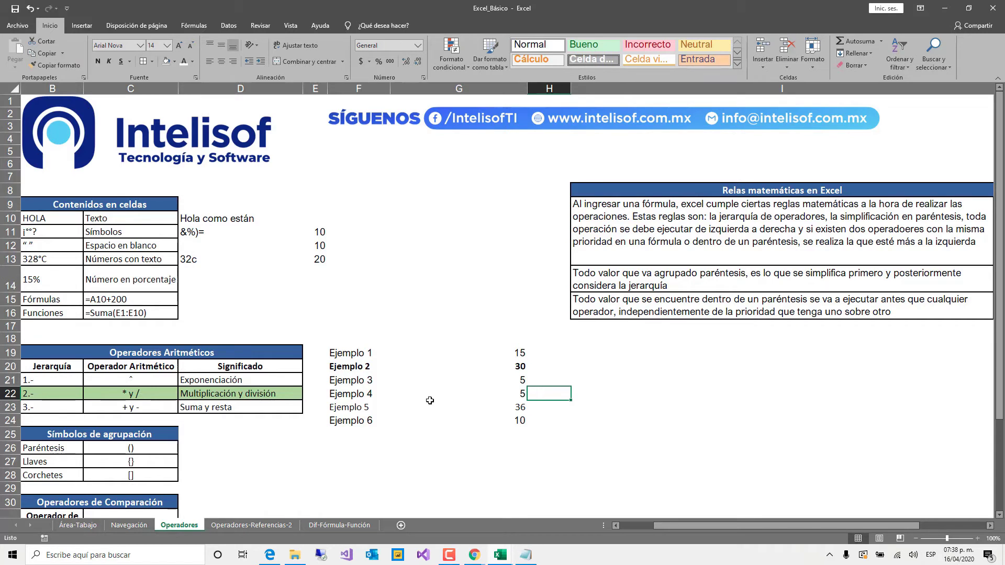
Select the example results G19:G24 and display the sheet's formulas instead of their results
key("Left")
key("Up")
key("Up")
key("Up")
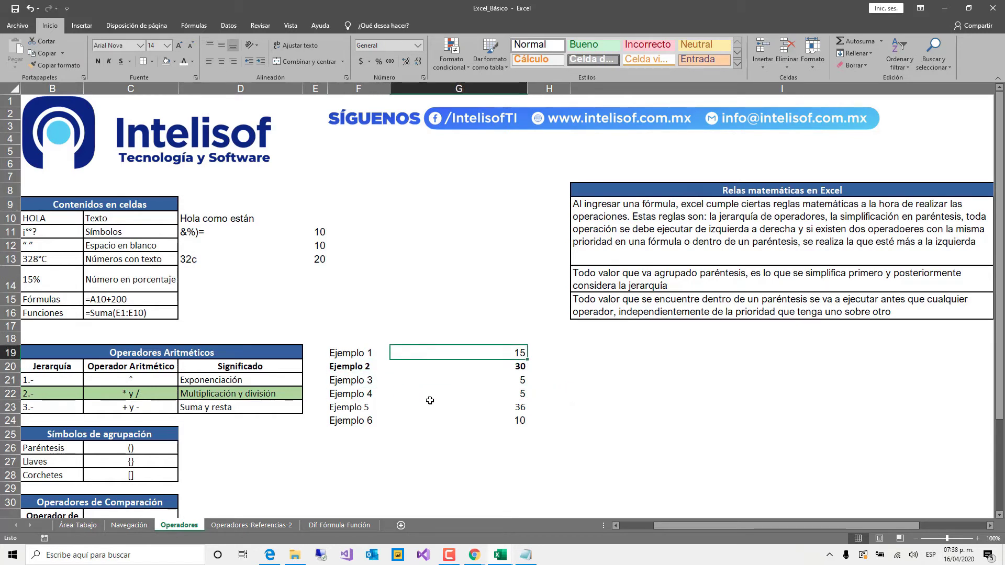
key("shift+Down")
key("shift+Down")
key("shift+Down")
key("shift+Down")
key("shift+Down")
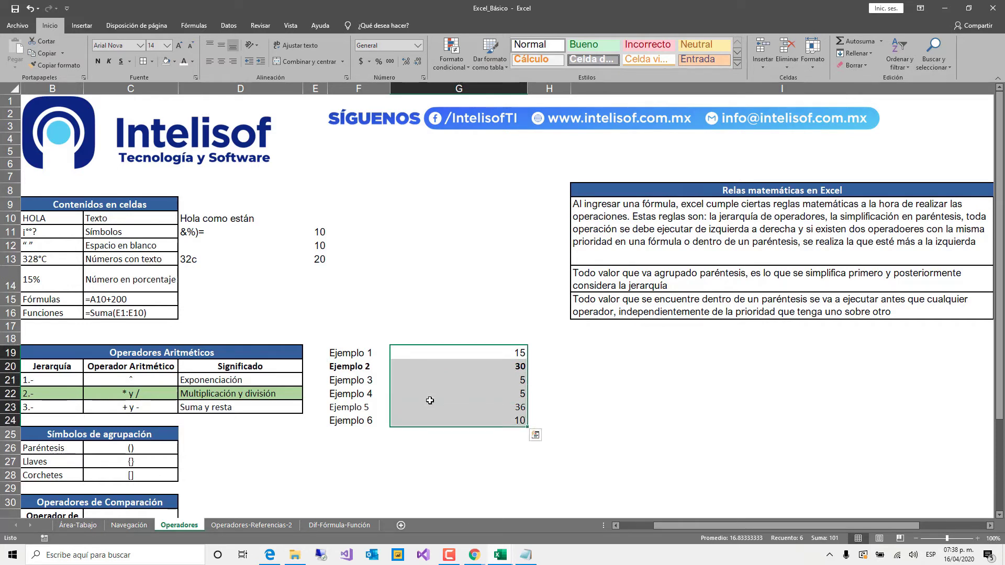
left_click(197, 25)
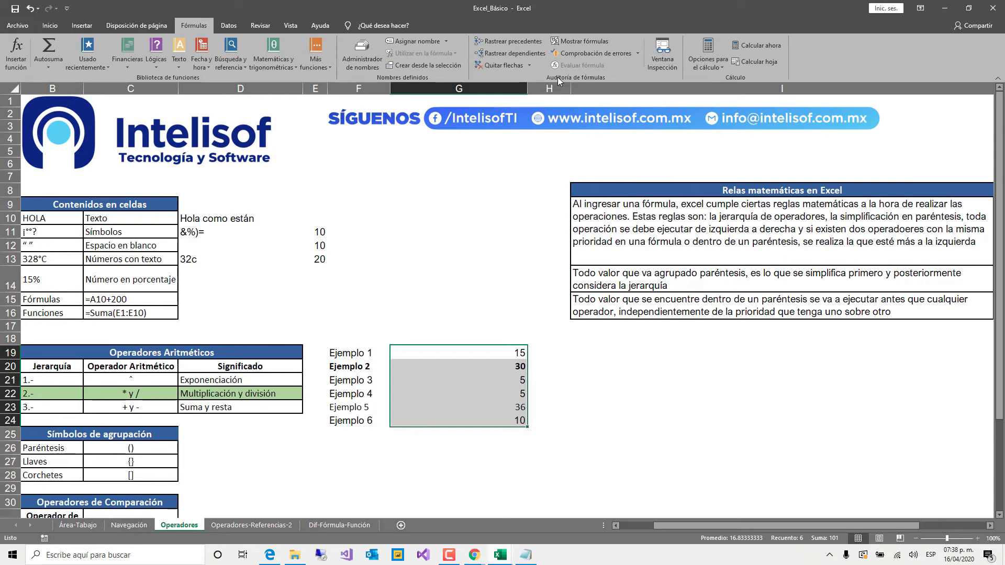
left_click(569, 41)
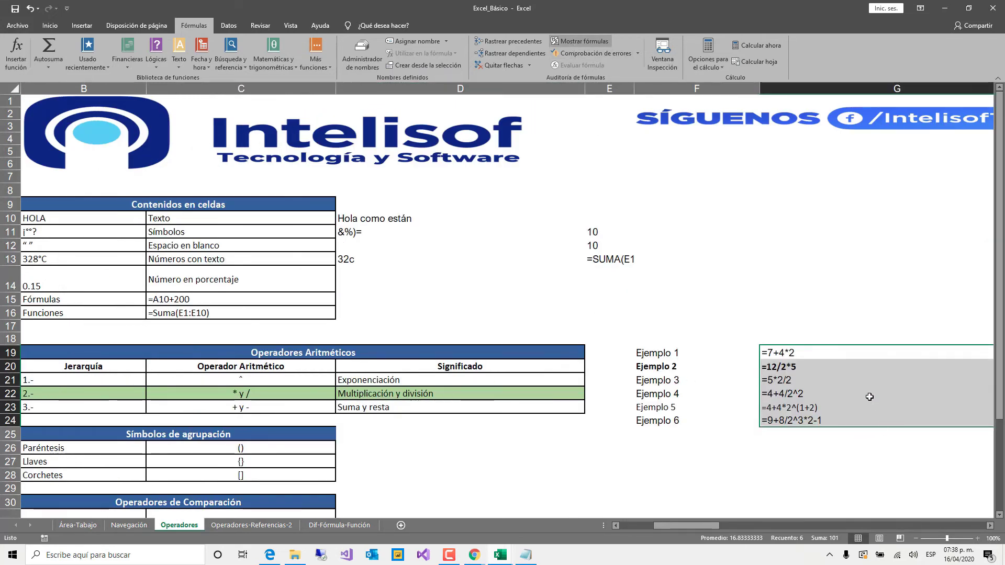
Examine the displayed formulas of Ejemplo 1 to Ejemplo 6 and select the range G19:G24
left_click(824, 379)
left_click(809, 420)
left_click(787, 355)
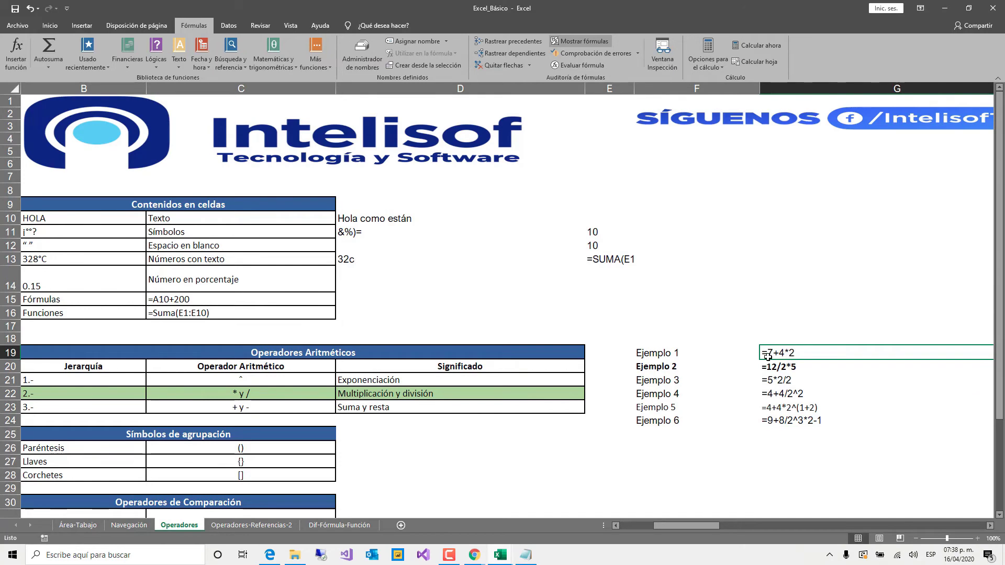
key("Right")
key("Left")
key("Left")
key("Down")
key("Down")
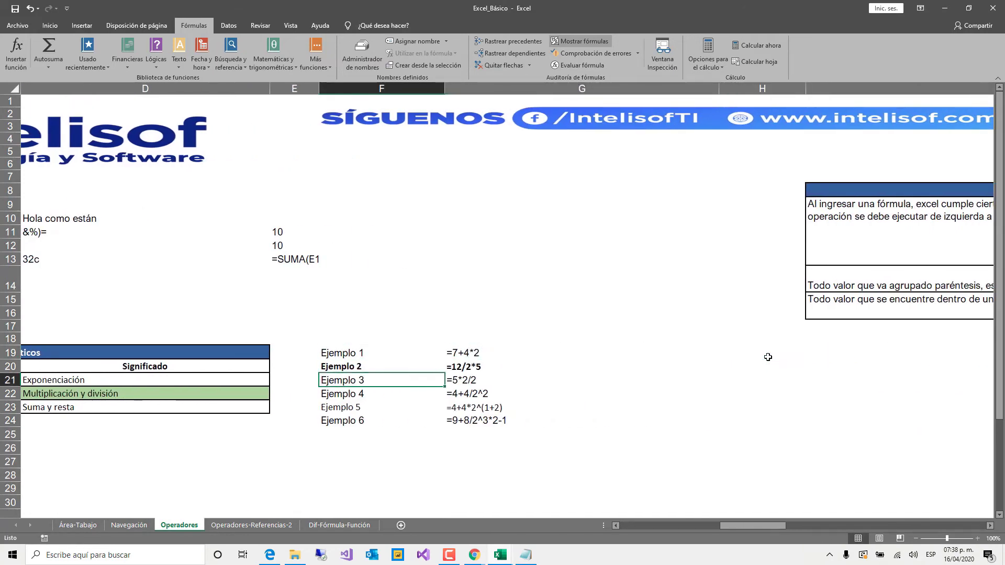
key("Right")
key("Down")
key("Down")
key("Down")
key("Right")
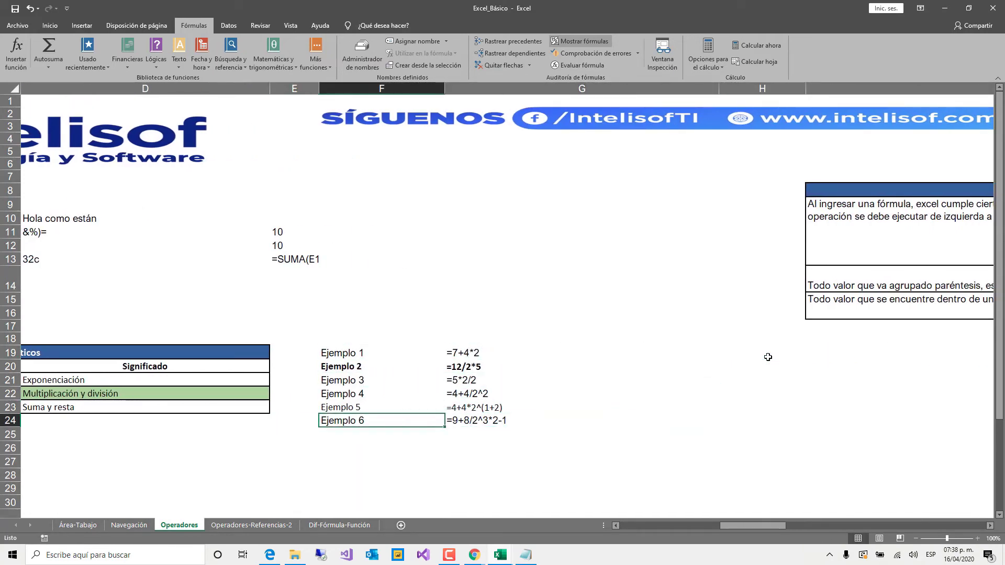
left_click(498, 393)
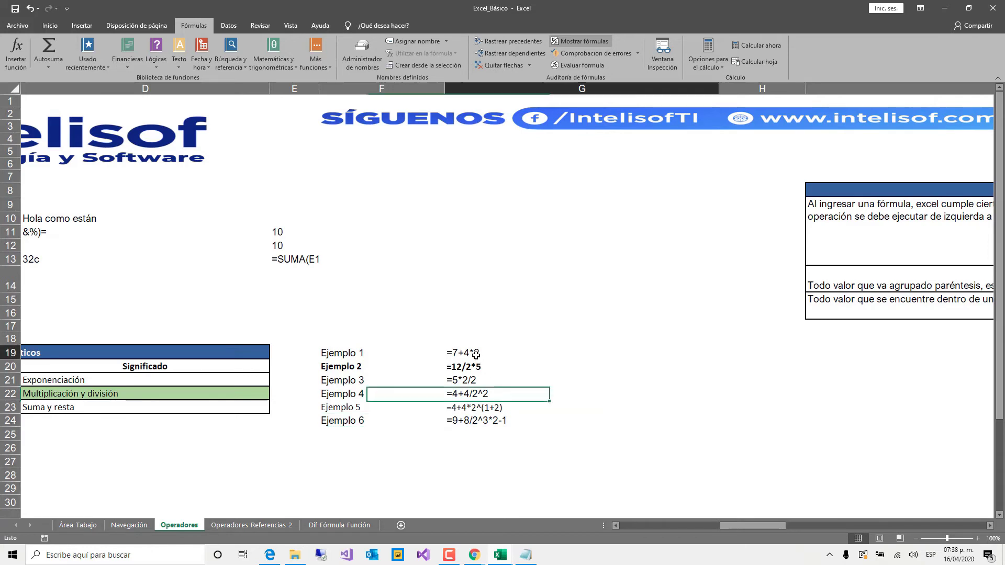
left_click_drag(497, 353, 497, 421)
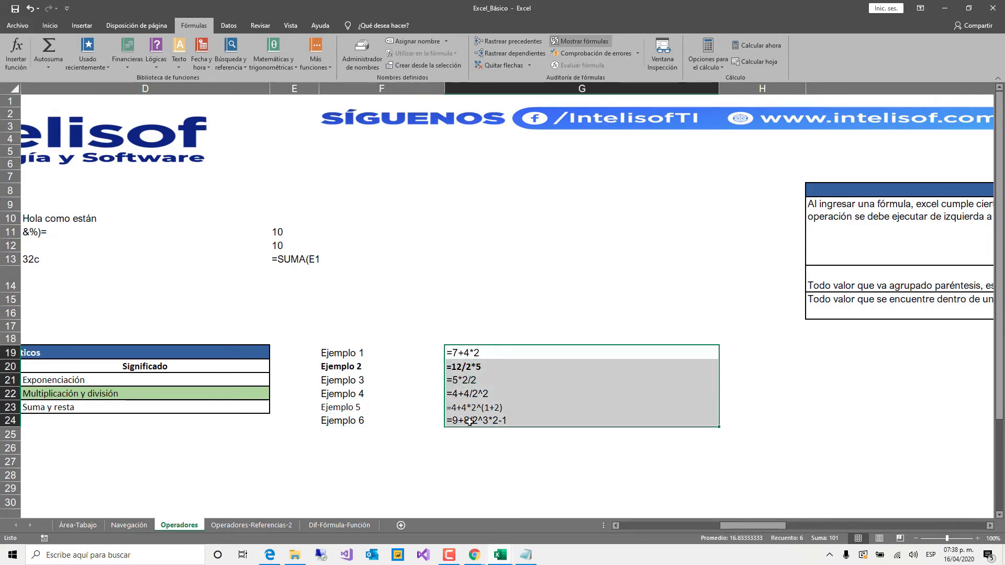
Turn off the formula display and look through the example results in column G, stopping at G22
left_click(577, 41)
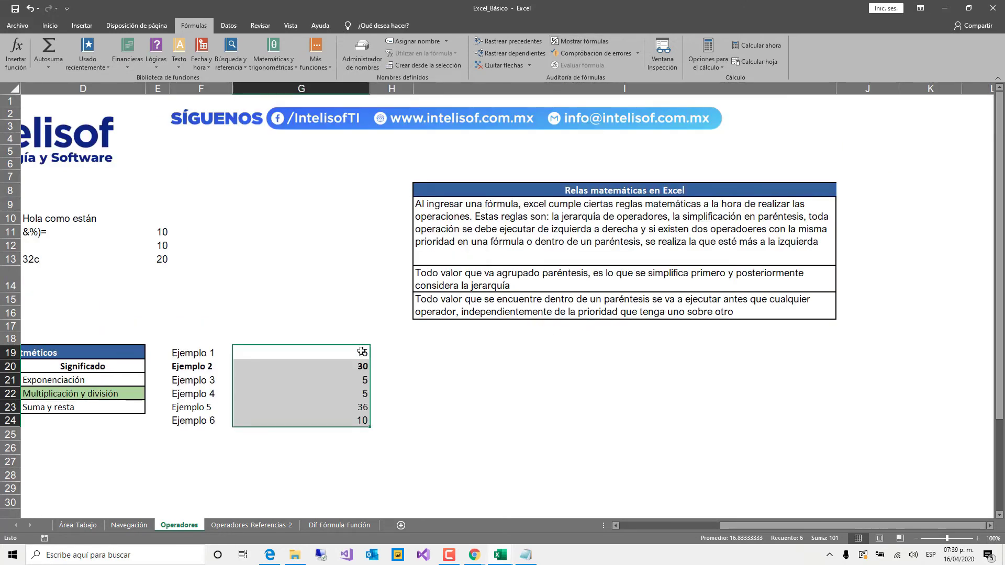
left_click(361, 351)
scroll(587, 298, "left", 2)
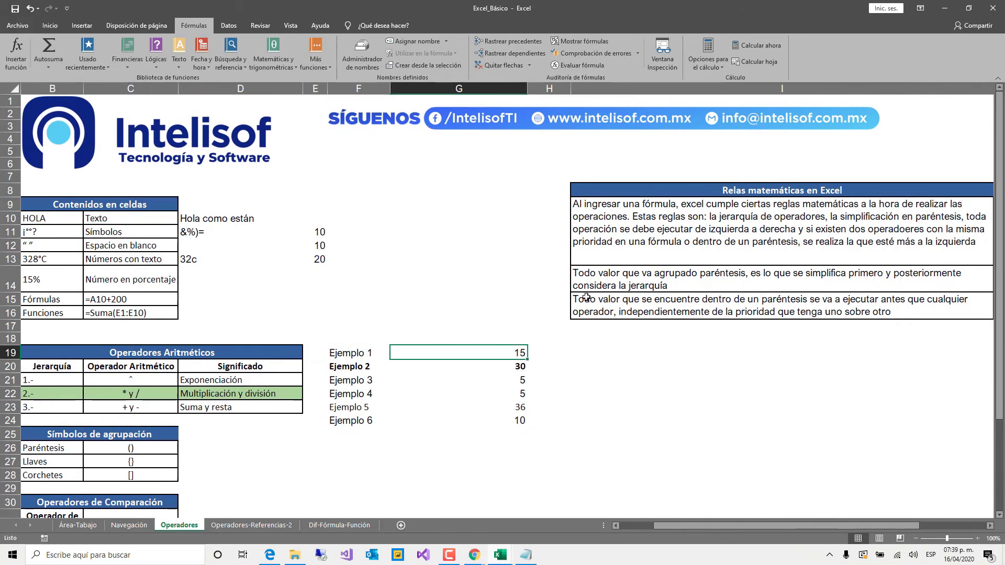
key("Down")
key("Down")
key("Down")
key("Down")
key("Down")
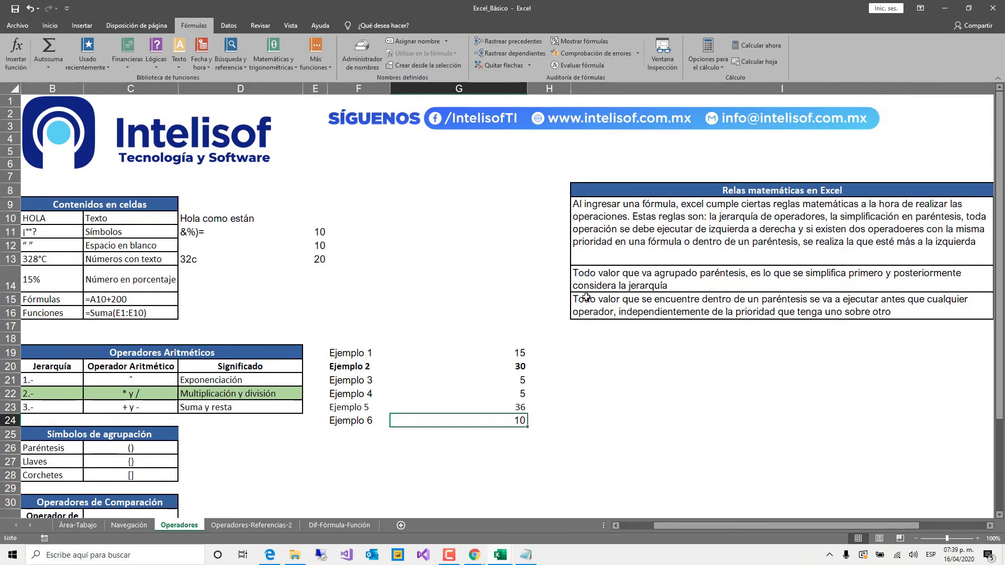
key("Up")
key("Up")
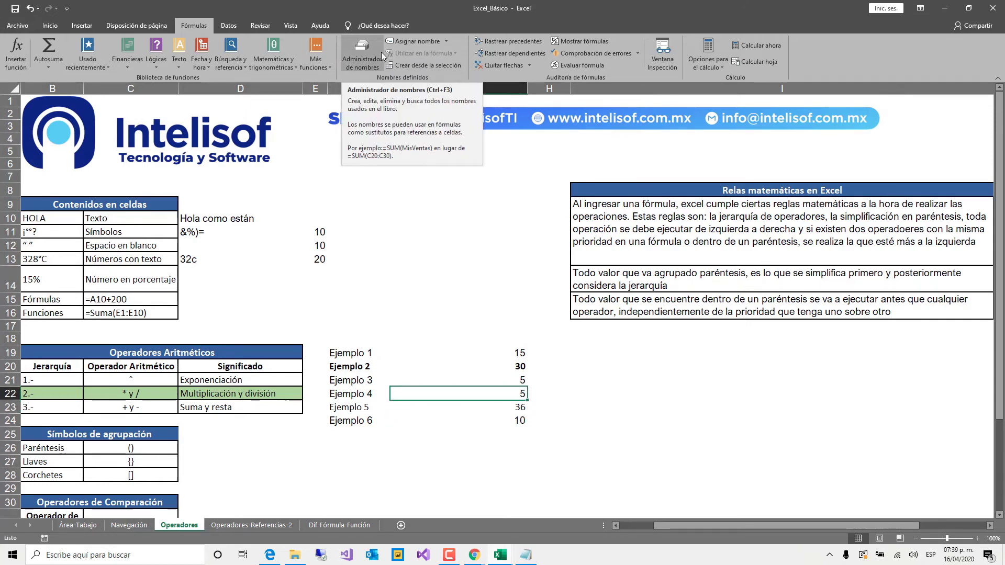
Show the gridlines and the formula bar
left_click(290, 25)
left_click(138, 61)
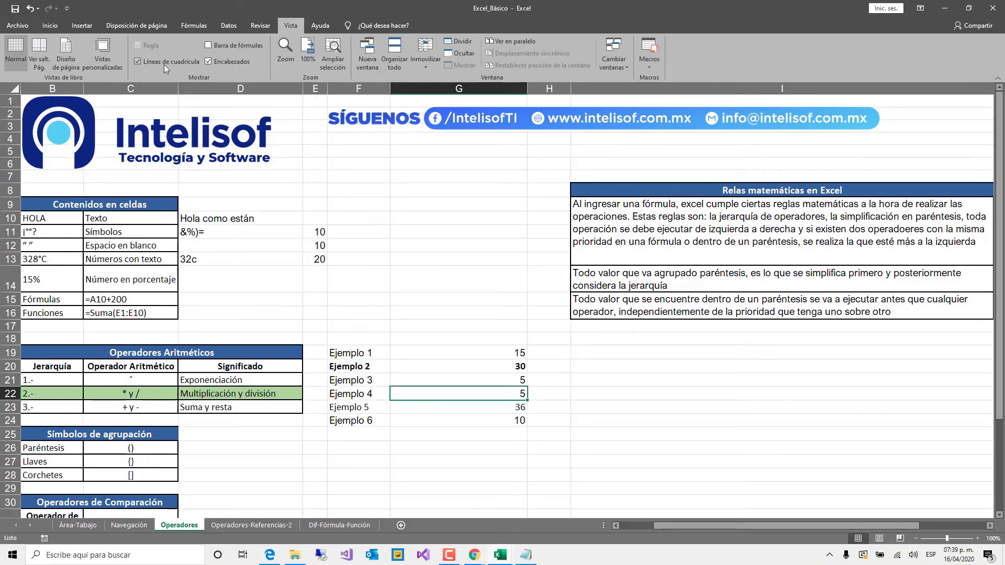
left_click(209, 45)
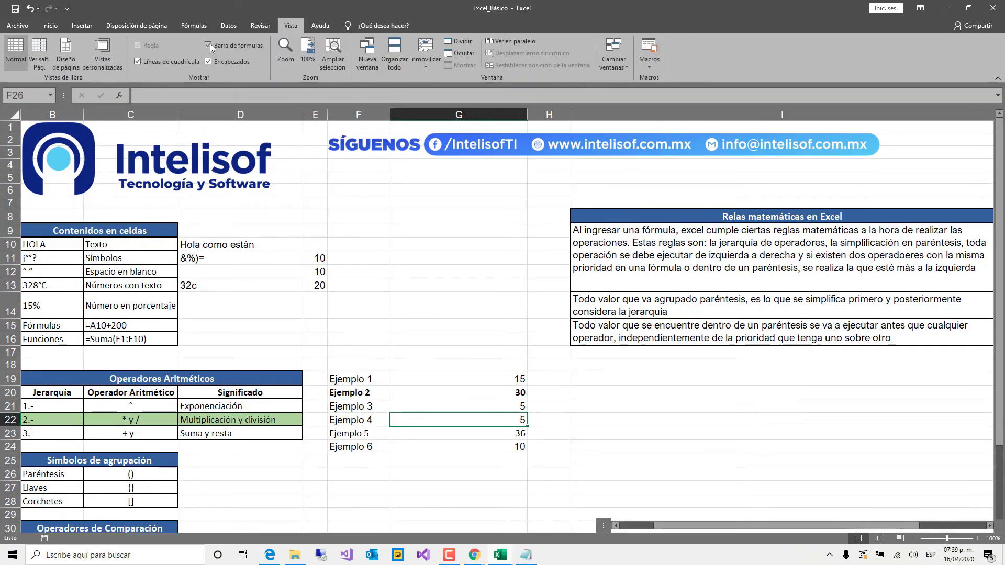
Go through the example results in G19:G24 and read the formula behind each one
left_click(515, 442)
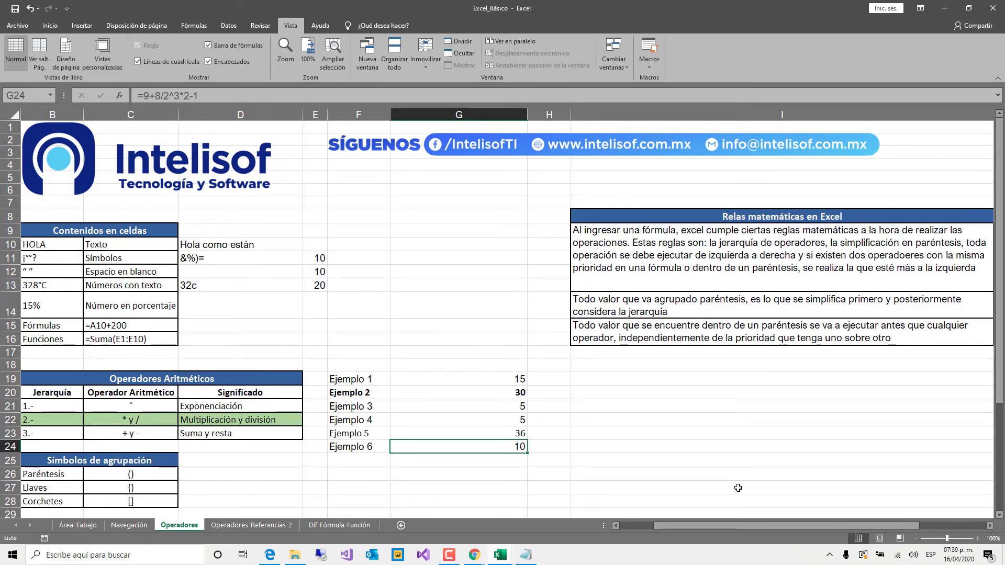
key("Up")
key("Up")
key("Up")
key("Up")
key("Up")
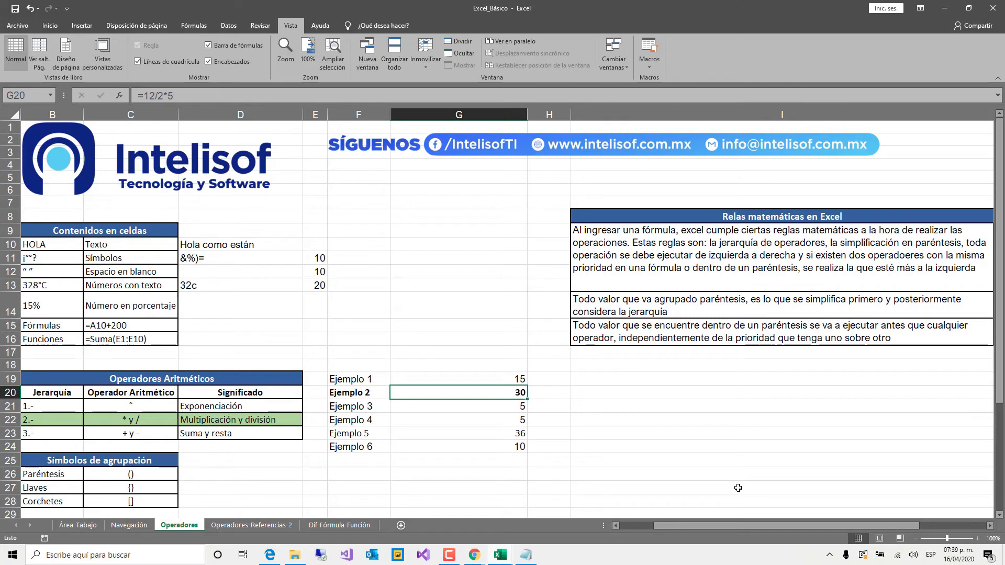
key("Down")
key("Down")
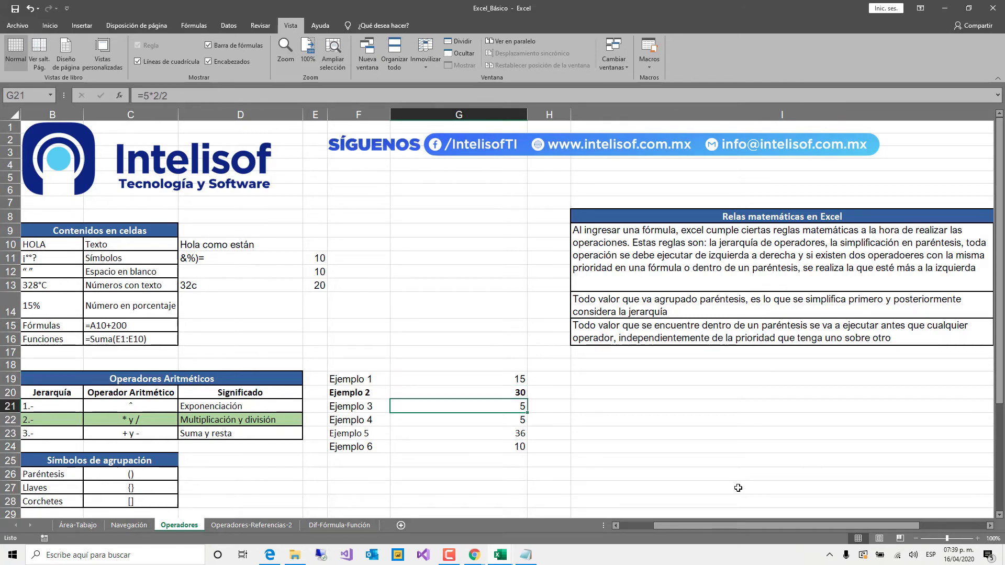
key("Down")
key("Down")
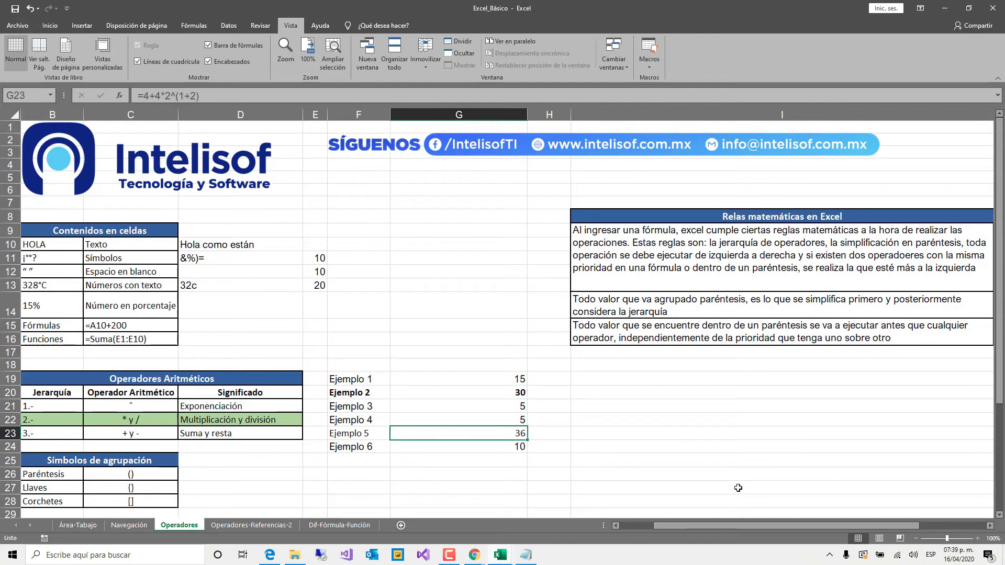
key("Down")
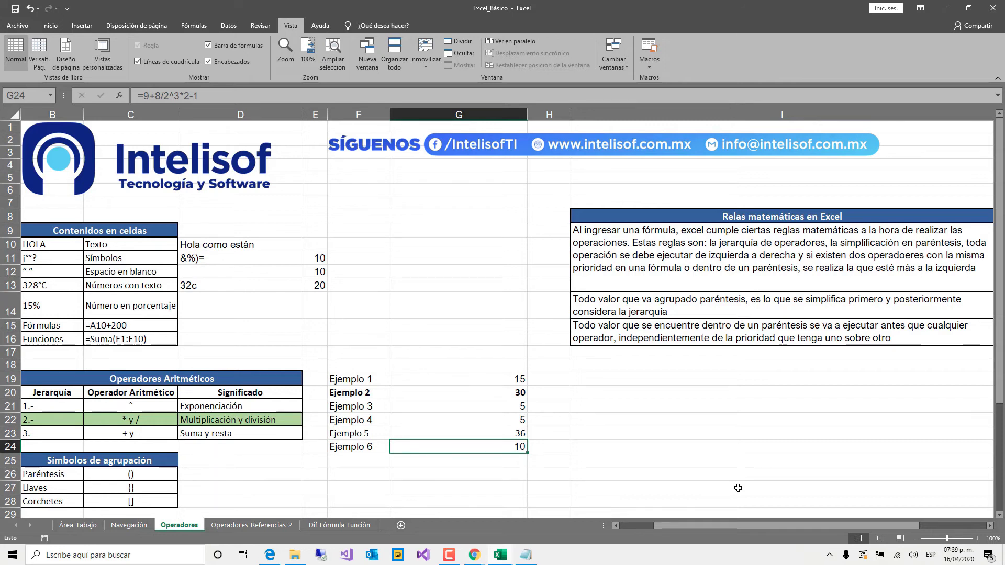
Open the formulas of Ejemplo 1 to Ejemplo 5 in G19:G23 one after another inside their cells, leaving each as it is
key("Up")
key("Up")
key("Up")
key("Up")
key("Up")
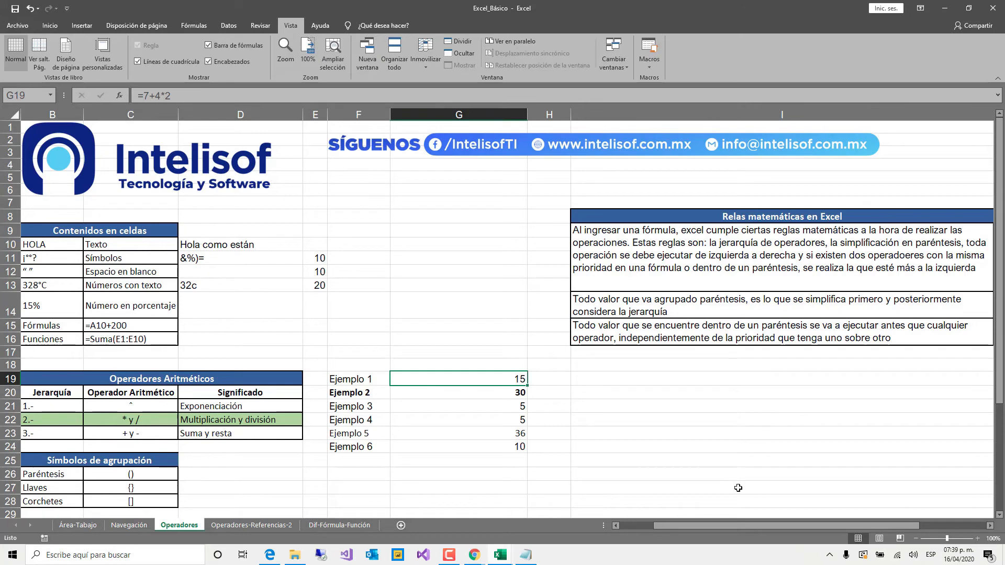
key("F2")
key("Return")
key("F2")
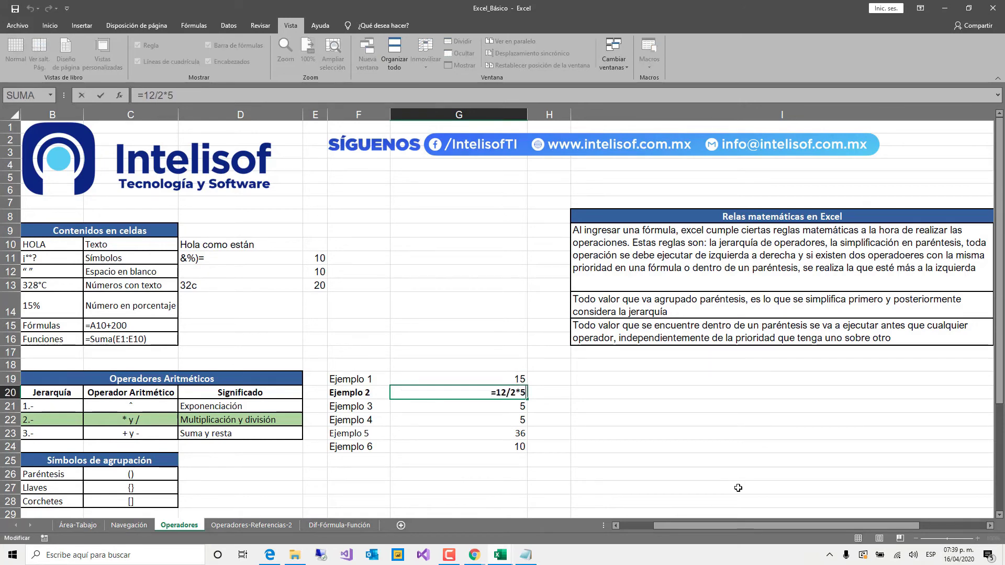
key("Return")
key("F2")
key("Return")
key("F2")
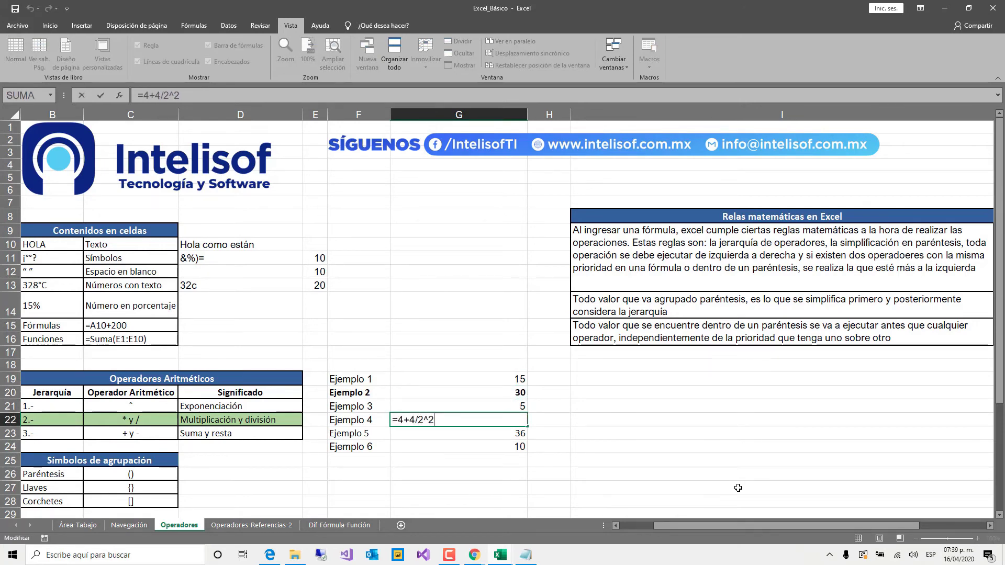
key("Return")
key("F2")
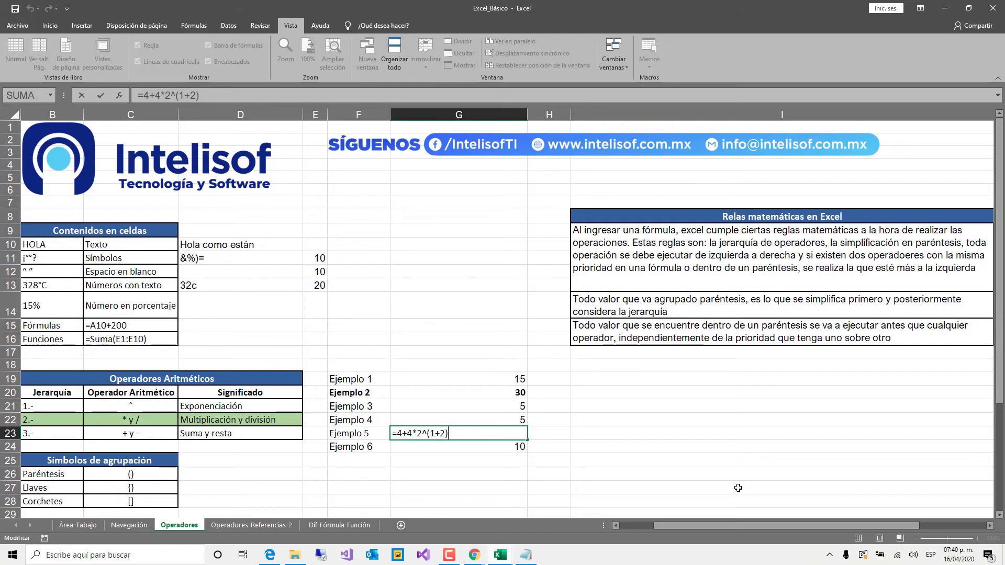
key("Return")
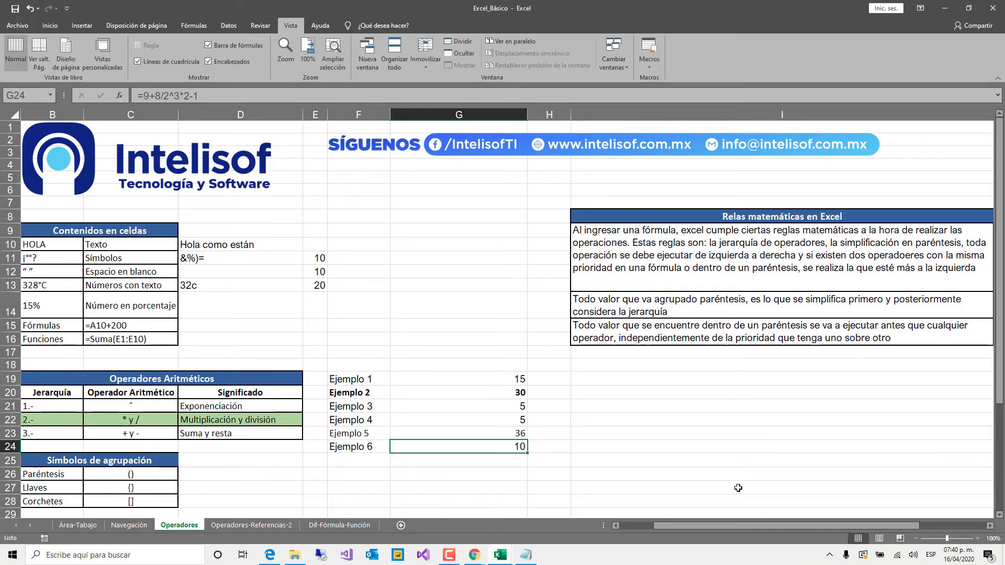
Examine the Símbolos de agrupación table, going through the parentheses, braces and brackets in B26:C28
key("Up")
key("Up")
key("Up")
key("Up")
key("Up")
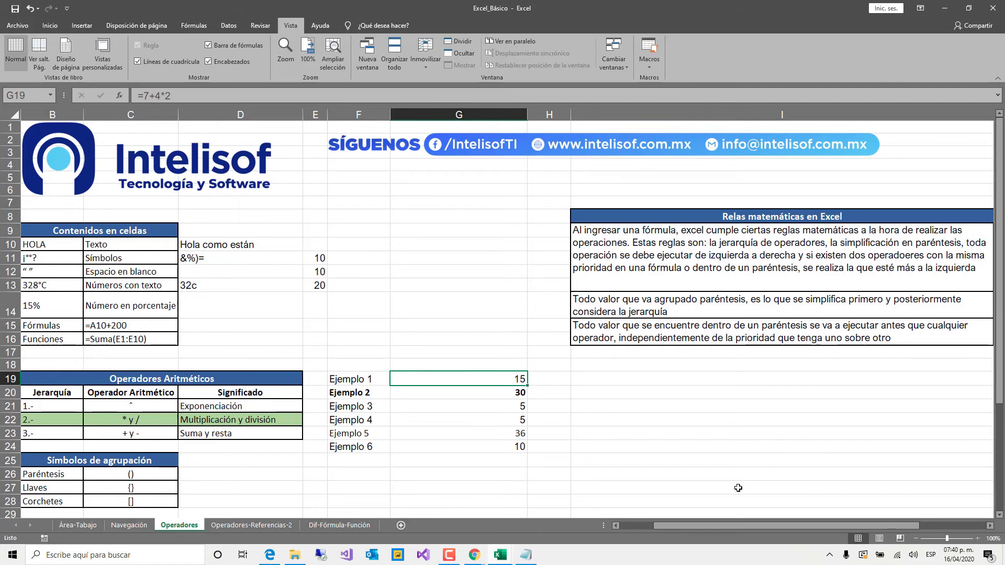
key("Left")
key("Left")
key("Left")
key("Left")
key("Left")
key("Left")
key("Down")
key("Down")
key("Down")
key("Down")
key("Down")
key("Down")
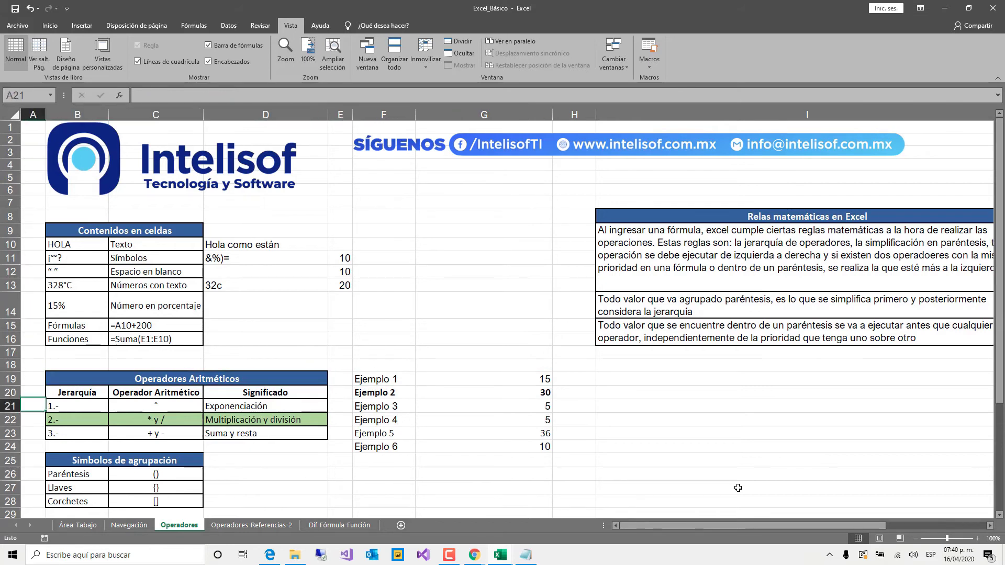
key("Right")
key("Down")
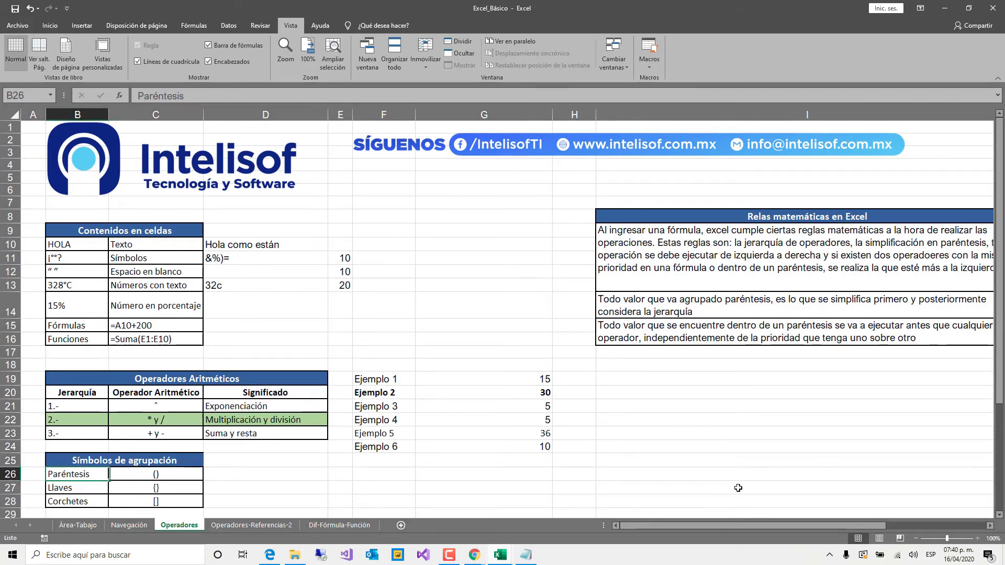
key("Right")
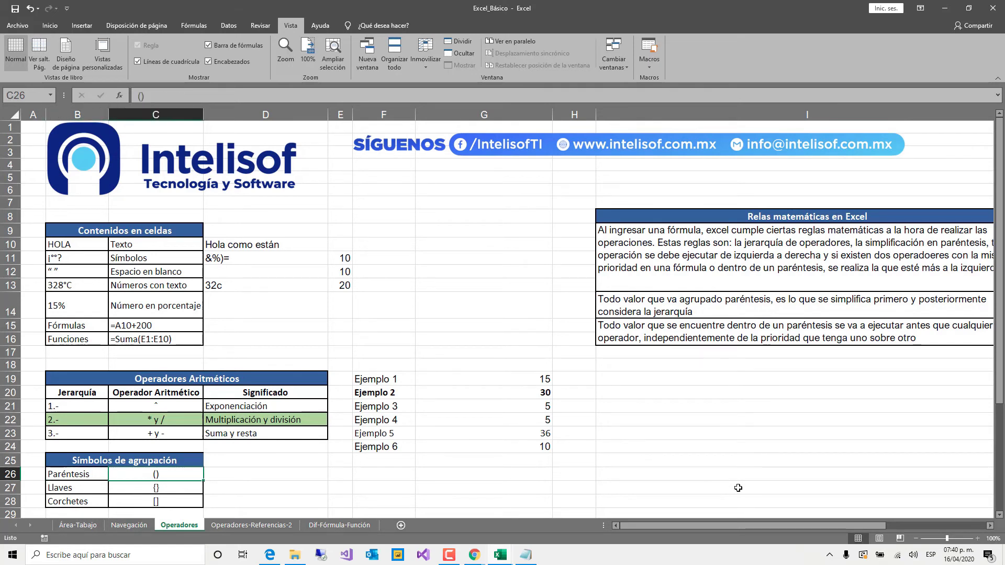
key("Down")
key("Down")
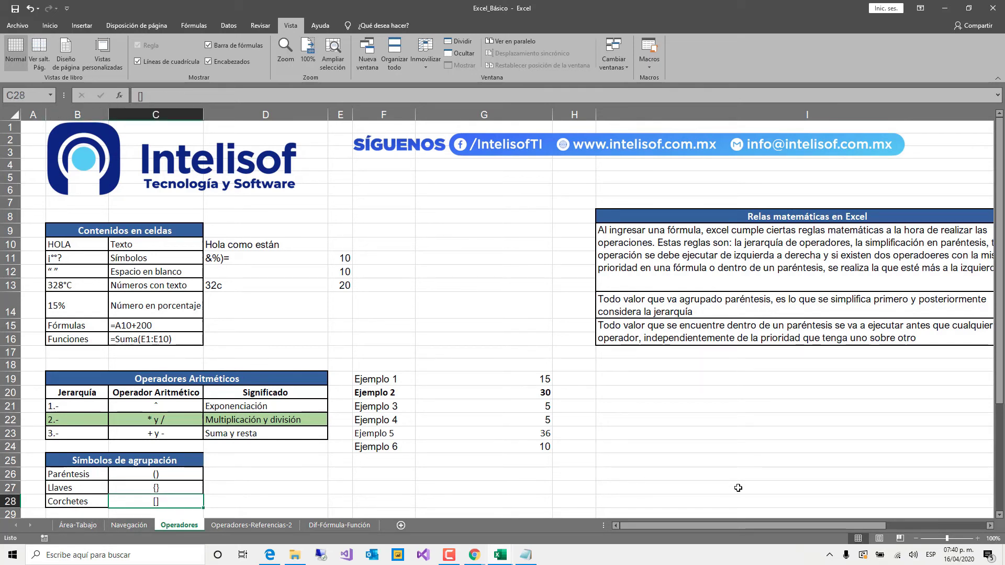
key("Up")
key("Right")
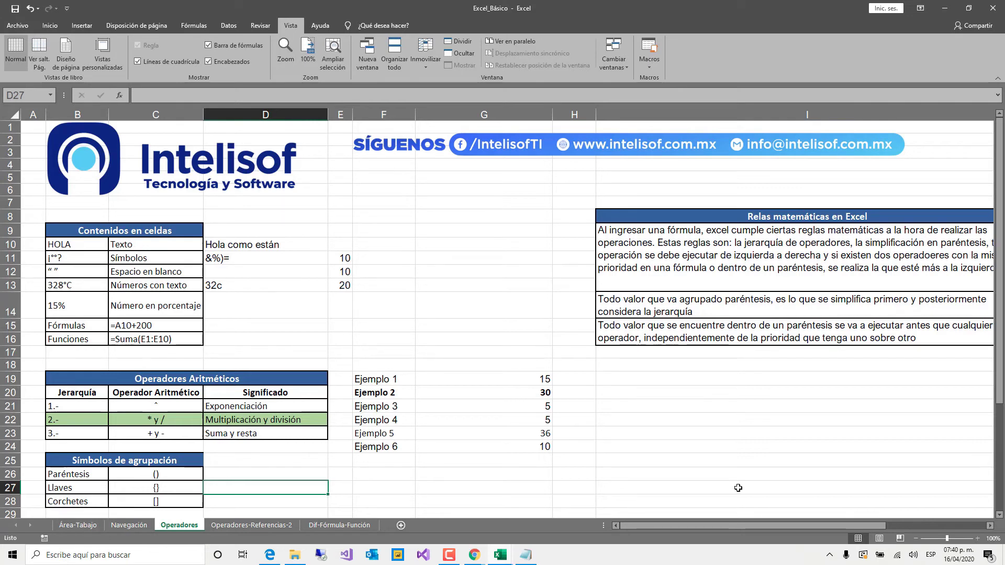
Examine the Operadores de Comparación table row by row, matching each operator with its meaning down to Diferente que
scroll(738, 488, "down", 6)
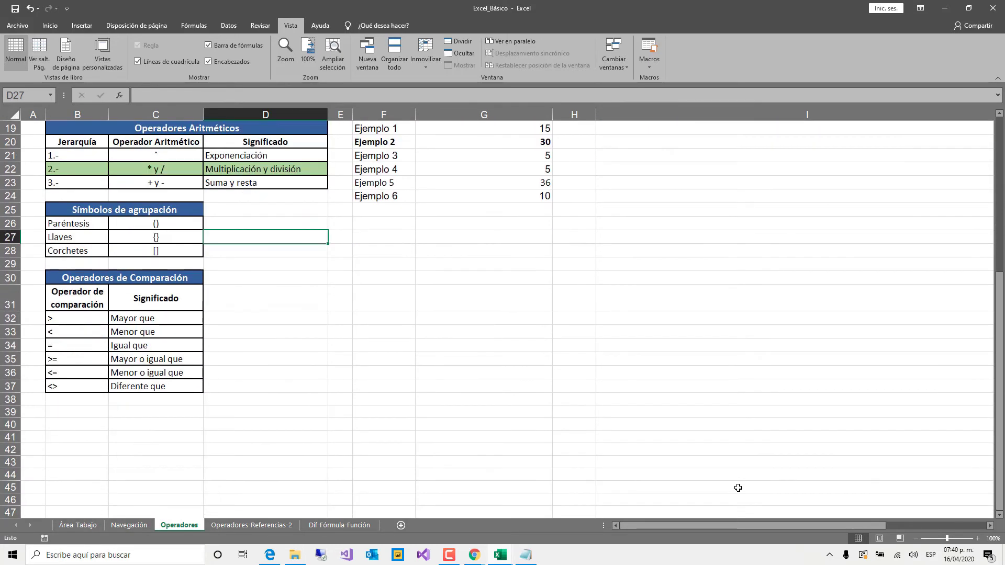
left_click(145, 278)
key("Down")
key("Down")
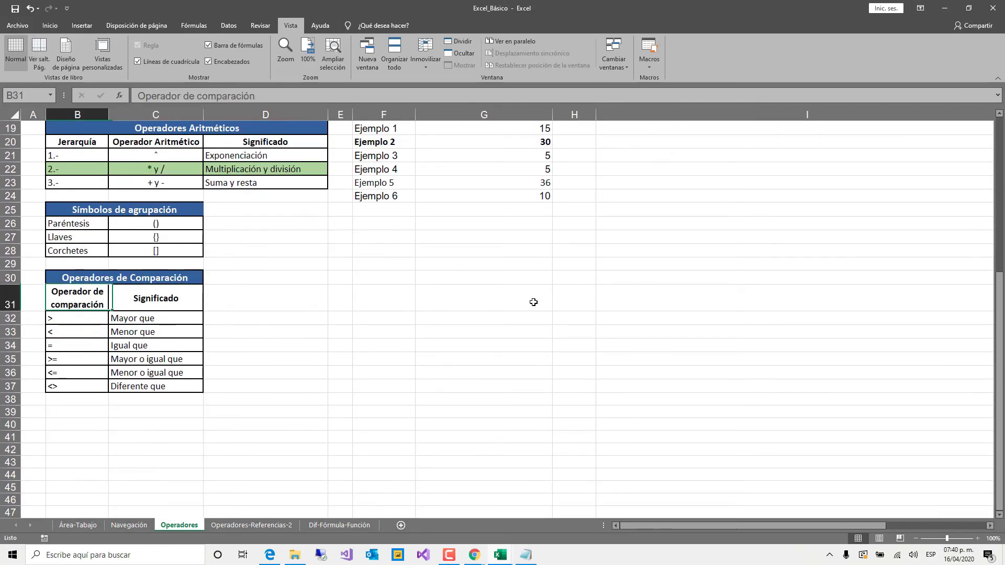
key("Down")
key("Down")
key("Down")
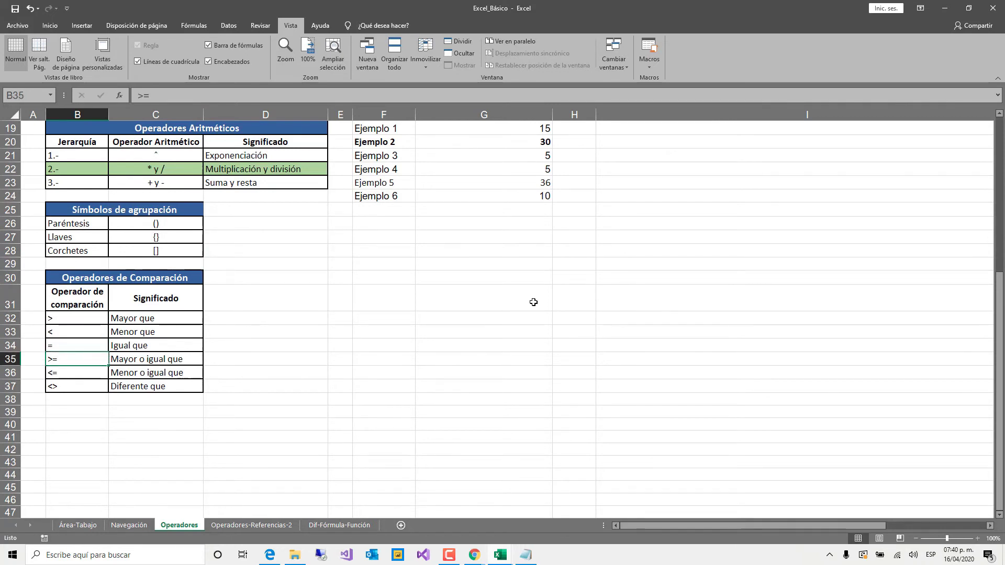
key("Up")
key("Up")
key("Up")
key("Right")
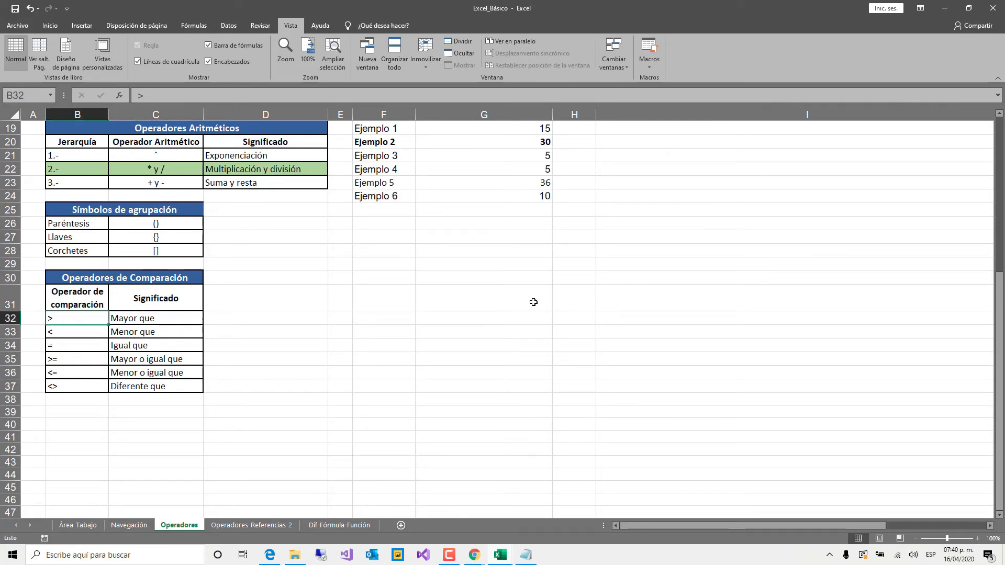
key("Down")
key("Down")
key("Right")
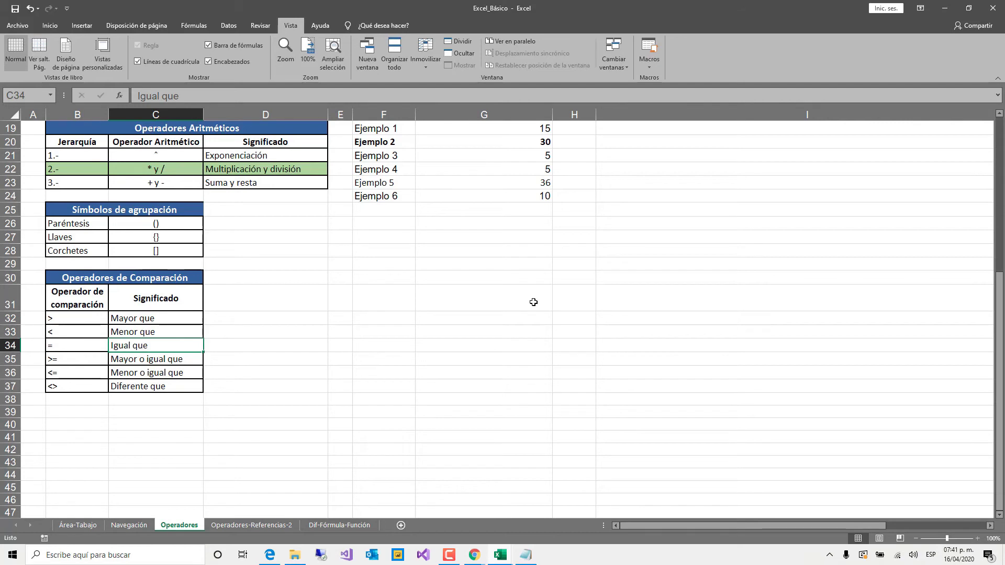
key("Left")
key("Down")
key("Right")
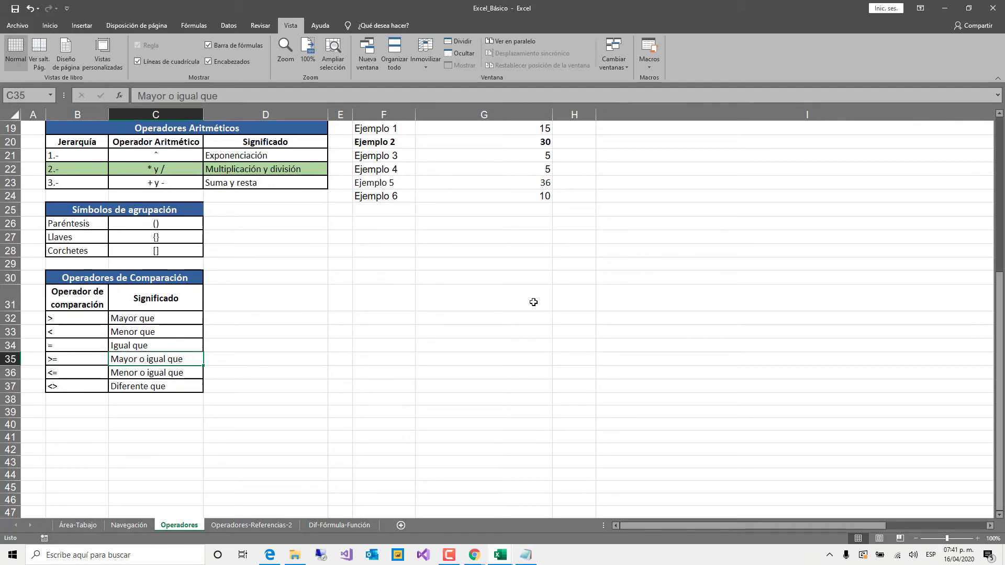
key("Left")
key("Down")
key("Right")
key("Down")
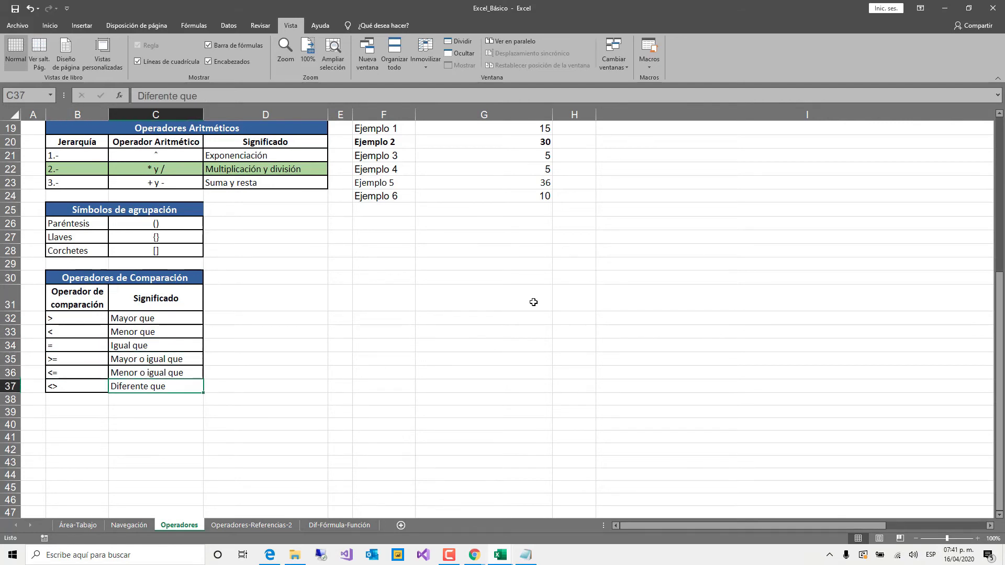
Go back up through the comparison operators' meanings to the table heading and move to the empty cell F32
key("Left")
key("Right")
key("Right")
key("Up")
key("Up")
key("Up")
key("Left")
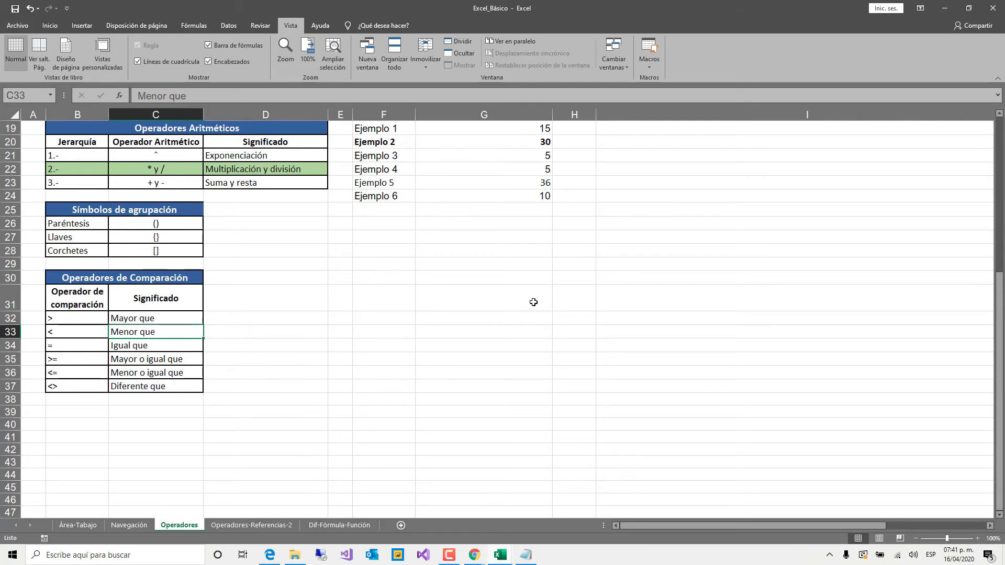
key("Up")
key("Left")
key("Right")
key("Up")
key("Up")
key("Right")
key("Right")
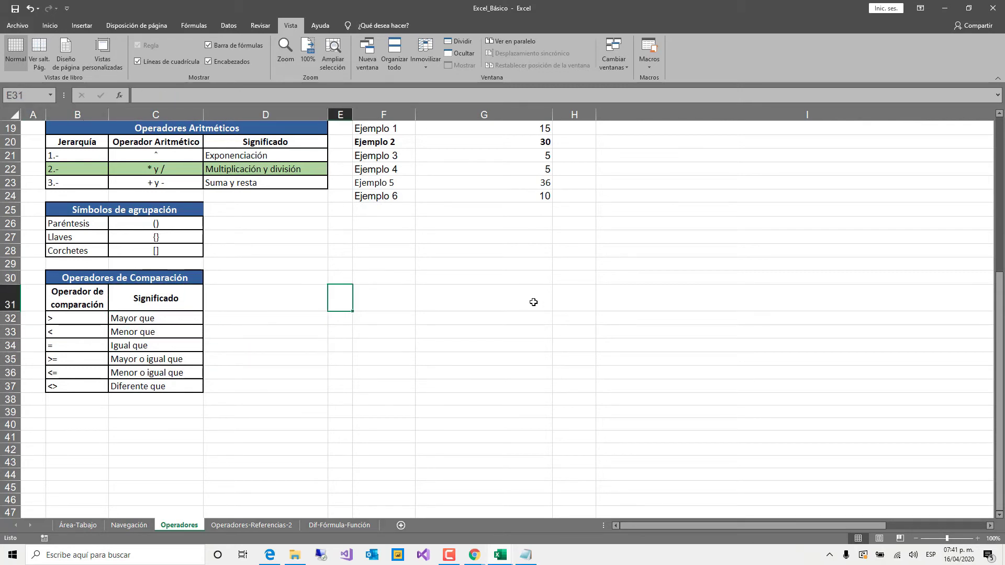
key("Down")
key("Right")
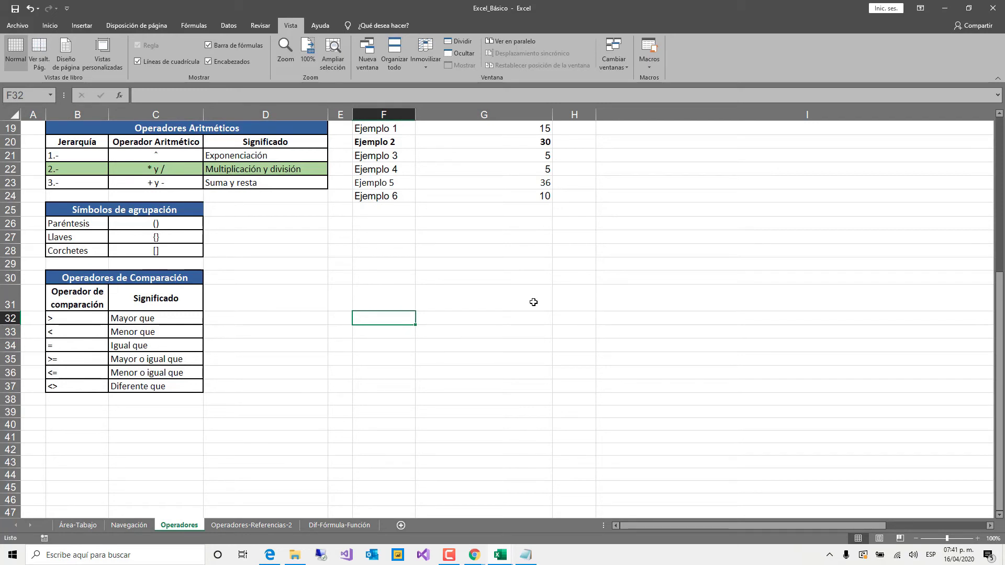
Review the > operator and its meaning in row 32, then return to the empty cell F32
key("Left")
key("Left")
key("Left")
key("Left")
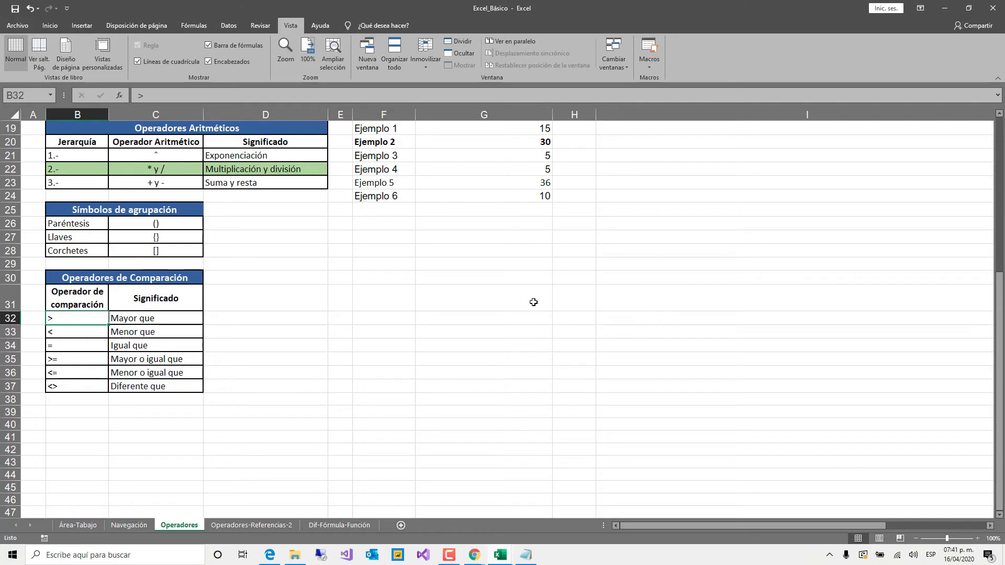
key("Right")
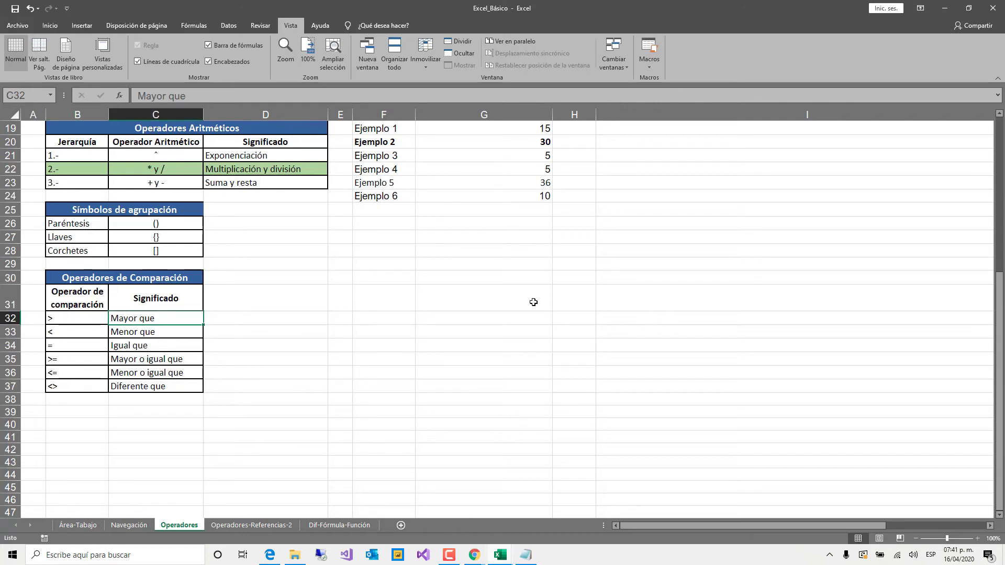
key("Right")
key("Right")
key("Right")
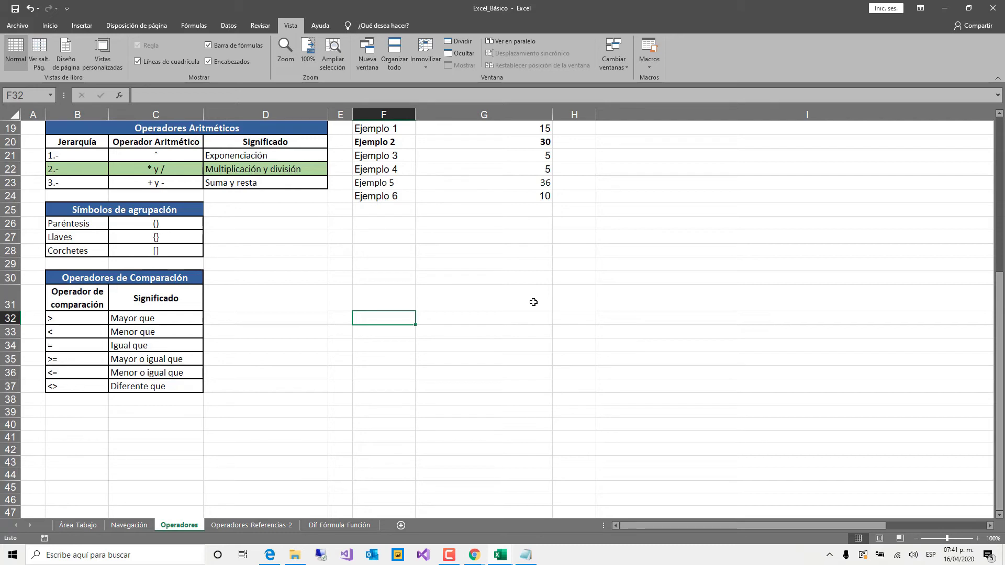
Enter the labels Num1 in E32 and Num2 in E33, and fit column E's width to its contents
key("Left")
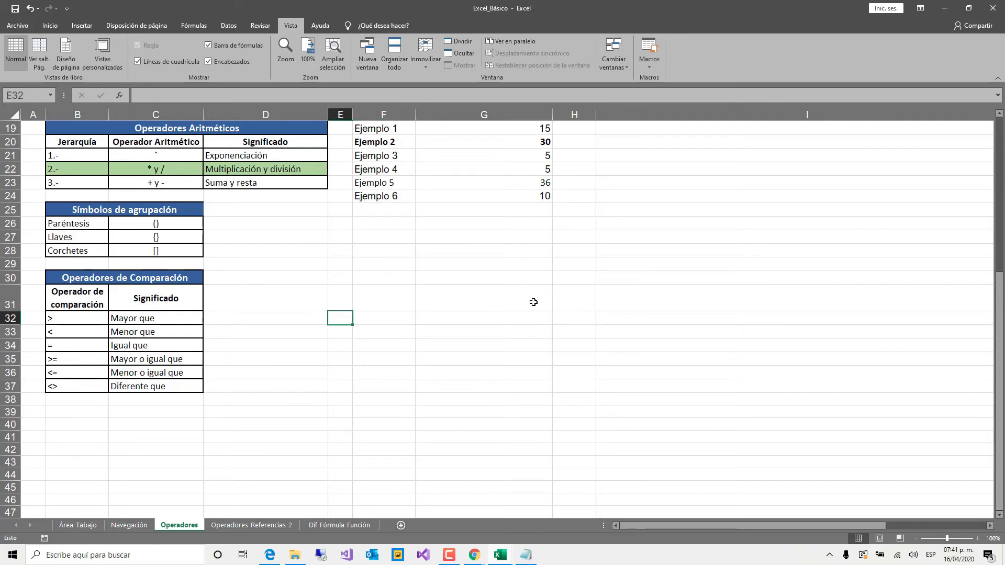
type("Num1")
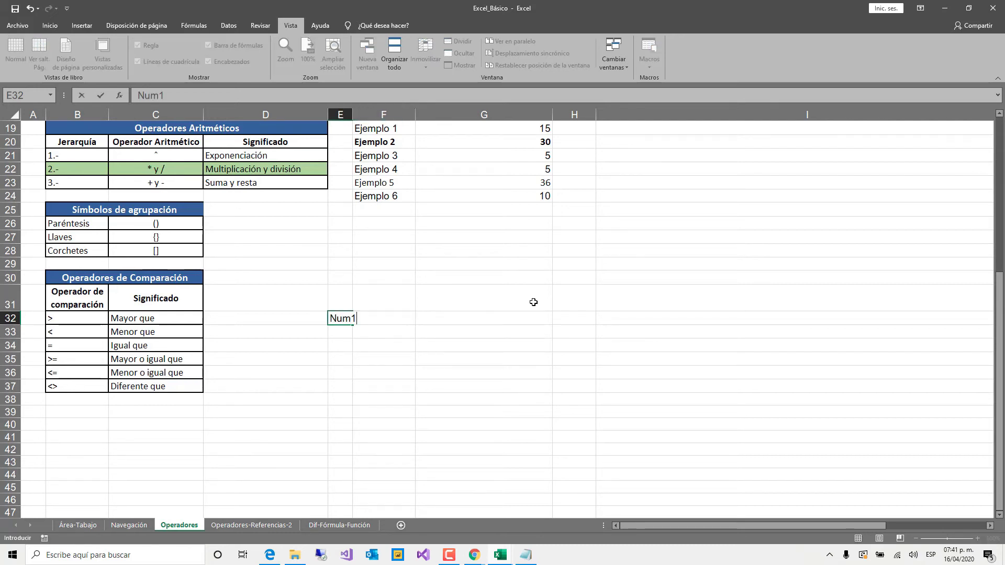
key("Return")
type("Num2")
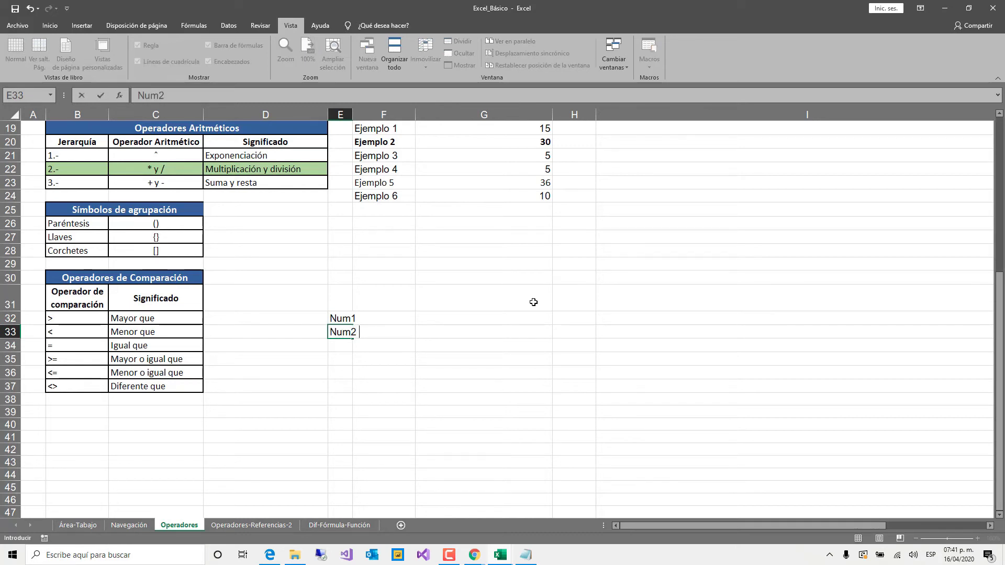
key("Right")
key("Up")
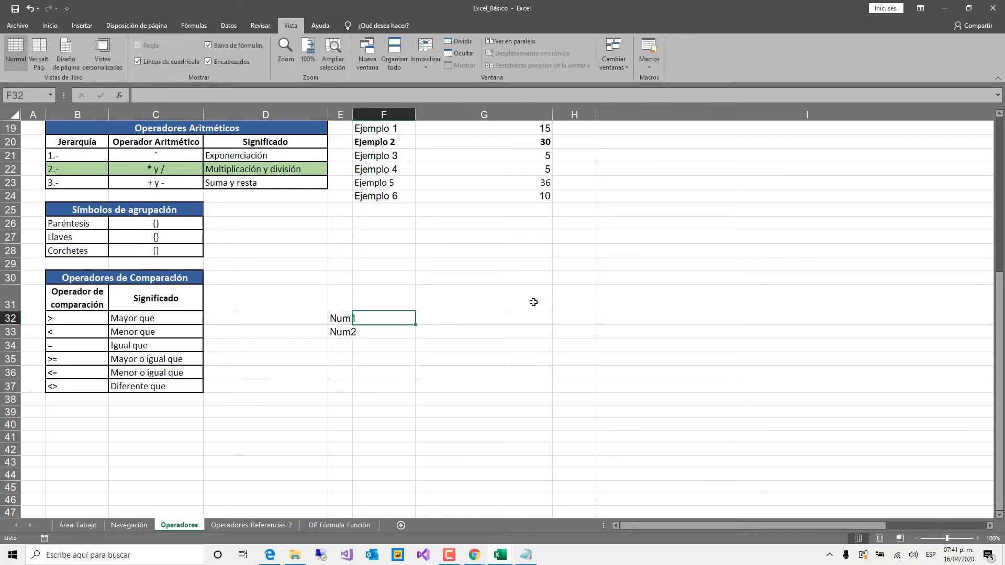
double_click(352, 111)
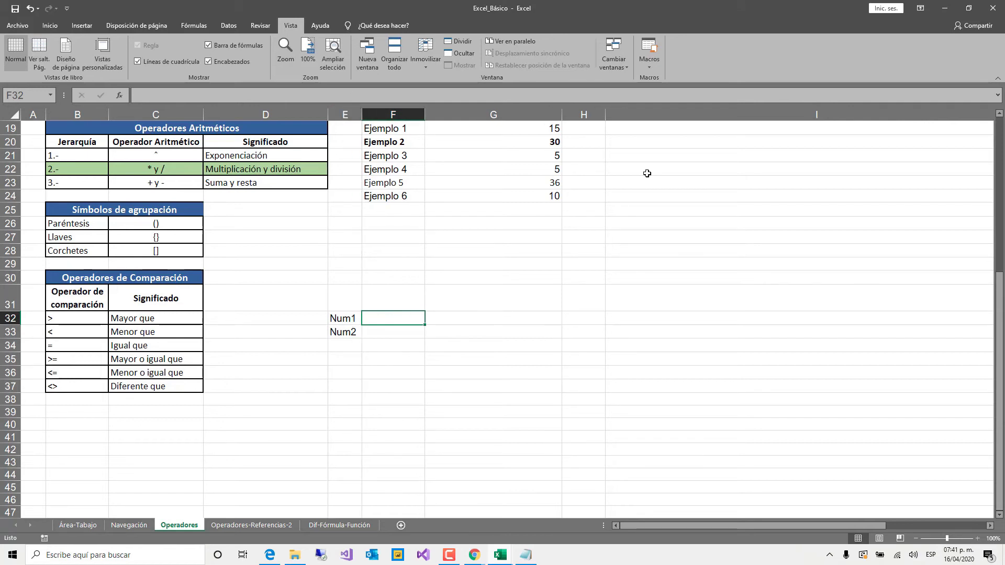
Enter 5 for Num1 in F32 and 10 for Num2 in F33
type("5")
key("Return")
type("10")
key("Up")
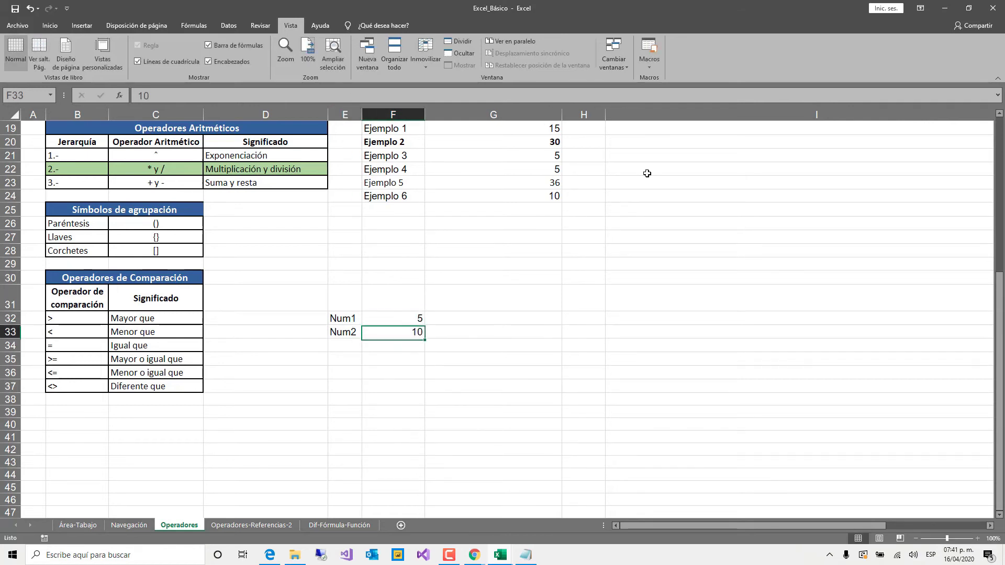
Start a SI formula in F34 with F32>F33 as its logical test, comparing Num1 with Num2
key("Right")
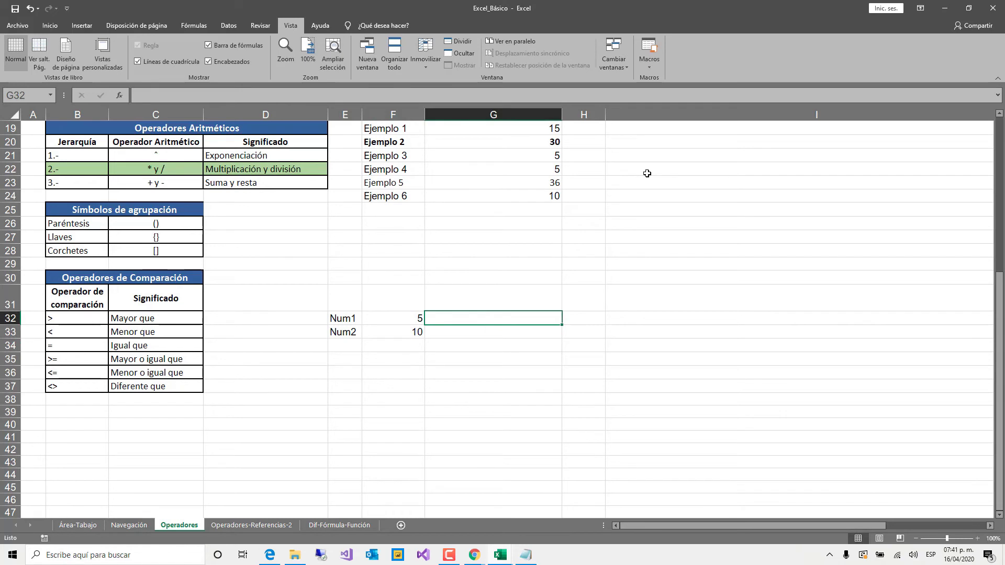
key("Down")
key("Down")
key("Left")
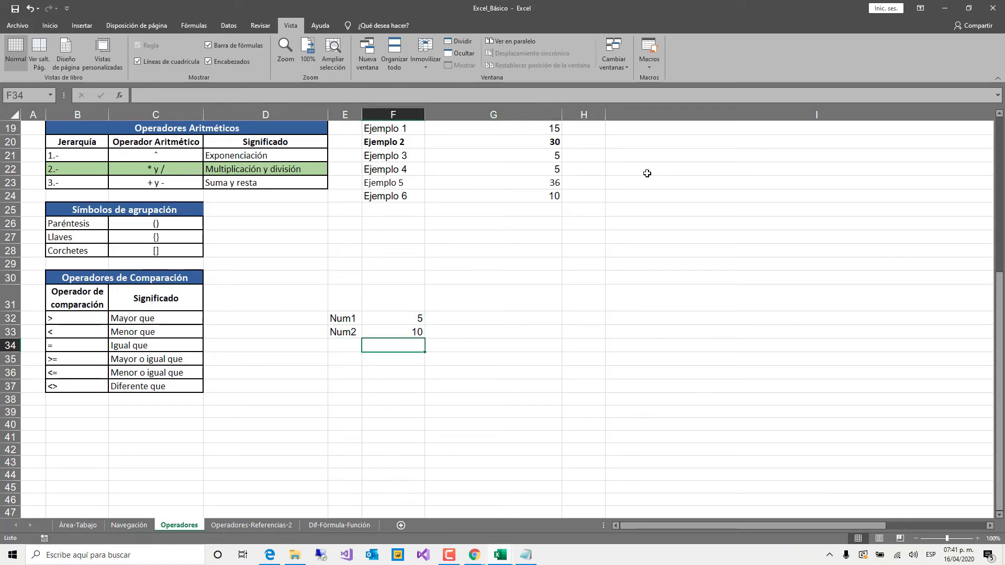
type("=si")
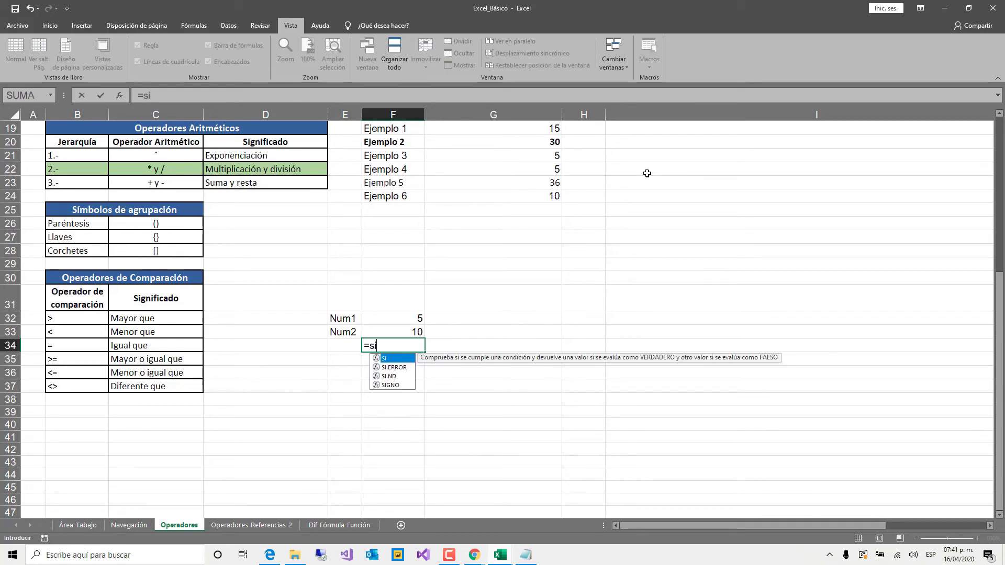
key("Tab")
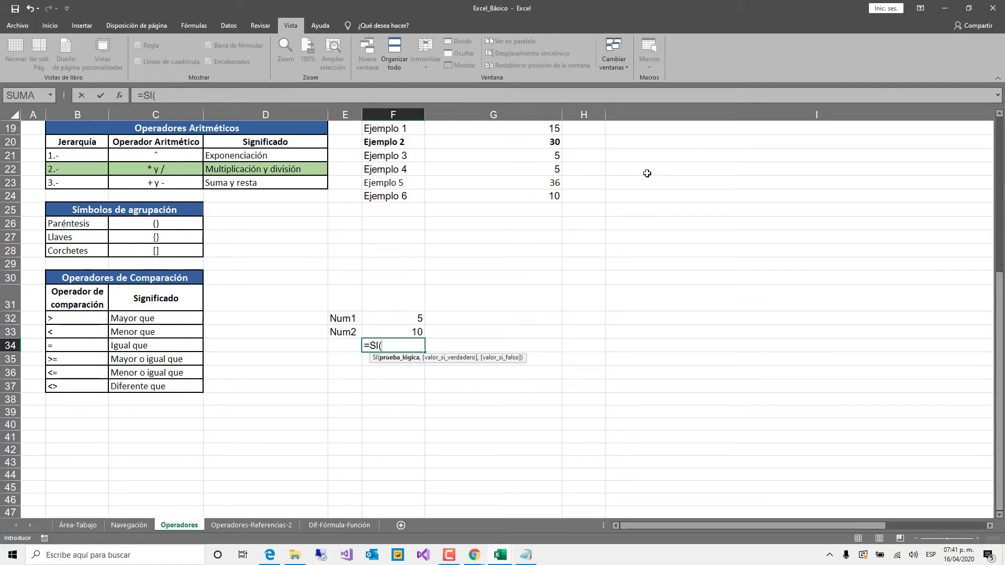
key("Up")
key("Up")
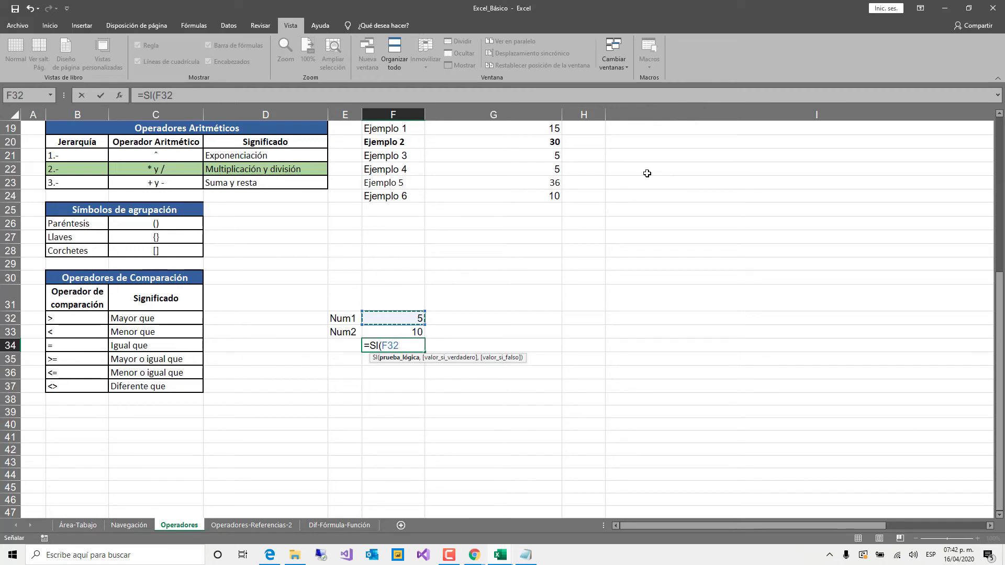
type(">")
key("Up")
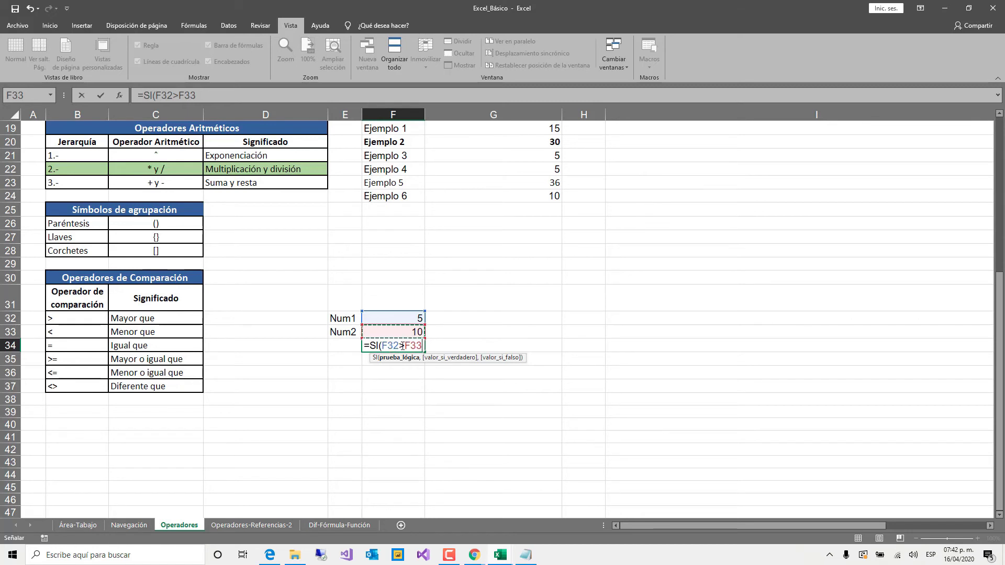
Complete the F34 formula with "Num 1 es mayor" as the true result and "Num 2 es mayor" as the false result
type(",")
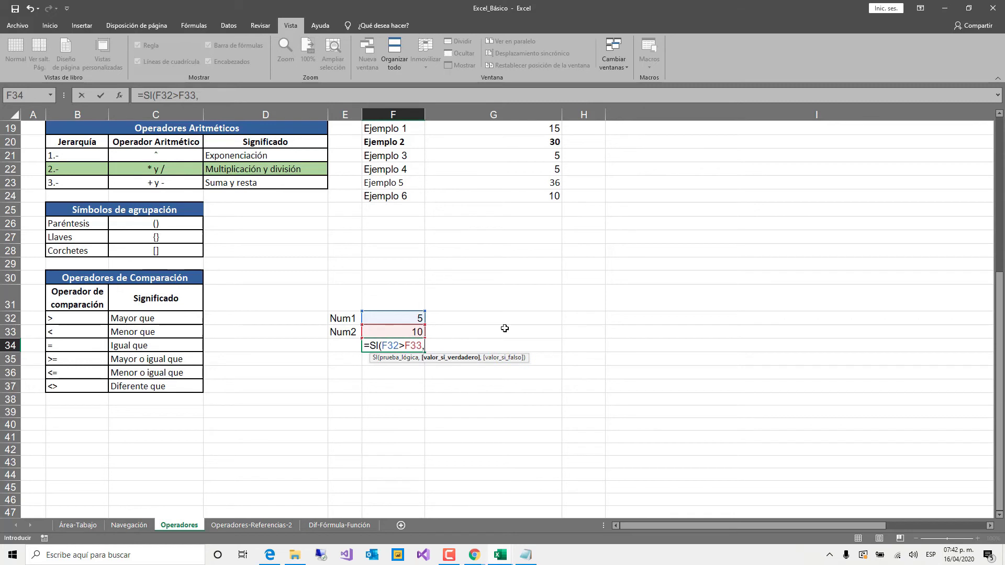
type("\"\"")
key("BackSpace")
type("Num 1 es")
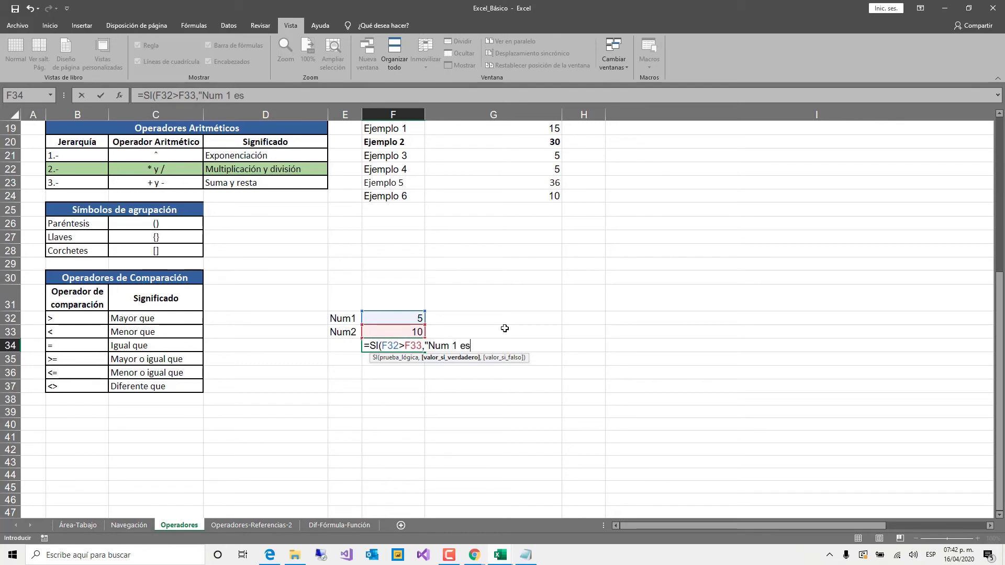
type(" mayor\",")
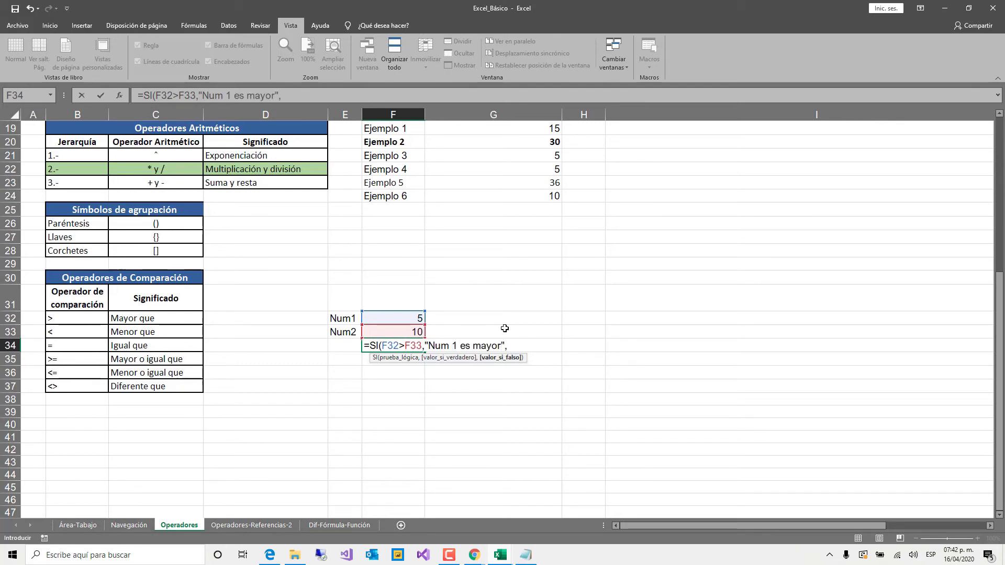
type("\"Num 2 es ")
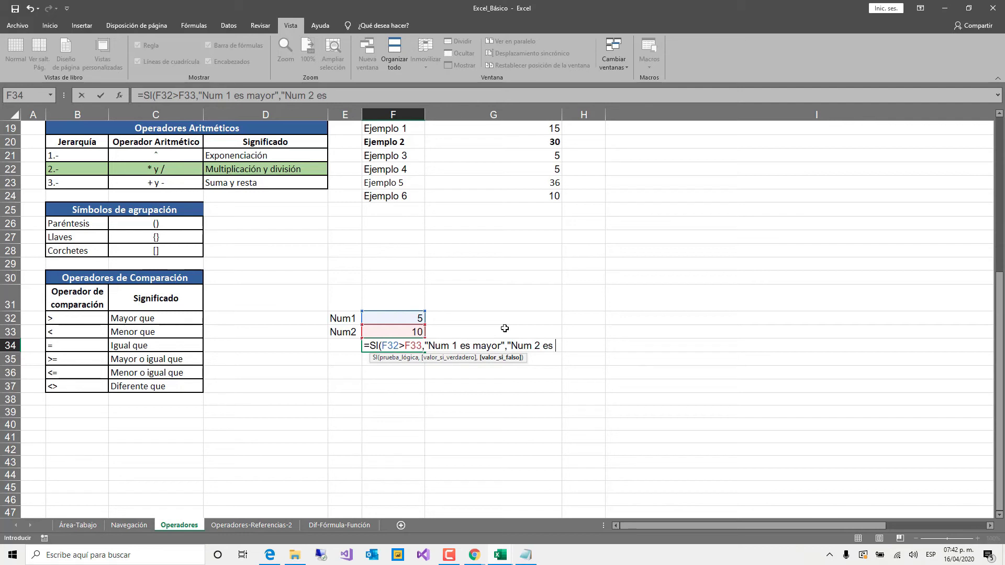
type("mayor\")")
key("ctrl+Return")
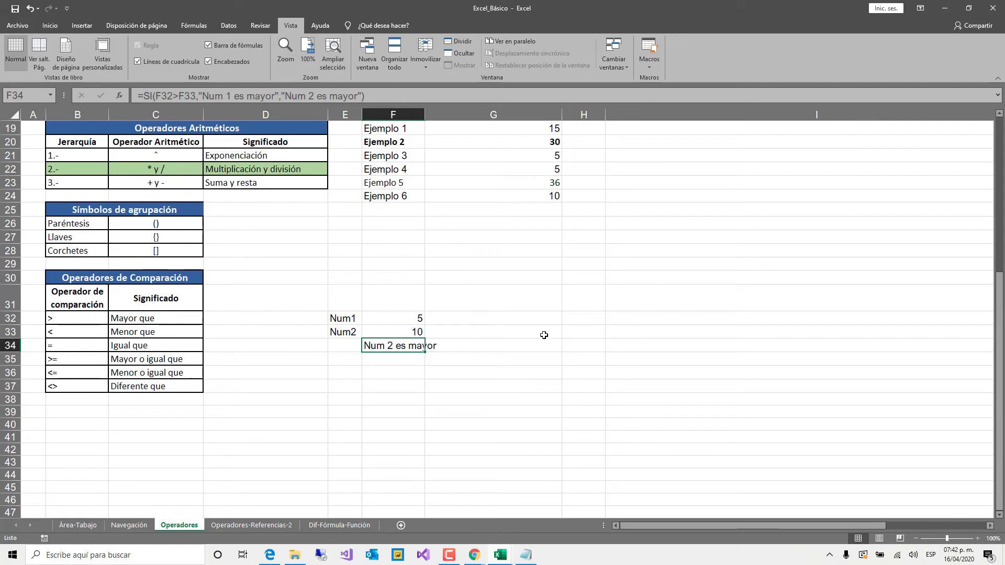
Review the two compared numbers and set Num1 in F32 to 15
key("Up")
key("Up")
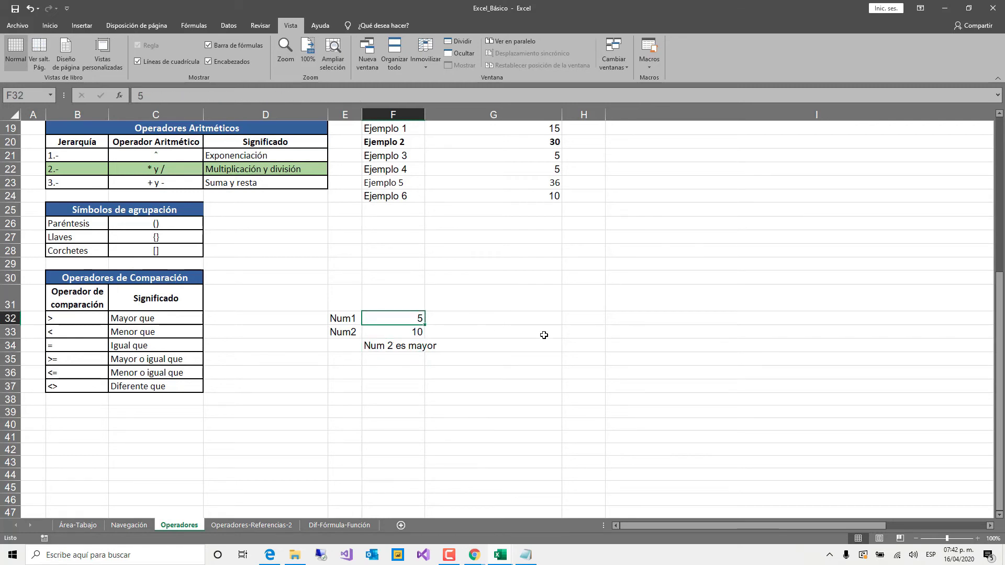
key("Down")
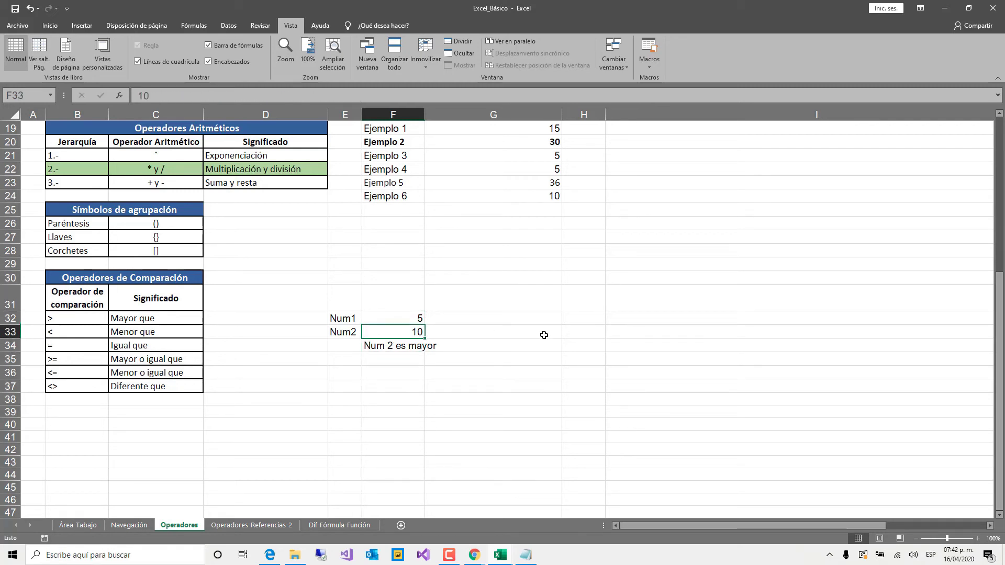
key("Up")
type("15")
key("Return")
key("Down")
key("Up")
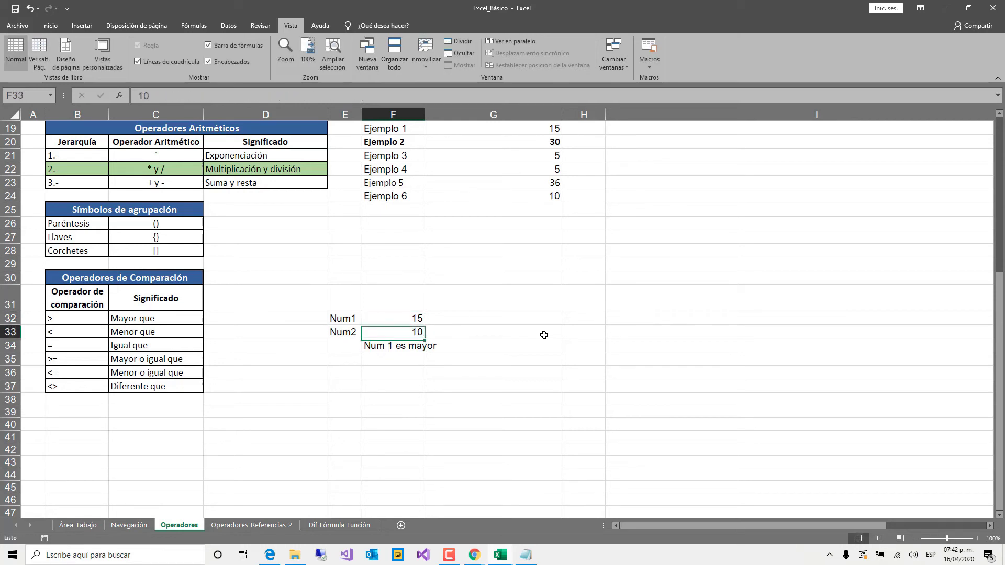
Test the greater-than formula by setting Num2 in F33 to 1, 11 and 16 in turn
type("1")
key("Return")
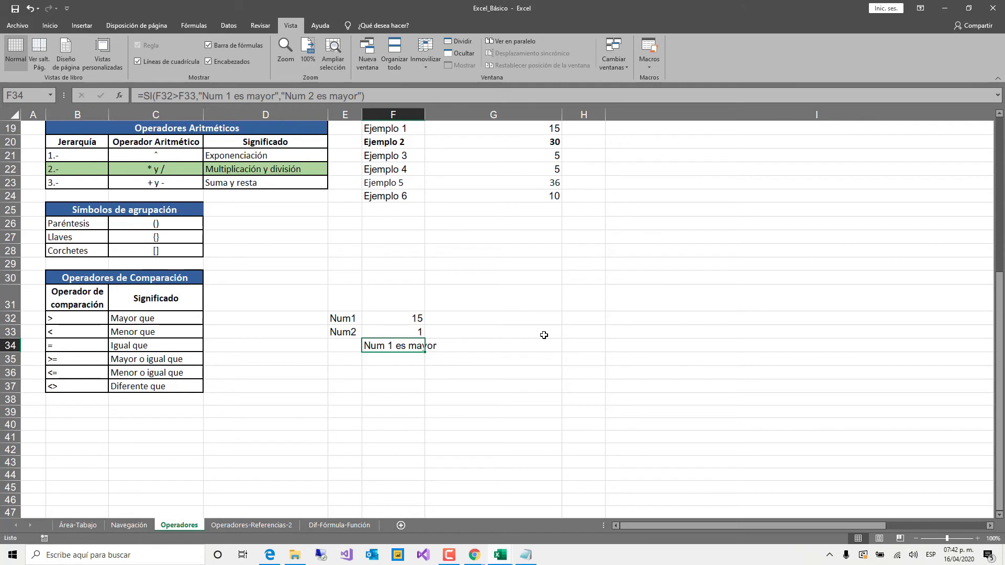
key("Up")
type("11")
key("Return")
key("Up")
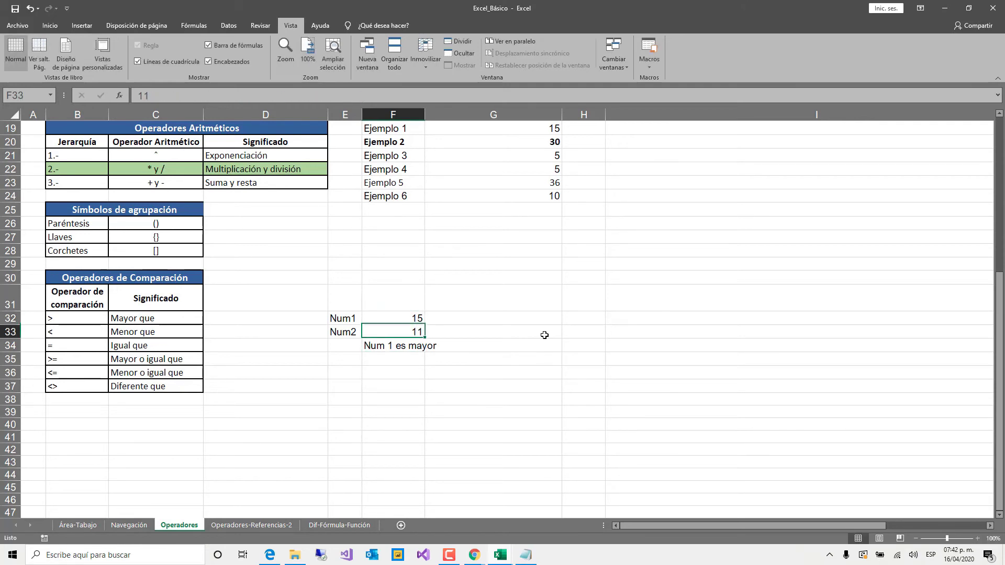
type("16")
key("Return")
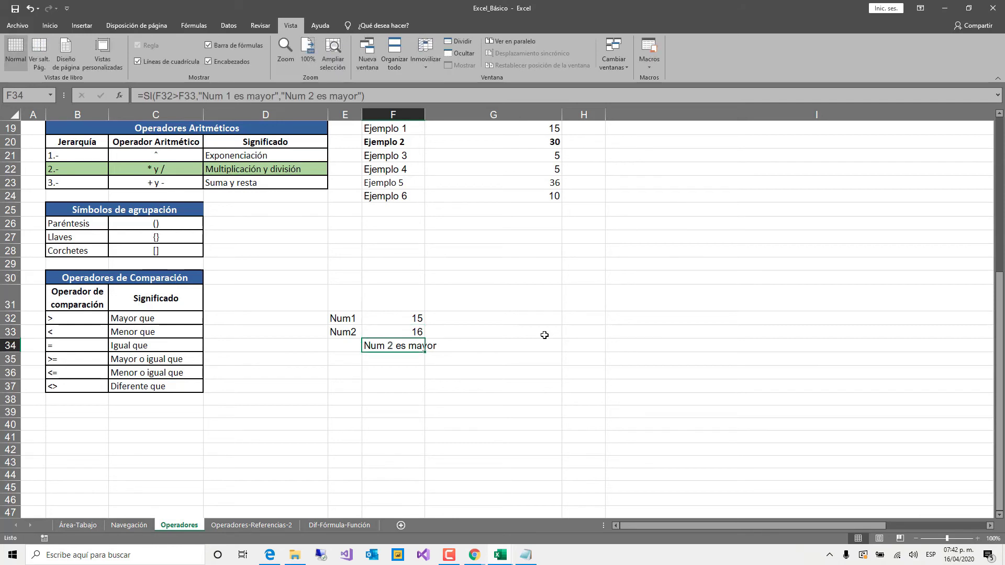
key("Up")
key("Return")
key("Up")
key("Up")
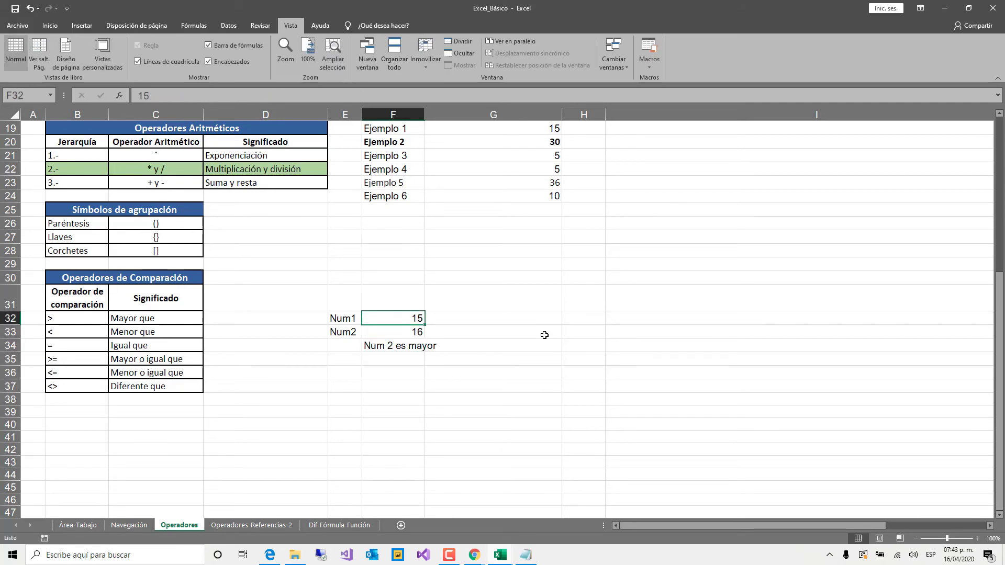
Edit the SI formula in F34 so its logical test uses the less-than operator, F32<F33
key("Down")
key("Down")
key("F2")
key("Left")
key("Left")
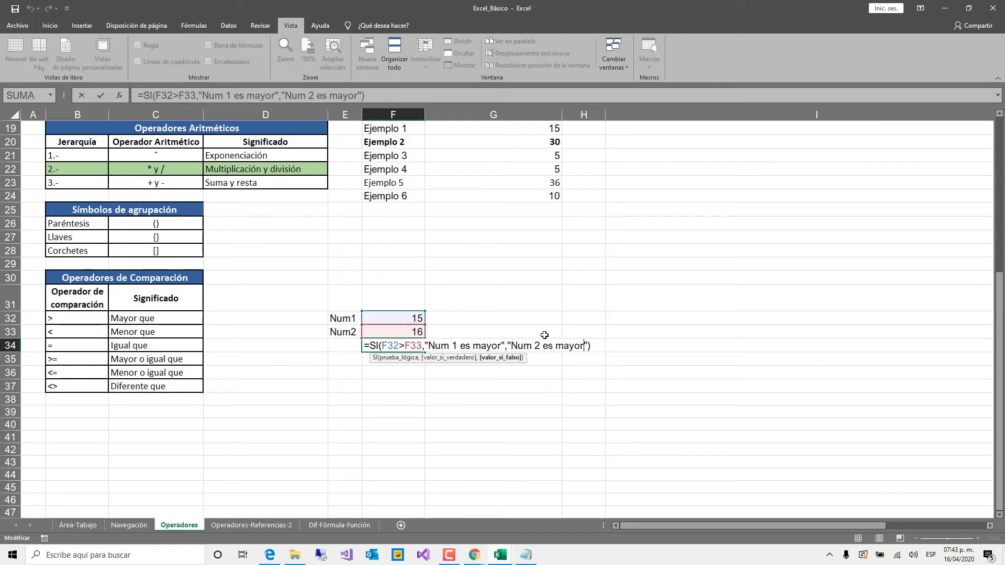
key("Left")
key("Left")
key("Left")
key("Left")
key("Left")
key("Left")
key("Left")
key("Left")
key("Left")
key("Left")
key("Left")
key("Left")
key("Left")
key("Left")
key("Left")
key("Left")
key("Left")
key("Left")
key("Left")
key("Left")
key("BackSpace")
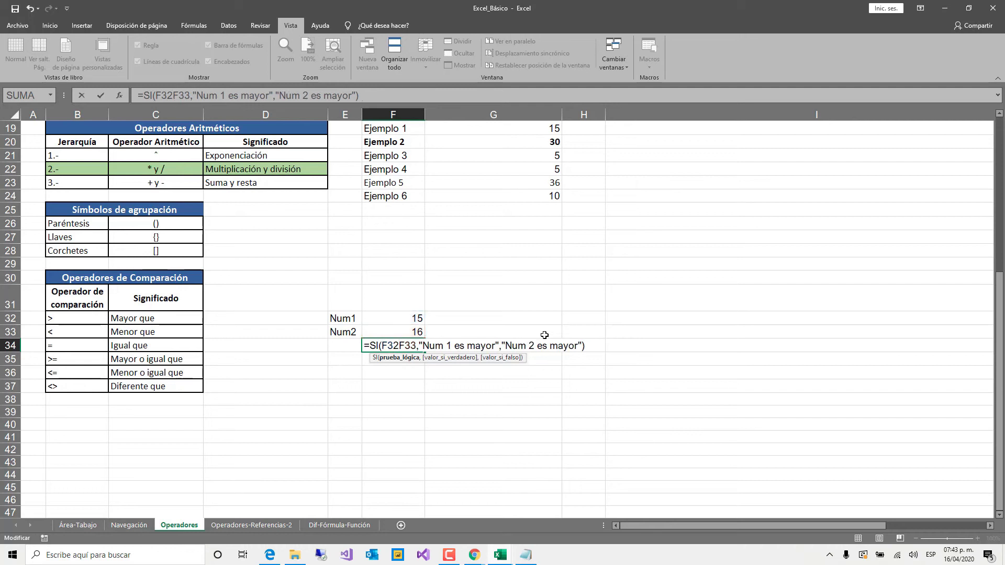
type("<")
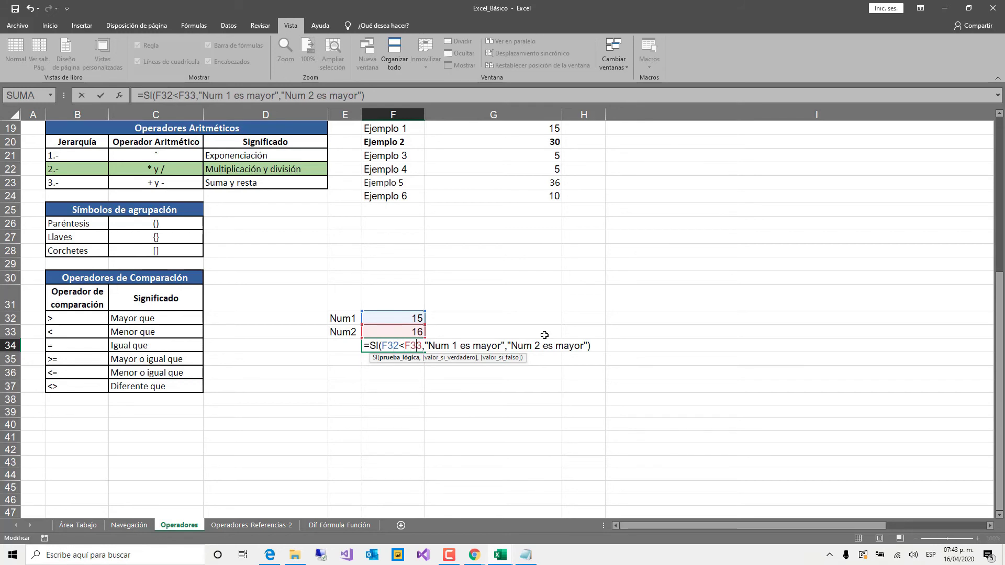
Change the true result text in the F34 formula to "Num 1 es menor"
key("Right")
key("Right")
key("Right")
key("Right")
key("BackSpace")
key("BackSpace")
key("BackSpace")
key("BackSpace")
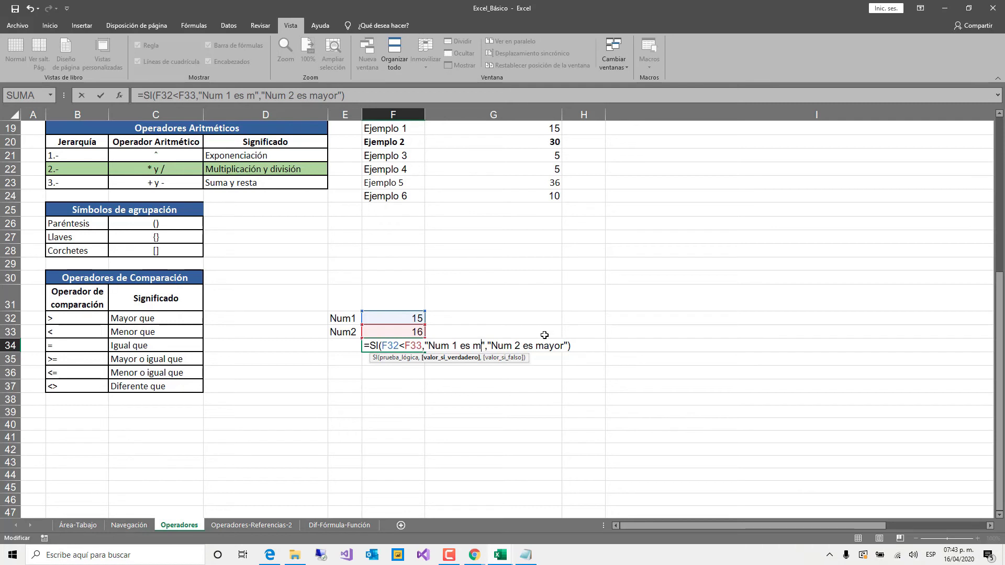
type("enor")
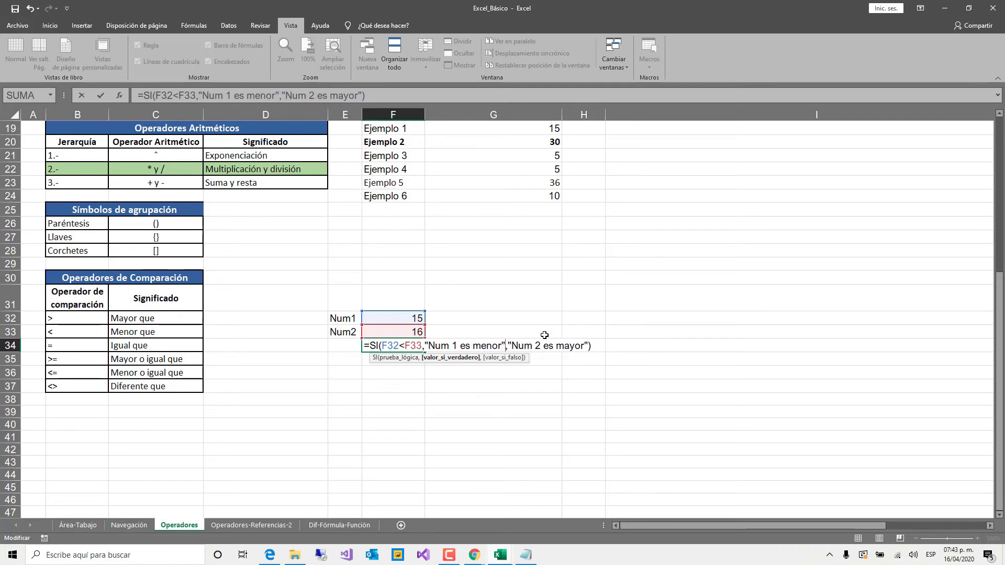
Change the false result text in the F34 formula to "Num 2 es menor" and commit the formula
key("Right")
key("Right")
key("Right")
key("Right")
key("Right")
key("Right")
key("Right")
key("Right")
key("Right")
key("Right")
key("Right")
key("BackSpace")
key("BackSpace")
key("BackSpace")
key("BackSpace")
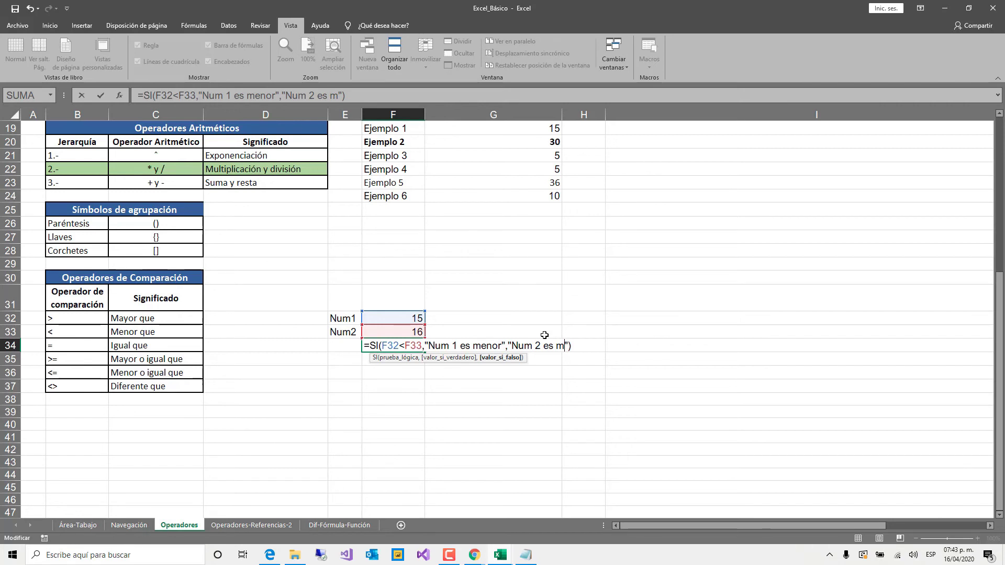
type("enor")
key("Return")
Set Num2 in F33 to 9 to test the less-than formula
key("Up")
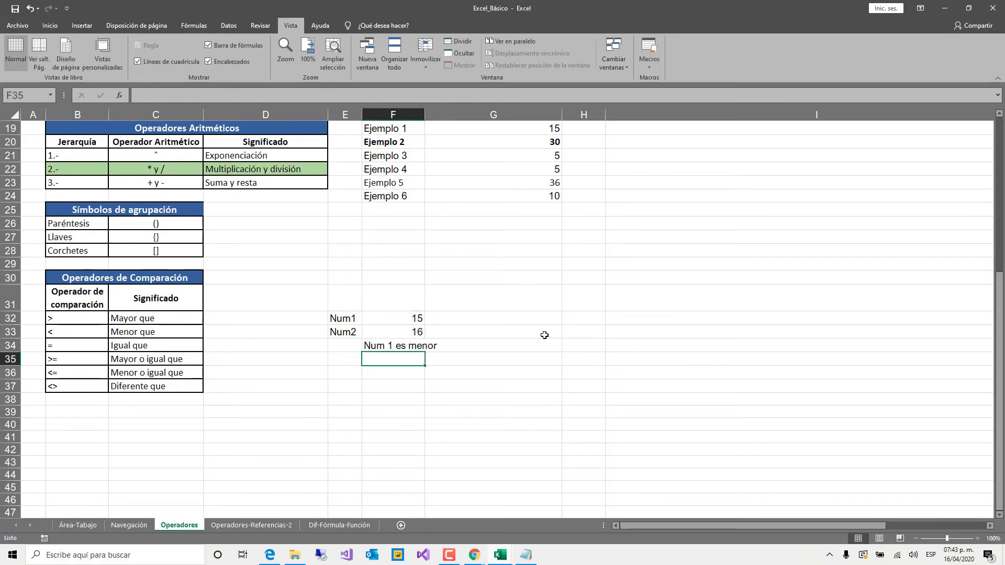
key("Up")
type("9")
key("Return")
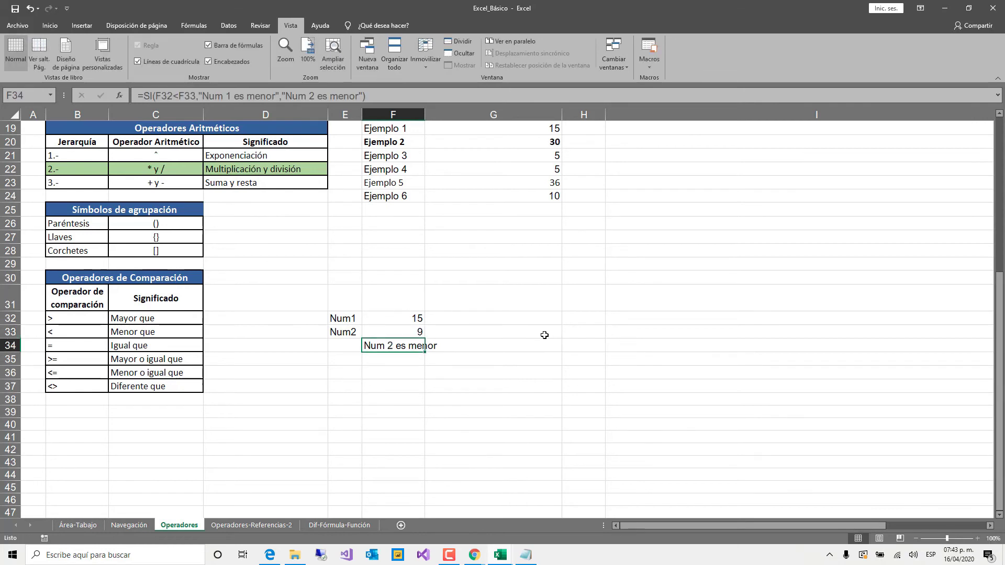
Review the Num1 and Num2 values against the less-than formula's result in F34
key("Down")
key("Up")
key("Up")
key("Up")
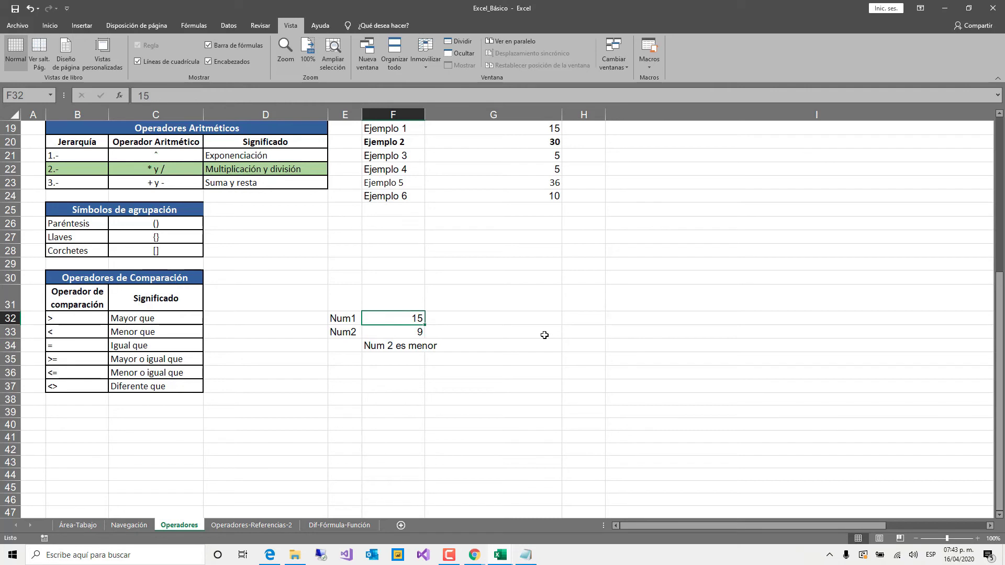
key("Down")
key("Down")
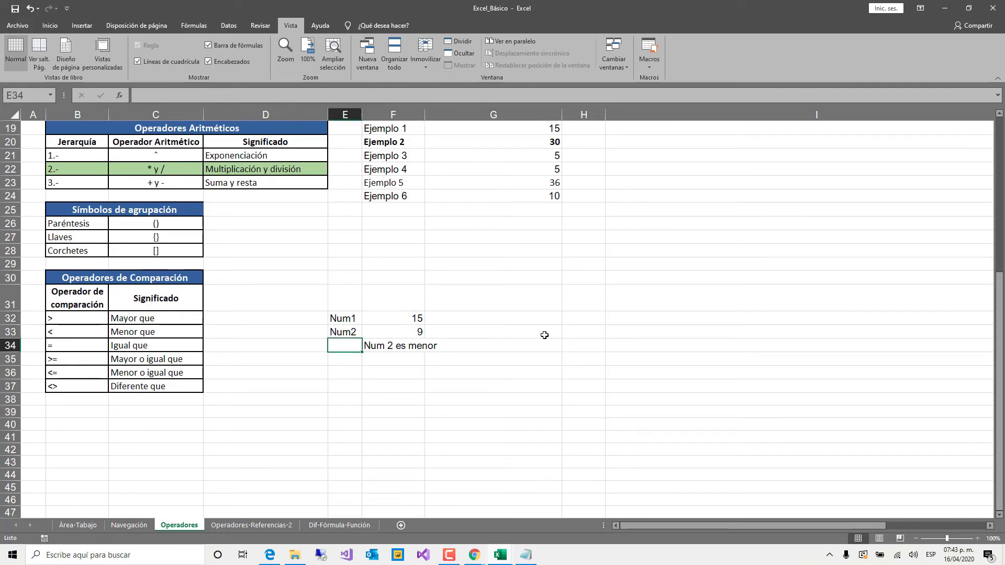
key("Up")
key("Up")
key("Down")
key("Down")
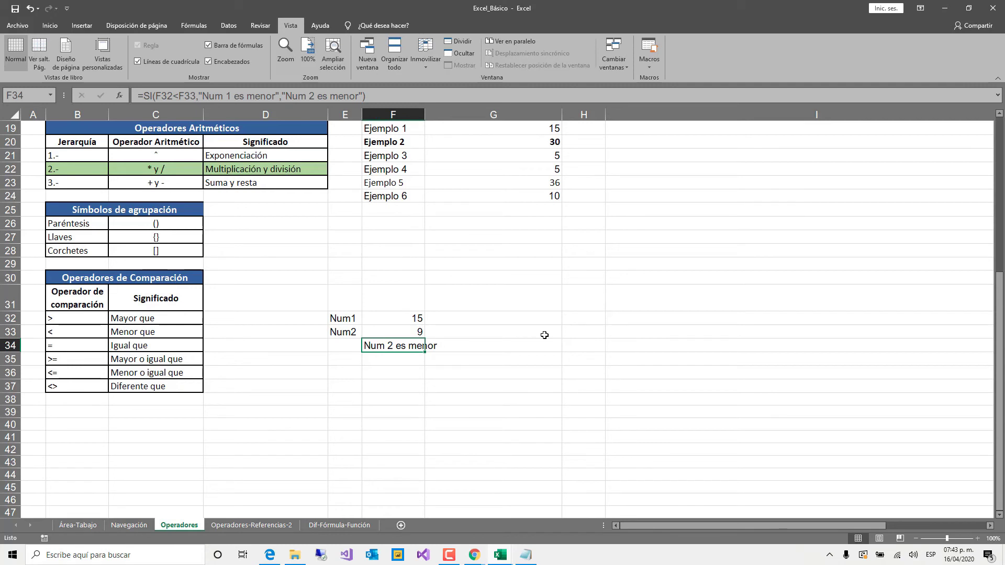
Edit the SI formula in F34 so its logical test uses the equality operator, F32=F33
key("F2")
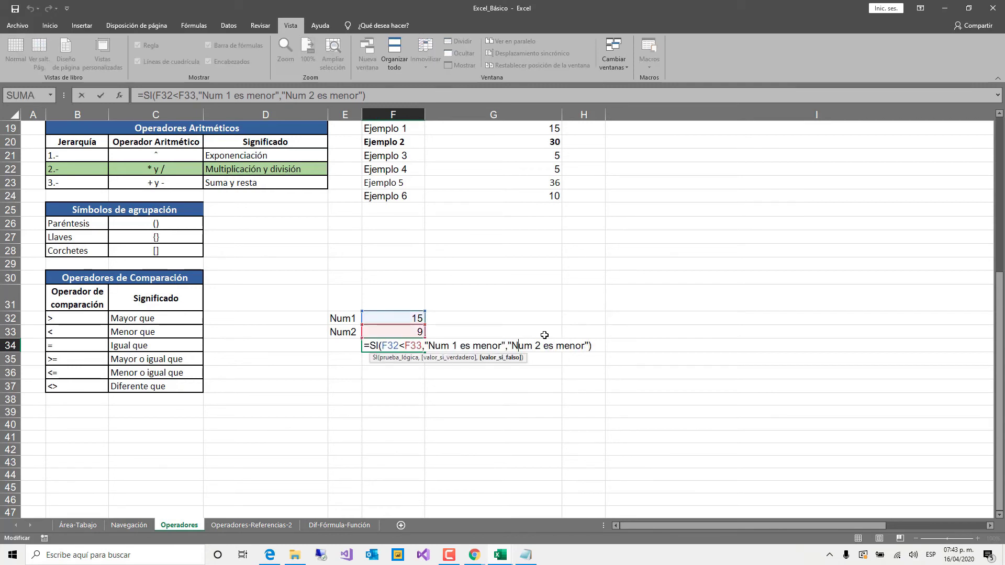
key("Left")
key("Left")
key("Left")
key("Left")
key("Left")
key("Left")
key("Left")
key("Left")
key("Left")
key("Left")
key("Left")
key("Left")
key("Left")
key("Left")
key("Left")
key("Left")
key("Left")
key("Left")
key("Left")
key("Left")
key("BackSpace")
type("=")
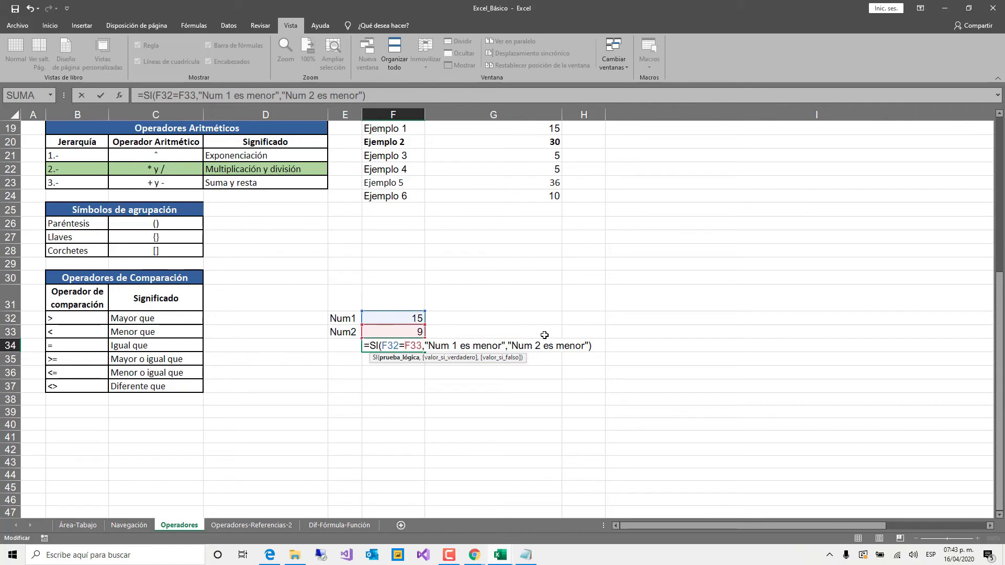
Replace the true result text in the F34 formula with "Son iguales"
key("Right")
key("Right")
key("Right")
key("BackSpace")
key("BackSpace")
key("BackSpace")
key("BackSpace")
key("BackSpace")
key("BackSpace")
key("BackSpace")
key("BackSpace")
key("BackSpace")
key("BackSpace")
key("BackSpace")
key("BackSpace")
key("BackSpace")
key("BackSpace")
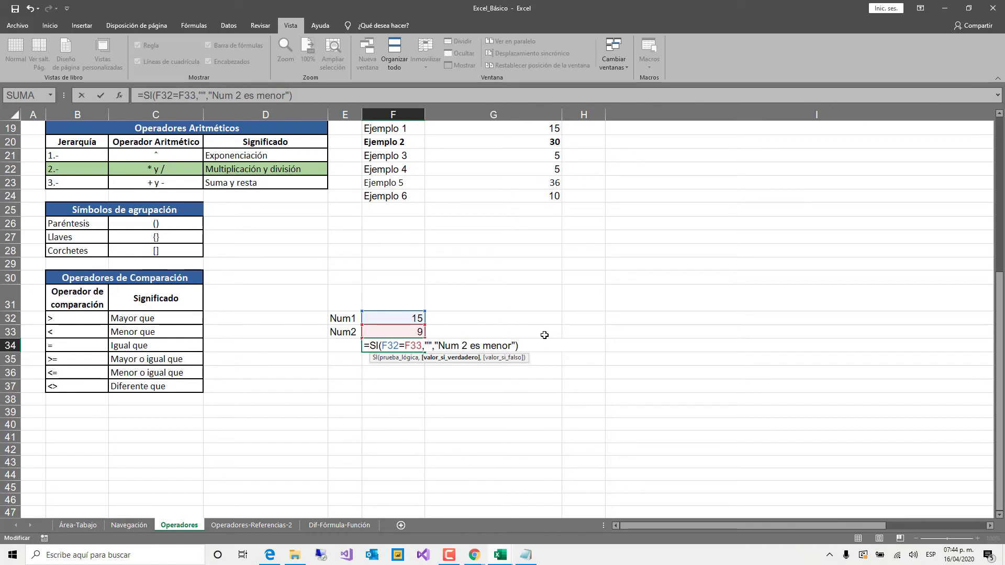
type("Son iguales")
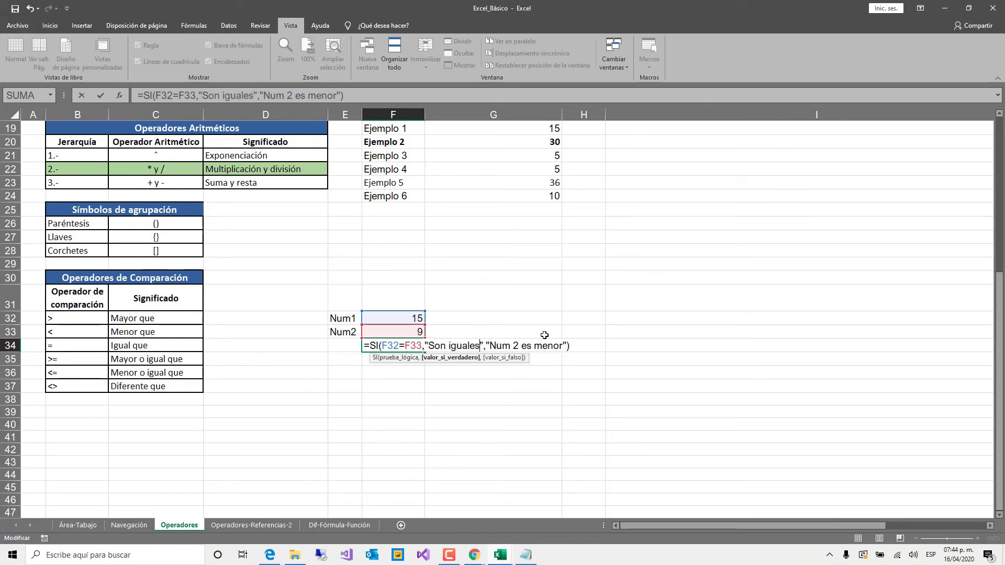
Replace the false result text in the F34 formula with "Son distintos" and commit the formula
key("Right")
key("shift+Right")
key("shift+Right")
key("shift+Right")
key("shift+Right")
key("shift+Right")
key("shift+Right")
key("shift+Right")
key("shift+Right")
key("shift+Right")
key("shift+Right")
key("shift+Right")
key("shift+Right")
key("shift+Right")
key("shift+Right")
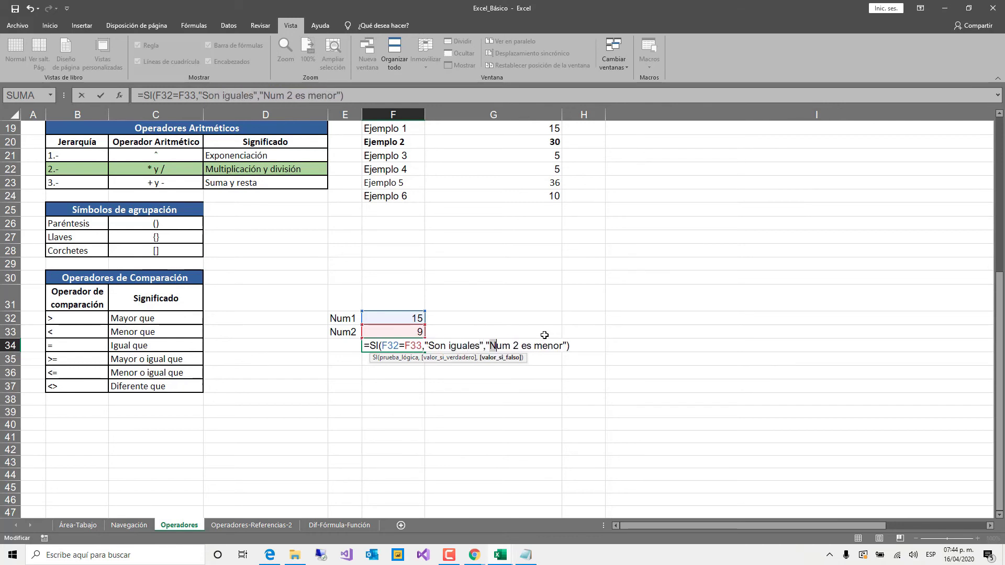
key("shift+Right")
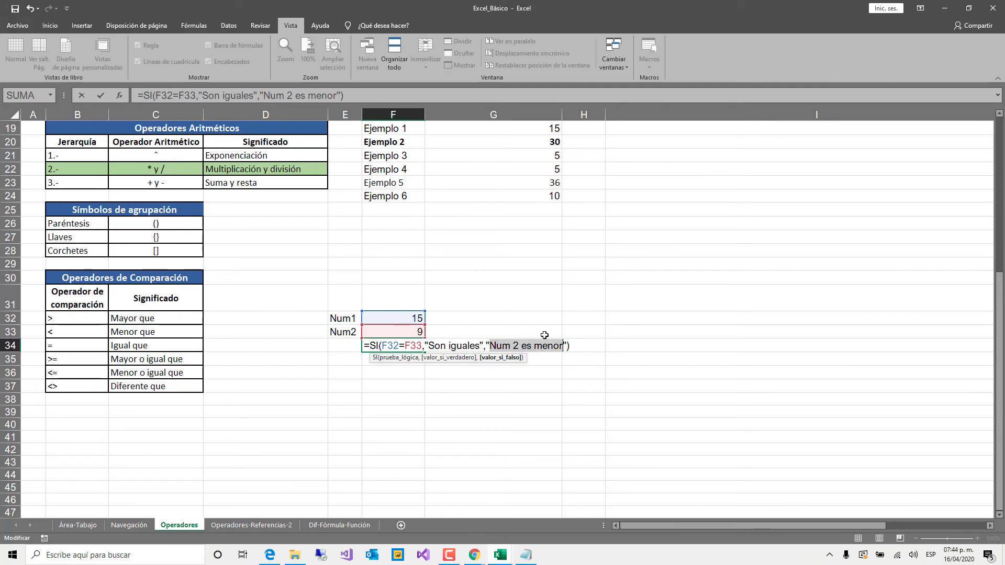
type("Son distintos")
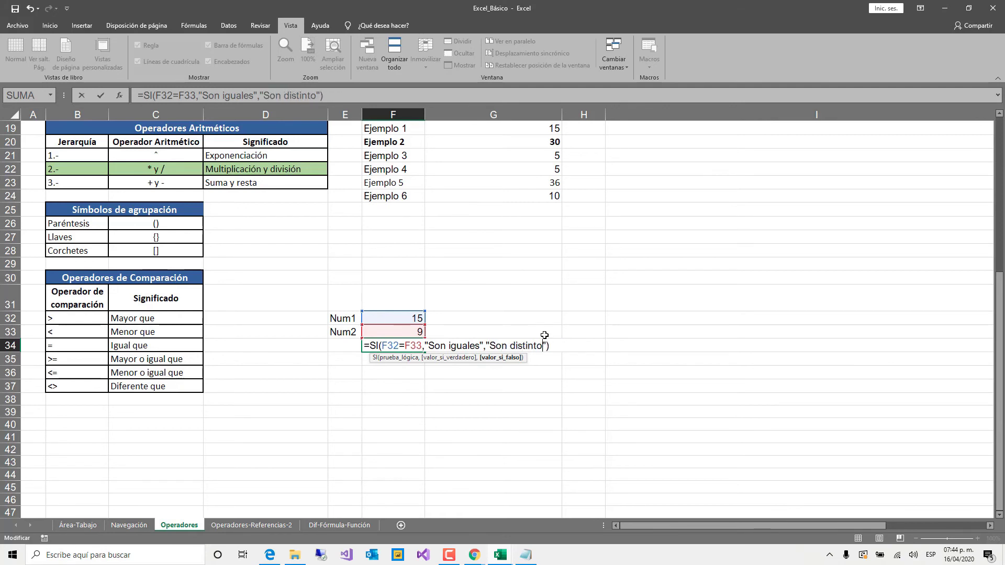
key("Return")
Set Num2 in F33 to 15 to test the equality formula with matching numbers
key("Up")
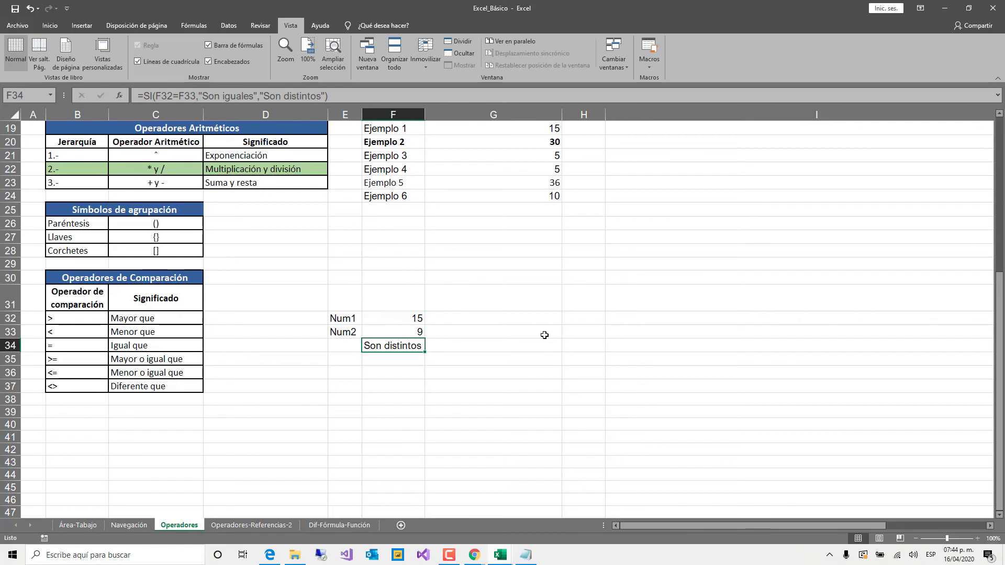
key("Up")
type("15")
key("Return")
key("Up")
key("Up")
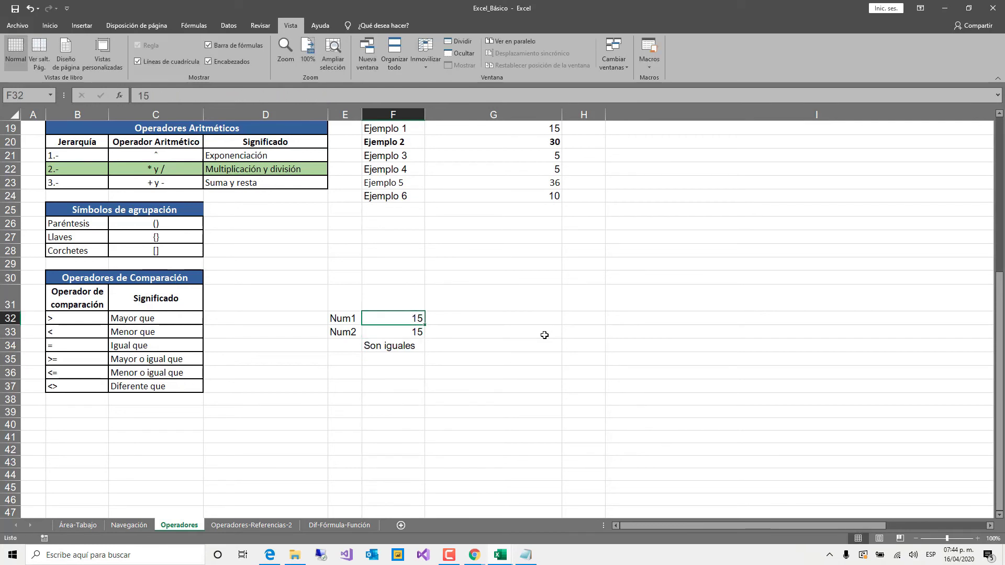
Edit the SI formula in F34 so its logical test uses the not-equal operator, F32<>F33
key("Down")
key("Down")
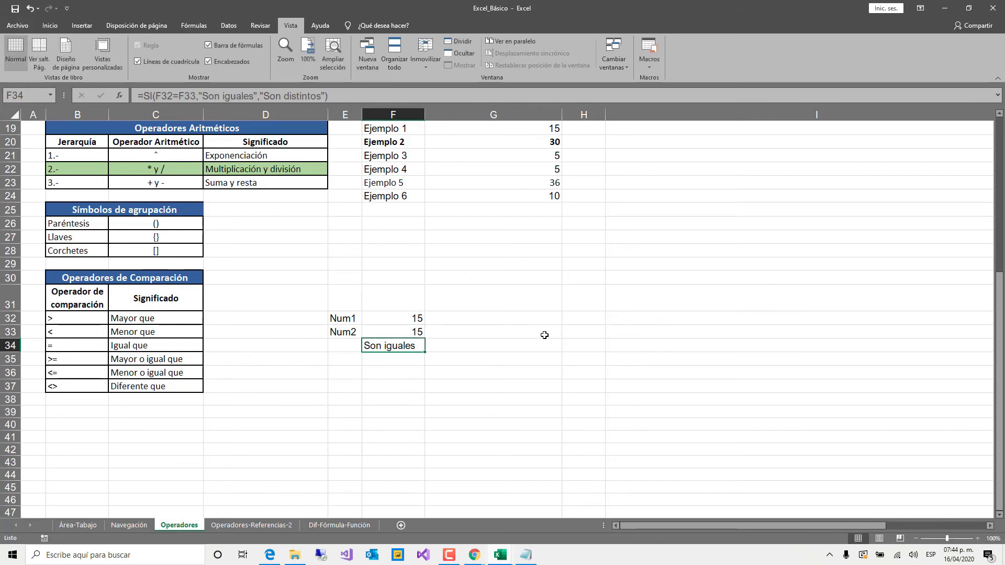
key("F2")
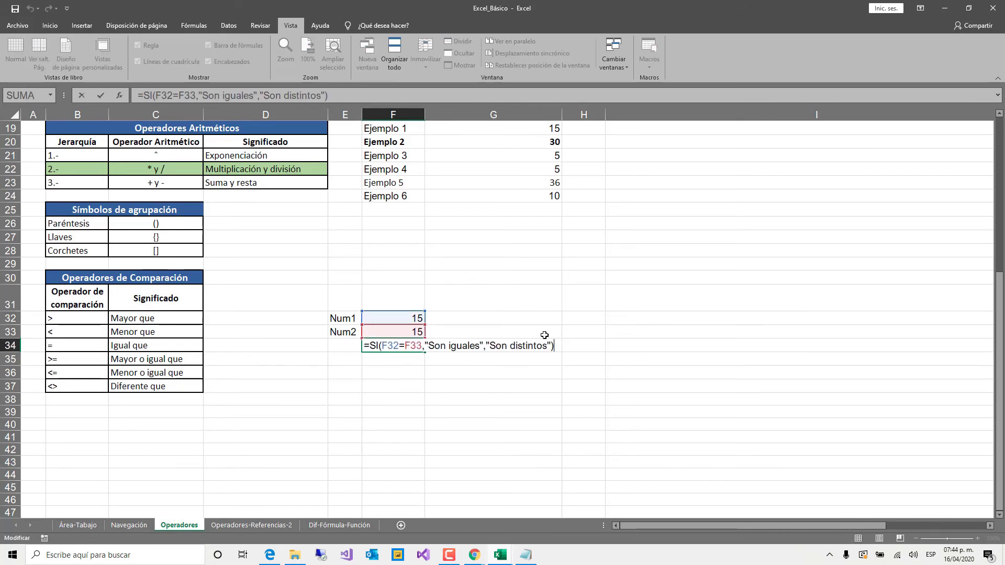
key("Left")
key("Left")
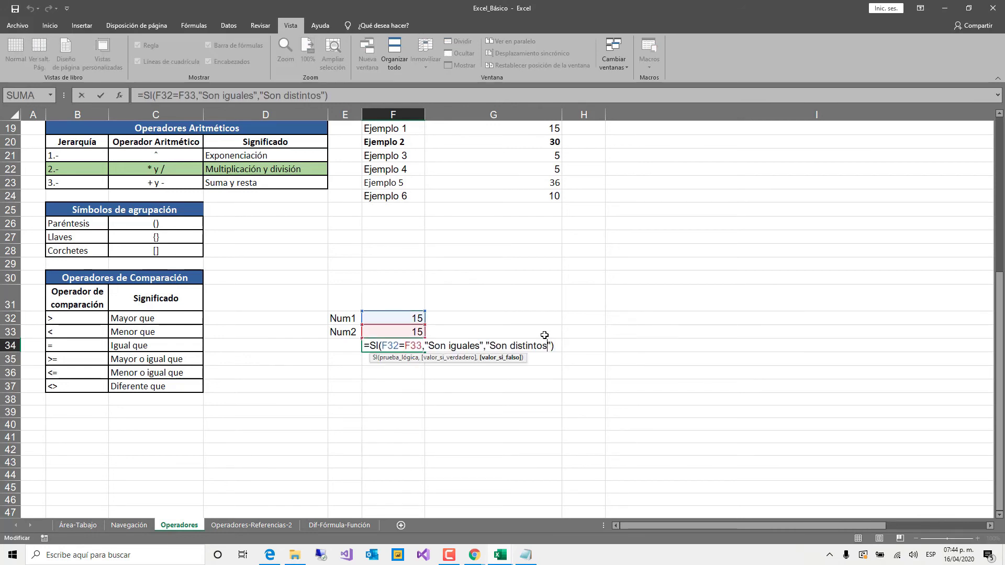
key("Left")
key("Left")
key("Left")
key("Left")
key("Left")
key("Left")
key("Left")
key("Left")
key("Left")
key("Left")
key("Left")
key("Left")
key("Left")
key("Left")
key("Left")
key("Left")
key("Left")
key("Left")
key("Left")
key("Left")
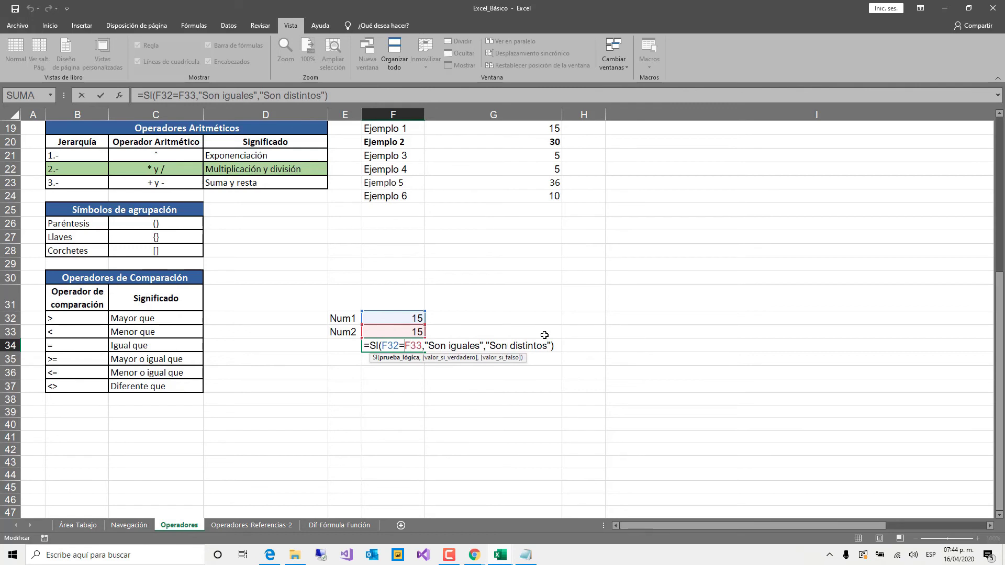
key("BackSpace")
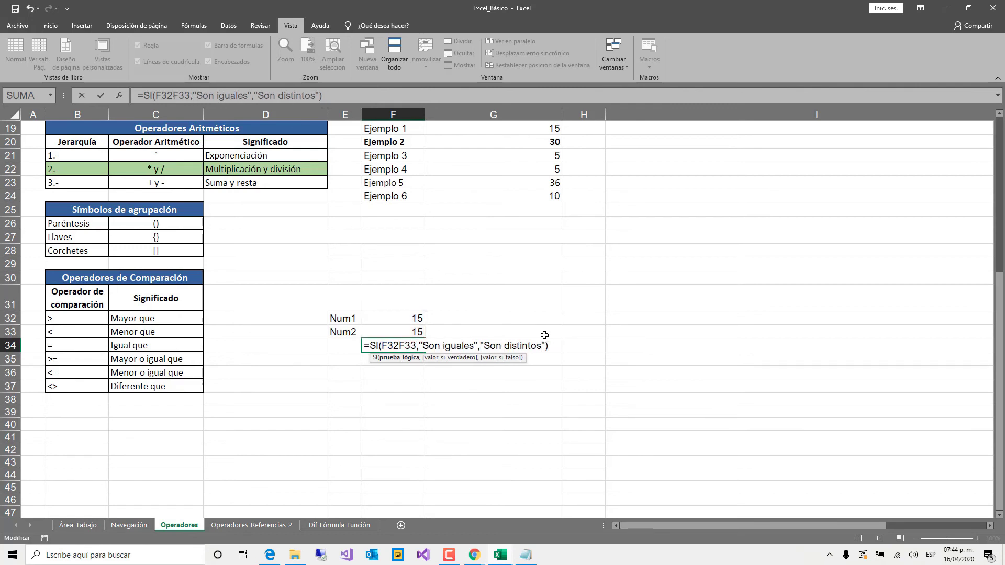
type("<>")
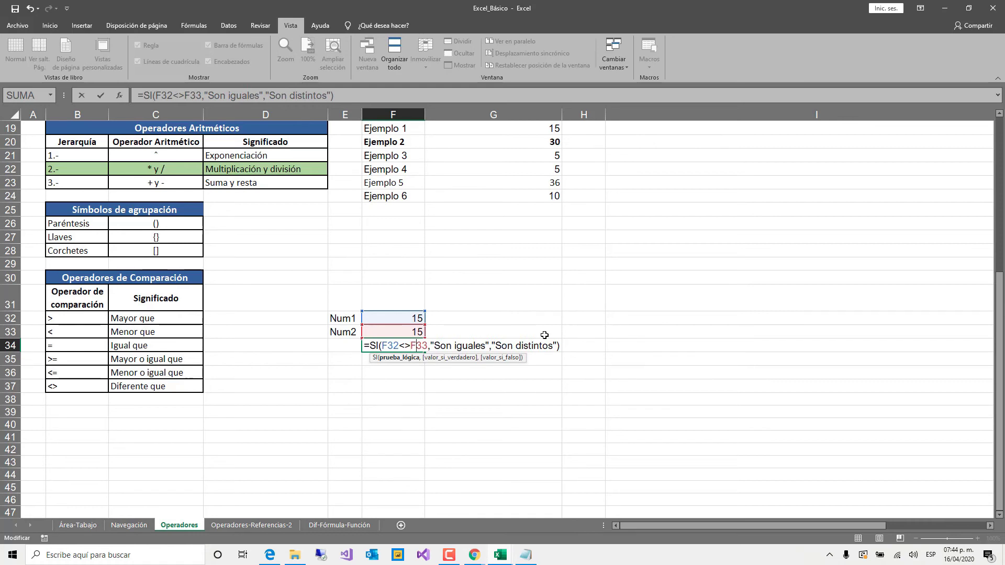
Change the true result text in the F34 formula to "Son distintos"
key("Right")
key("Right")
key("Right")
key("Right")
key("Right")
key("Right")
key("Right")
key("Right")
key("Right")
key("Right")
key("BackSpace")
key("BackSpace")
key("BackSpace")
key("BackSpace")
key("BackSpace")
key("BackSpace")
key("BackSpace")
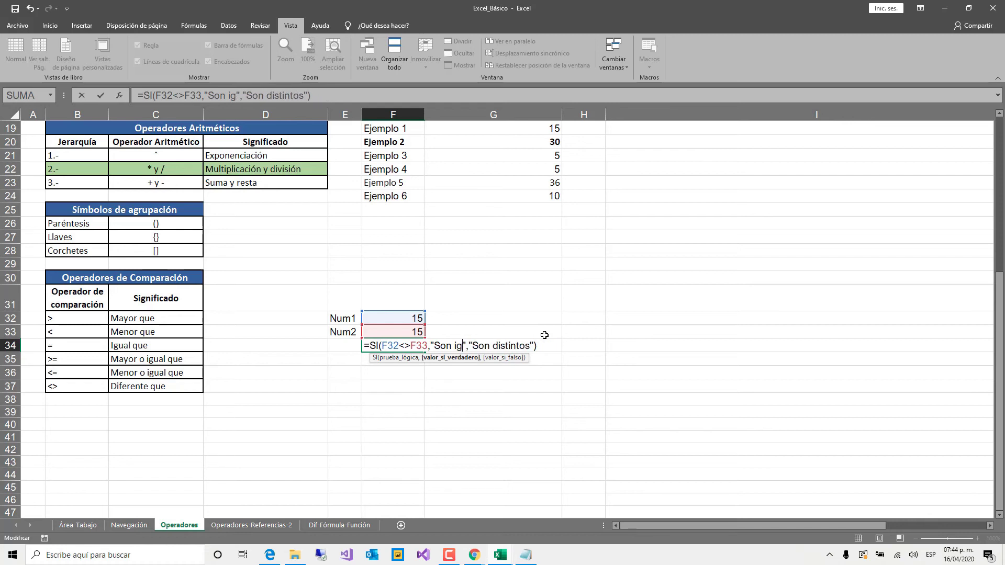
type("distintos")
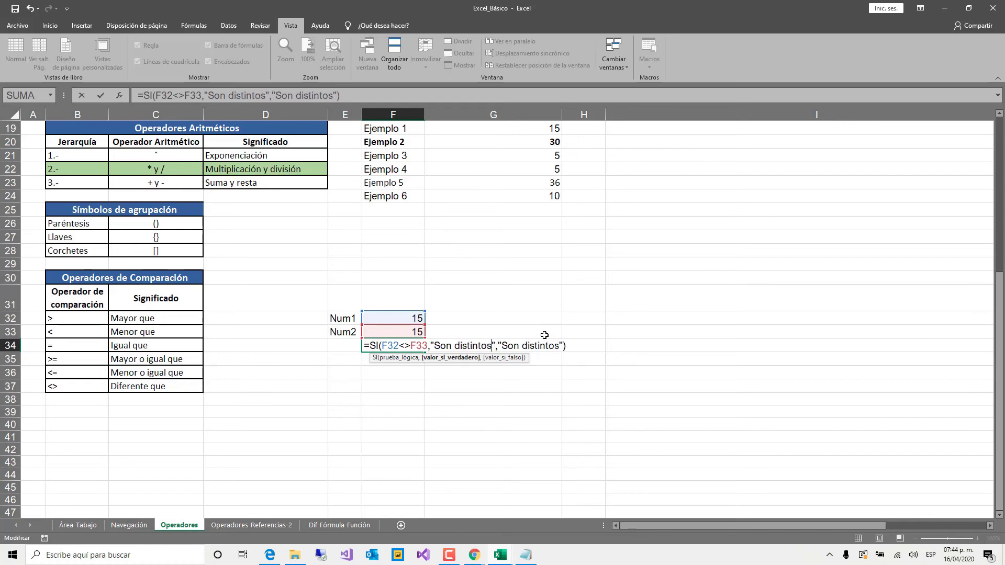
Change the false result text in the F34 formula to "Son iguales" and commit the formula
key("Right")
key("Right")
key("shift+Right")
key("shift+Right")
key("shift+Right")
key("shift+Right")
key("shift+Right")
key("shift+Right")
key("shift+Right")
key("shift+Right")
key("shift+Right")
key("shift+Right")
key("shift+Right")
key("shift+Right")
key("shift+Right")
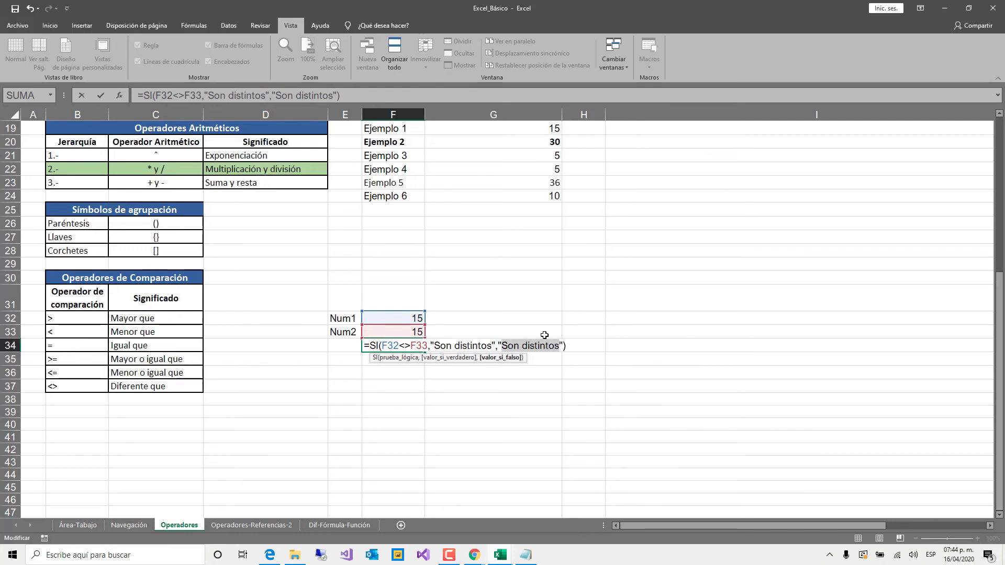
type("Son iguales")
key("Return")
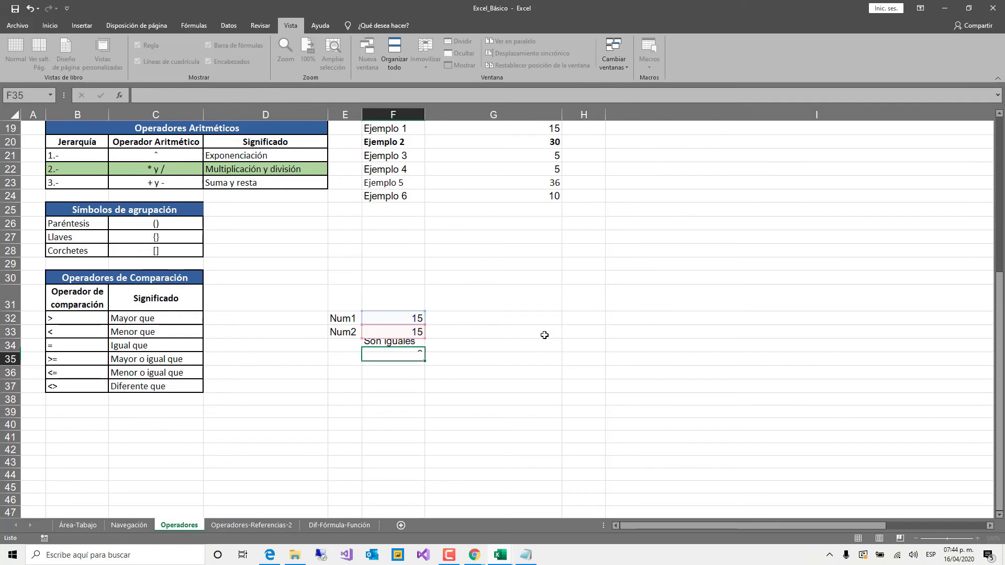
Set Num1 in F32 to 11 and Num2 in F33 to 9 to test the not-equal formula
key("Up")
key("Up")
key("Up")
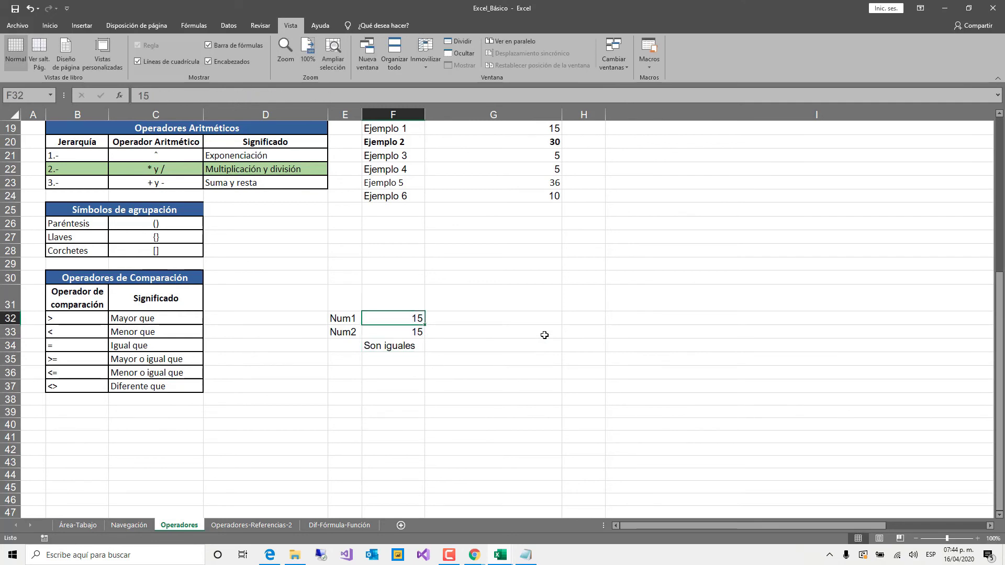
type("11")
key("Return")
type("6")
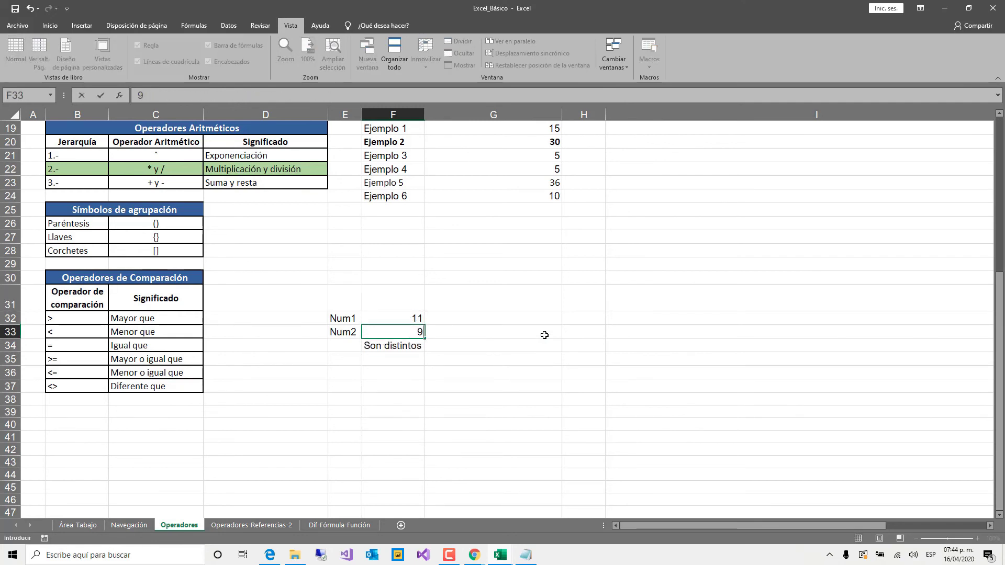
key("Return")
Set Num2 in F33 to 77 and compare both numbers with the not-equal formula's result in F34
key("Up")
type("77")
key("Return")
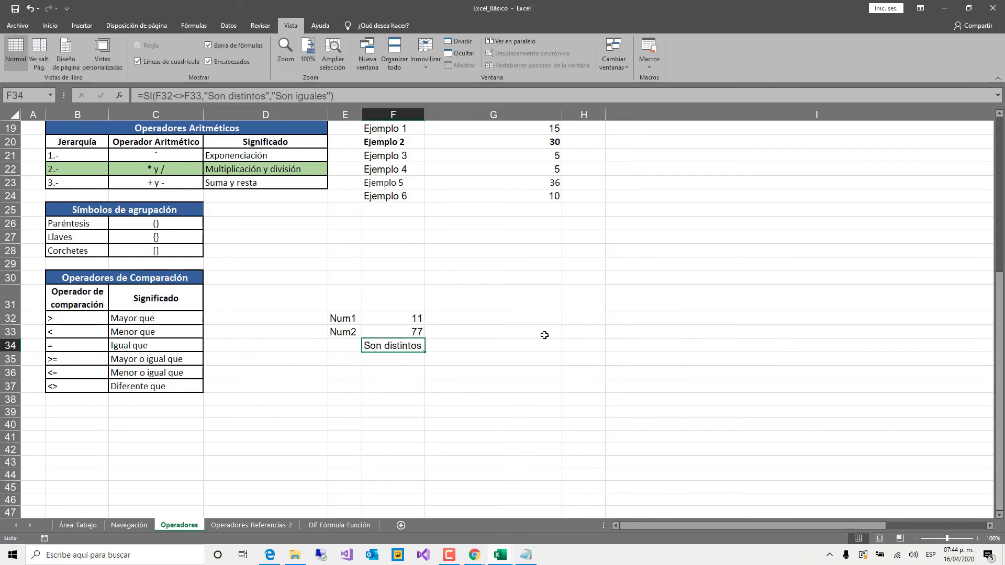
key("Up")
key("Up")
key("Down")
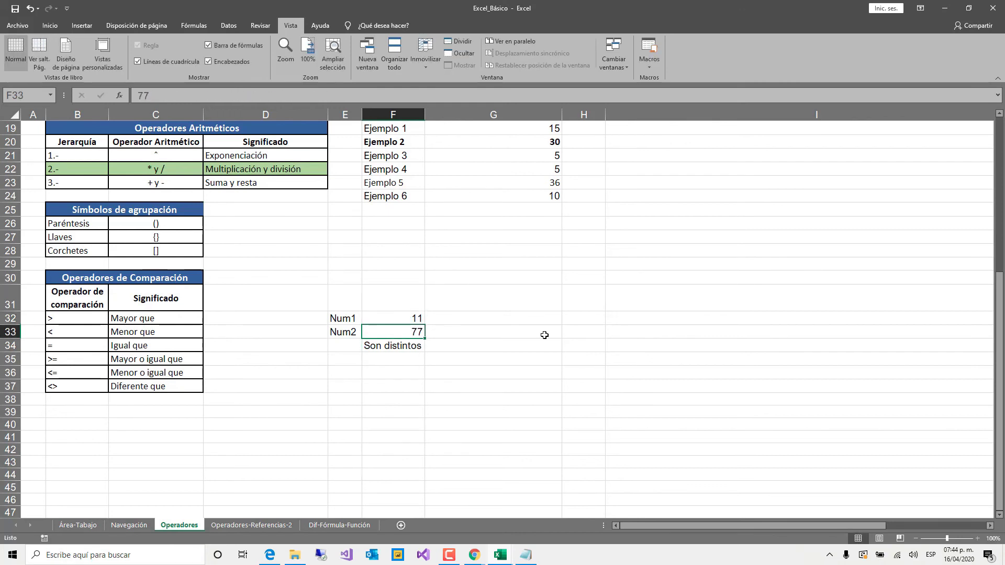
key("Down")
key("Up")
key("Up")
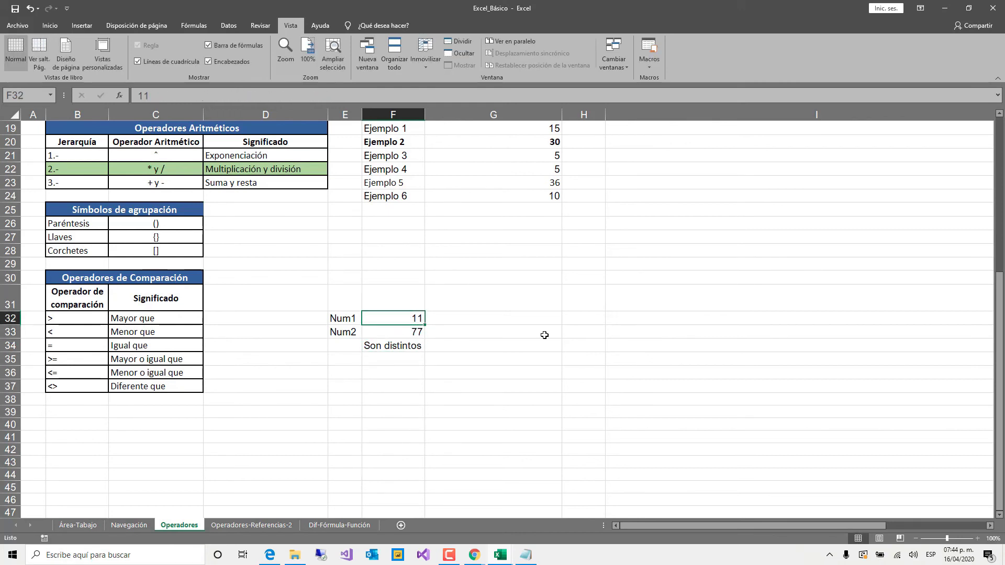
Edit the SI formula in F34 so its logical test uses the greater-than-or-equal operator, F32>=F33
key("Down")
key("Down")
key("F2")
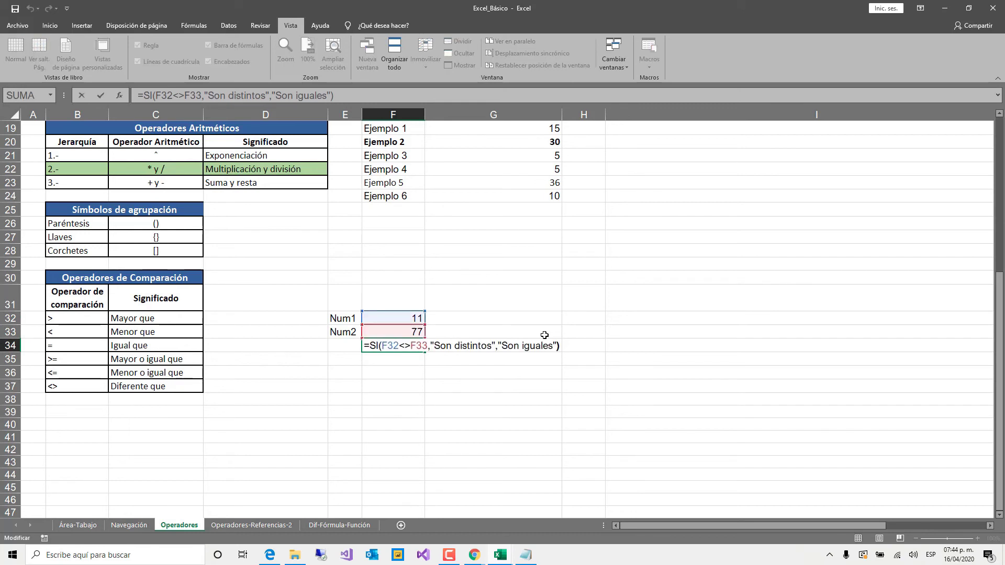
key("Left")
key("Left")
key("Left")
key("Left")
key("Left")
key("Left")
key("Left")
key("Left")
key("Left")
key("Left")
key("Left")
key("Left")
key("Left")
key("Left")
key("Left")
key("Left")
key("Left")
key("Left")
key("Left")
key("Left")
key("Left")
key("Left")
key("Left")
key("Left")
key("Left")
key("Left")
key("Left")
key("Left")
key("Left")
key("Left")
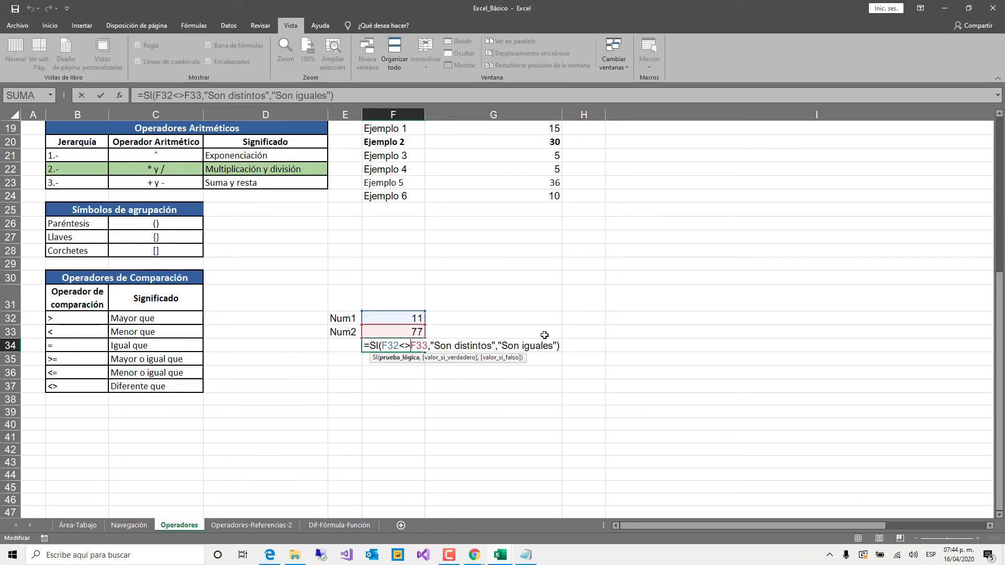
key("BackSpace")
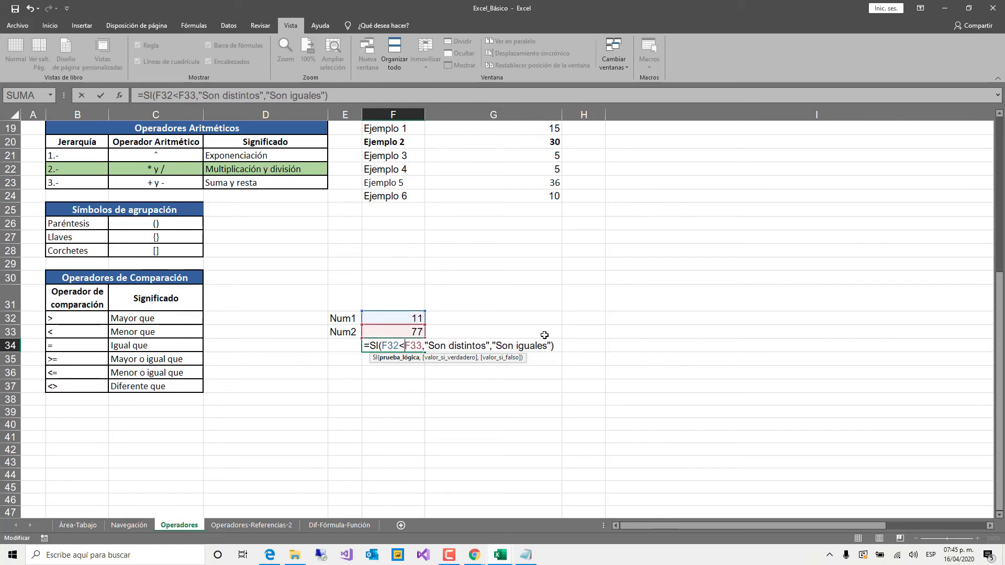
key("BackSpace")
type(">=")
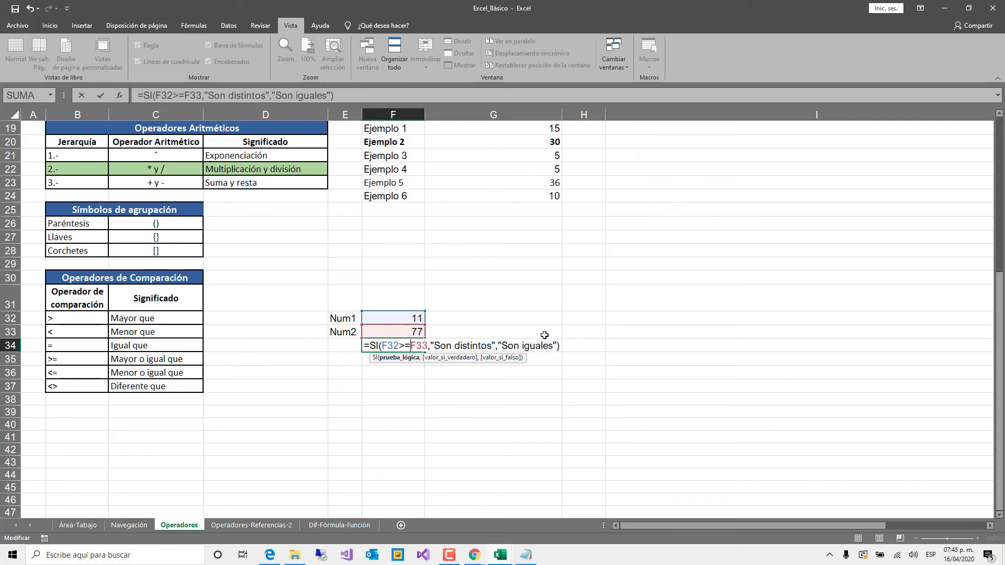
Replace the true result text in the F34 formula with "es mayor o igual"
key("Right")
key("Right")
key("Right")
key("Right")
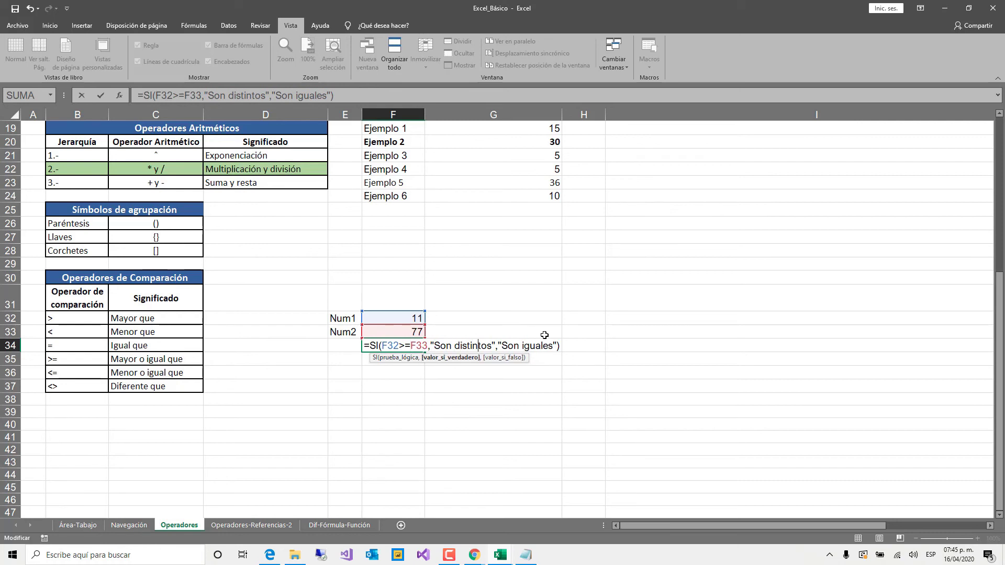
key("BackSpace")
key("BackSpace")
key("BackSpace")
key("BackSpace")
key("BackSpace")
key("BackSpace")
key("BackSpace")
key("BackSpace")
key("BackSpace")
key("BackSpace")
key("BackSpace")
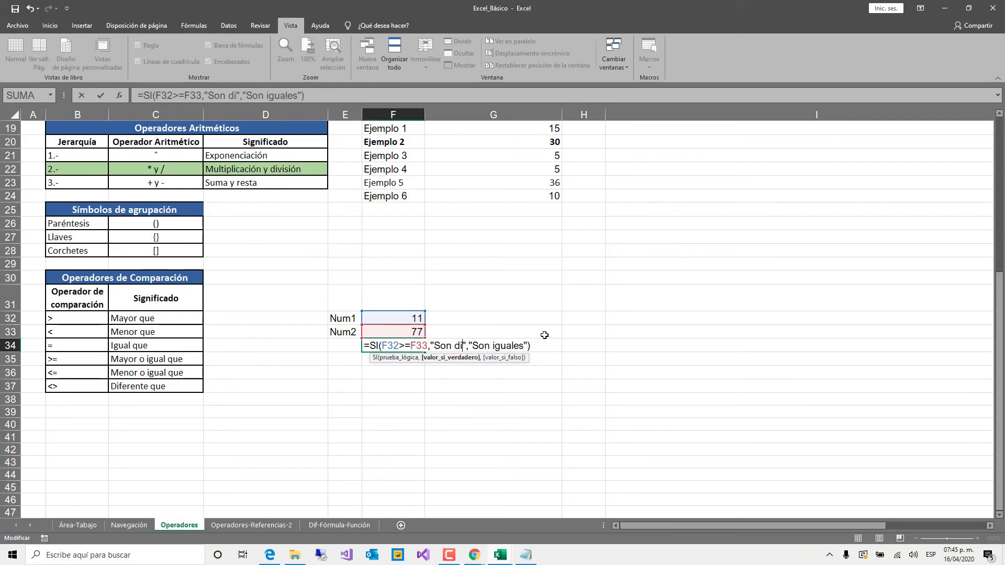
key("BackSpace")
key("BackSpace")
type("es mayor")
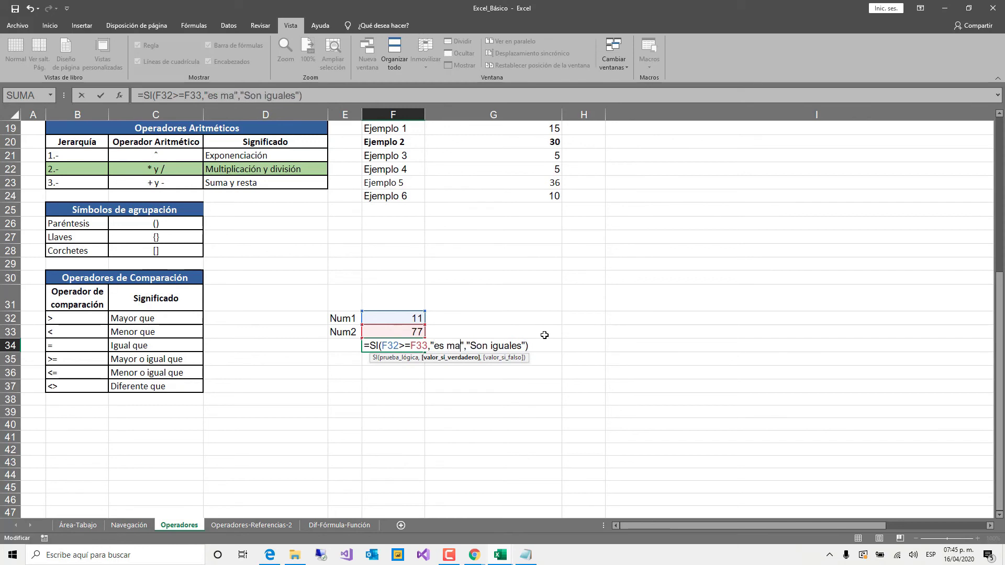
type(" o ")
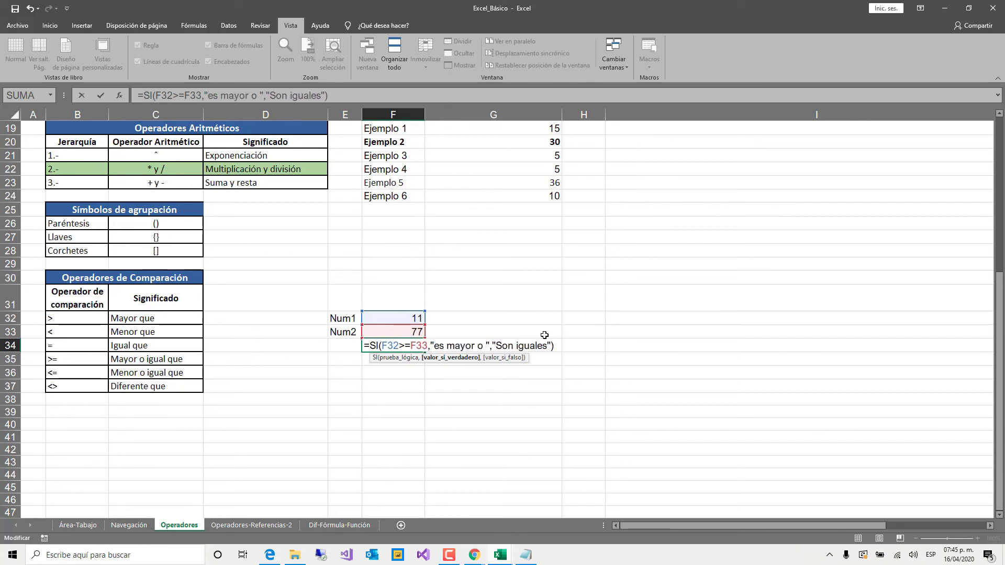
type("igual")
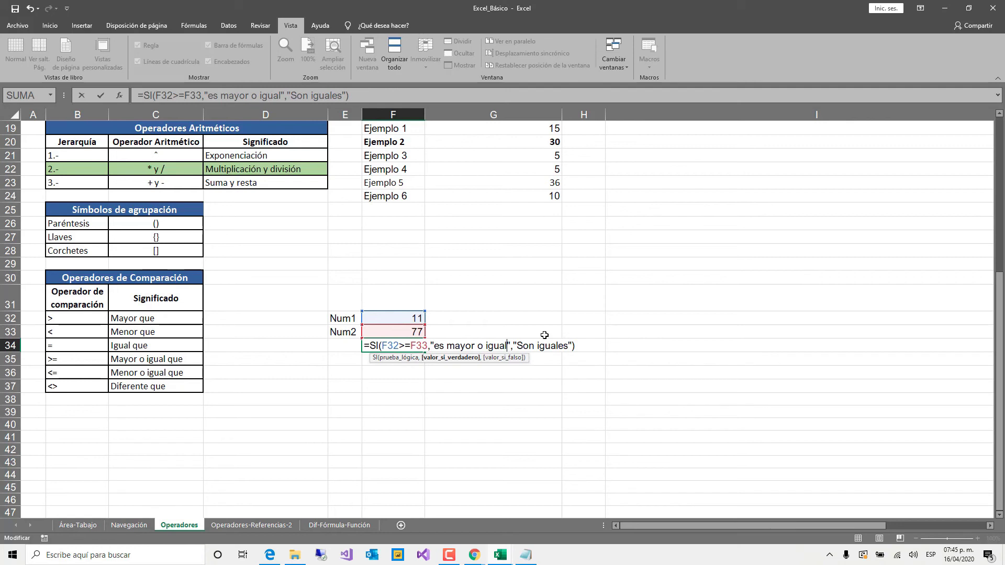
Replace the false result text in the F34 formula with "Num 1 es menor"
key("Right")
key("Right")
key("Right")
key("BackSpace")
key("BackSpace")
key("BackSpace")
key("BackSpace")
key("BackSpace")
key("BackSpace")
key("BackSpace")
key("BackSpace")
key("BackSpace")
key("BackSpace")
key("BackSpace")
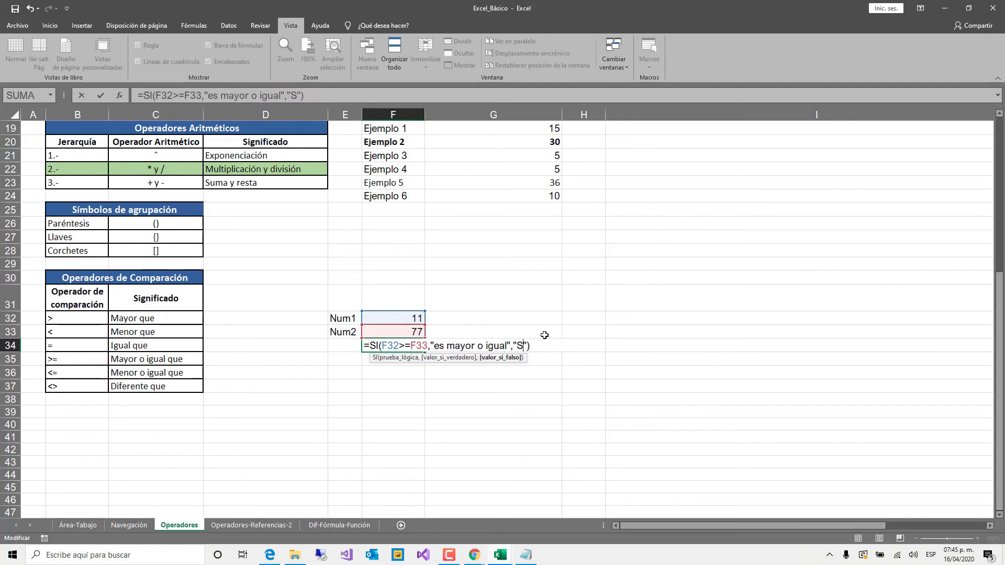
type("Es menor")
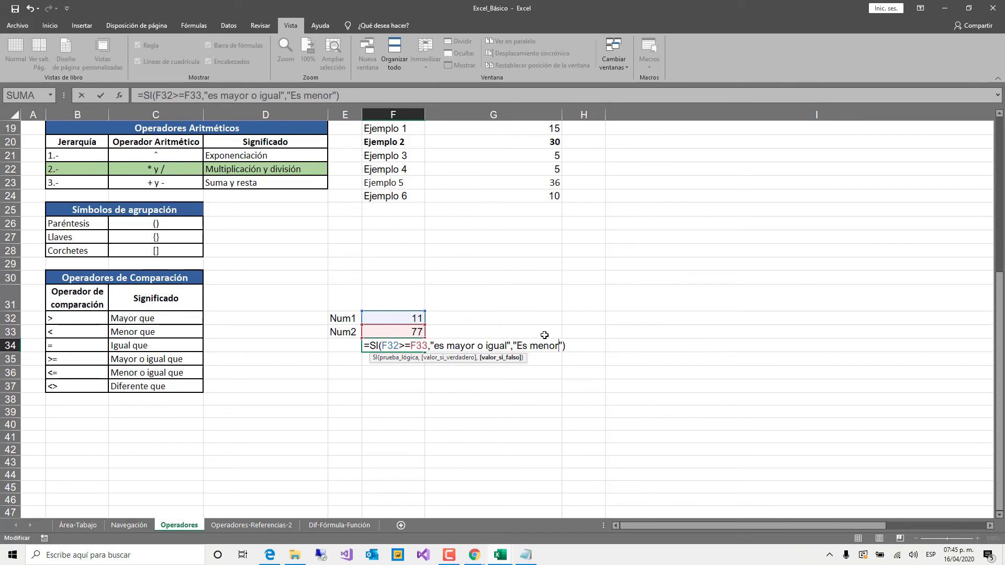
key("BackSpace")
key("BackSpace")
key("BackSpace")
key("BackSpace")
key("BackSpace")
key("BackSpace")
key("BackSpace")
key("BackSpace")
type("Num 1 es")
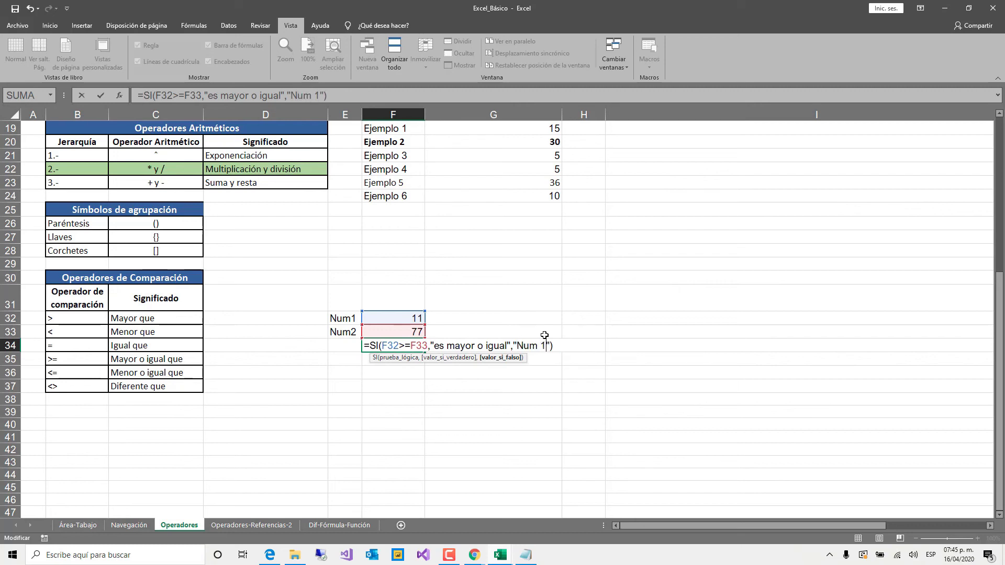
type(" menor")
key("Return")
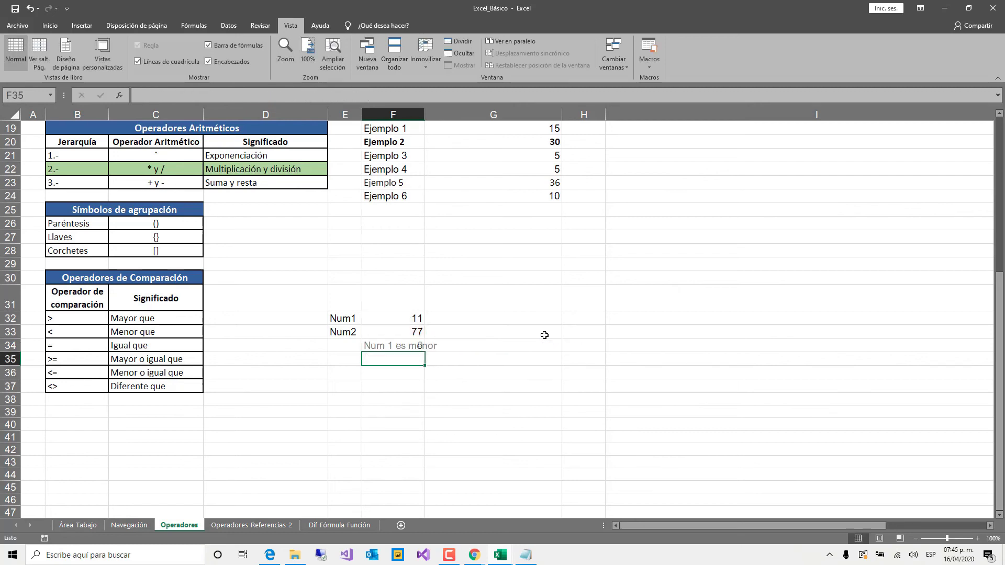
Set Num1 in F32 to 77 to test the greater-than-or-equal formula with equal numbers
key("Up")
key("Up")
key("Up")
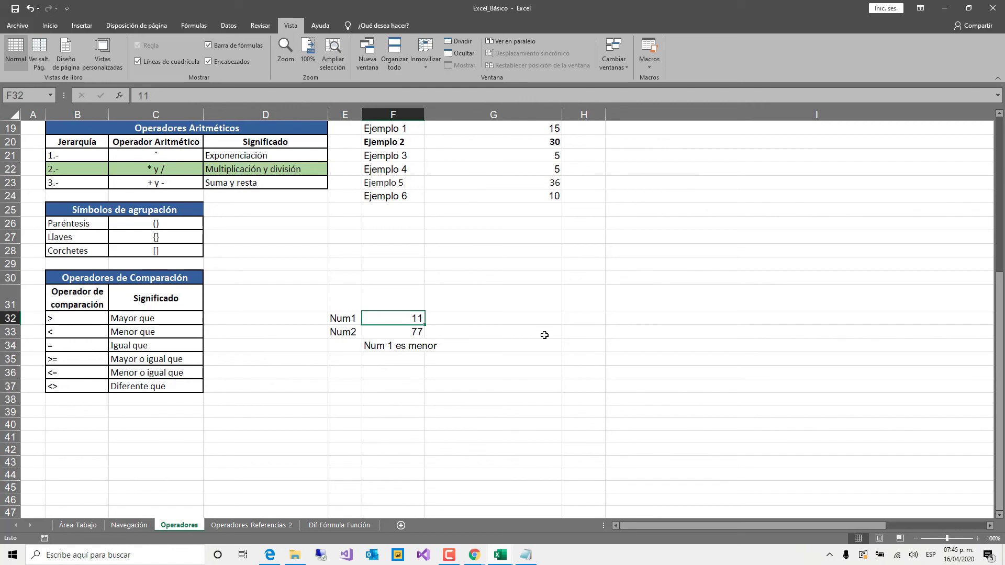
key("Down")
key("Up")
type("77")
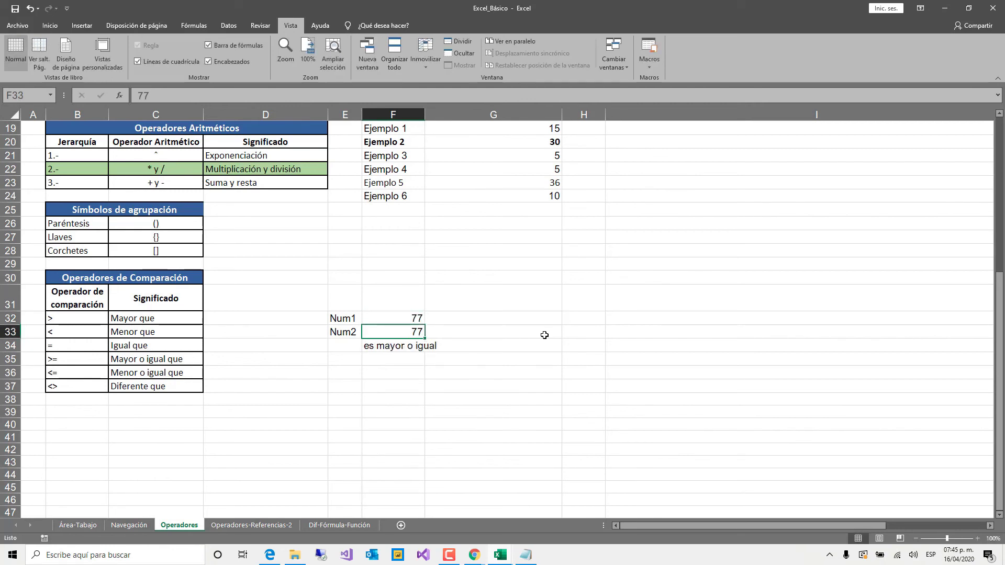
key("Down")
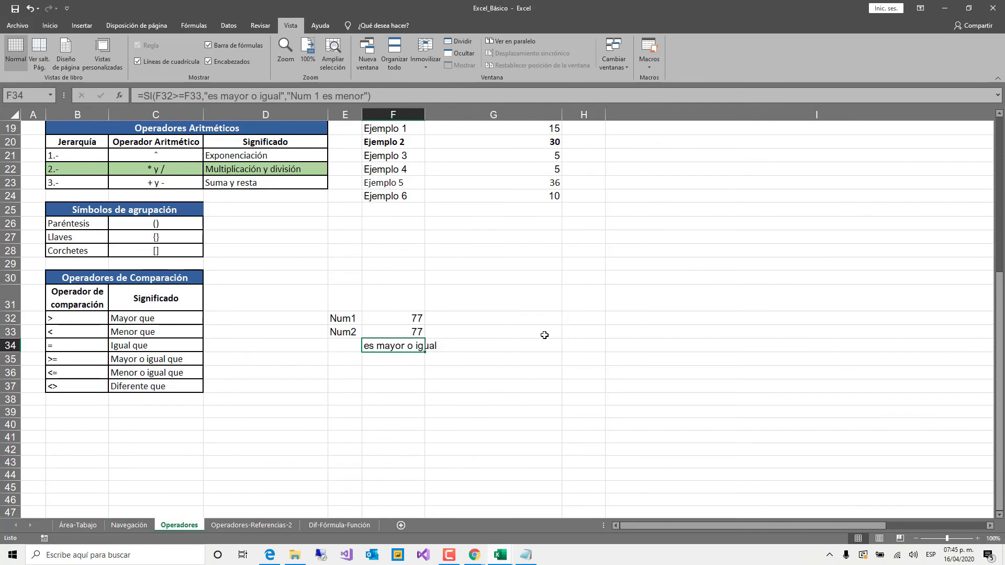
Prefix the true result text in the F34 formula with "Num 1" so it reads "Num 1 es mayor o igual"
key("Up")
key("Down")
key("F2")
key("Left")
key("Left")
key("Left")
key("Left")
key("Left")
key("Left")
key("Left")
key("Left")
key("Left")
key("Left")
key("Left")
key("Left")
key("Left")
key("Left")
key("Left")
key("Left")
key("Left")
key("Left")
key("Left")
key("Left")
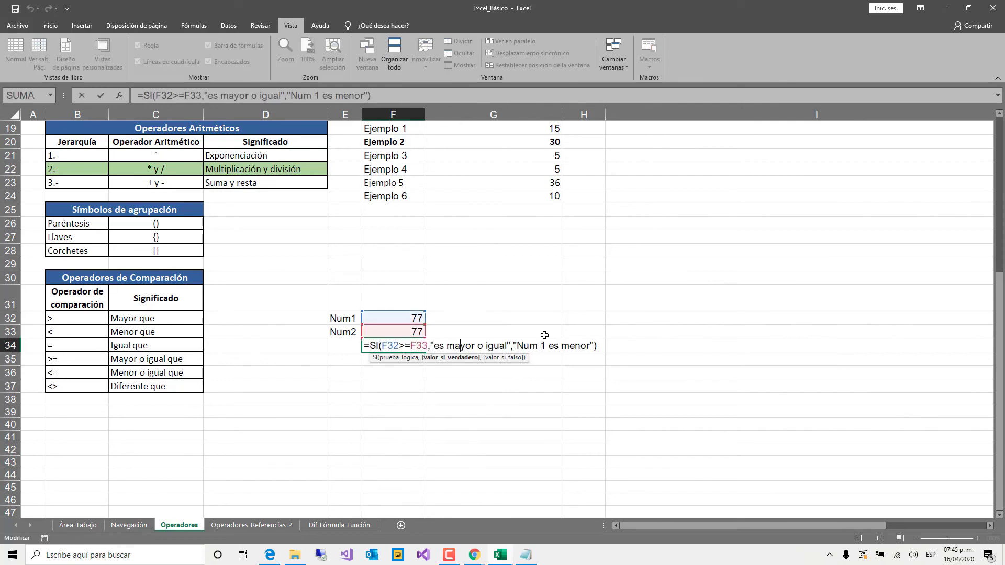
key("Right")
type("Num 1")
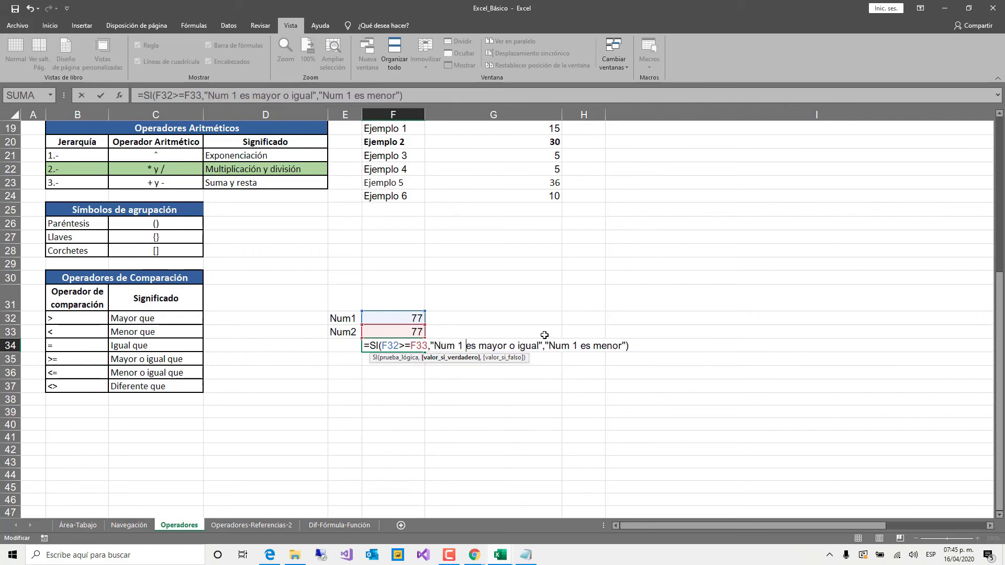
key("ctrl+Return")
Set Num1 in F32 to 78 to test the formula with Num1 above Num2
key("Up")
key("Up")
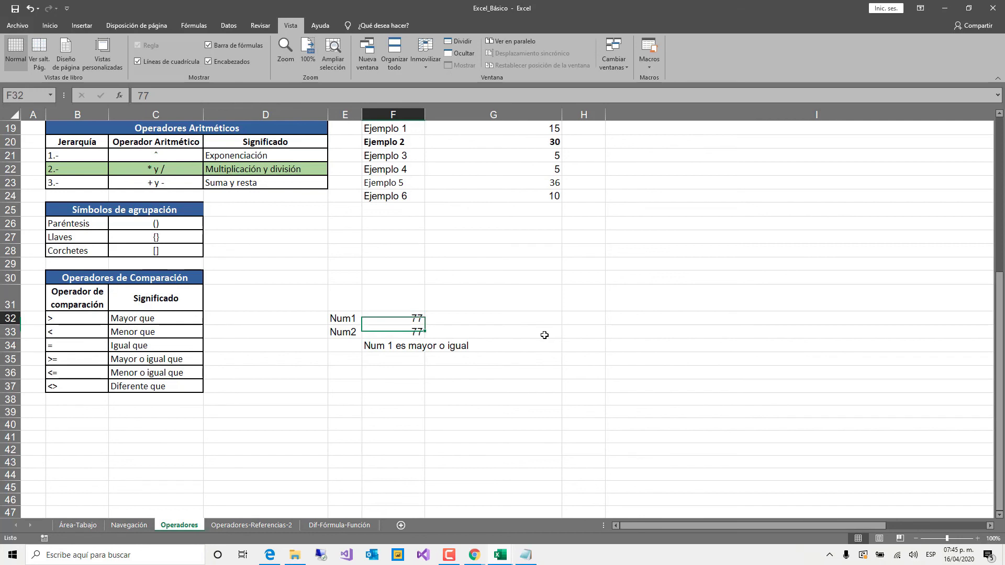
key("Down")
key("Up")
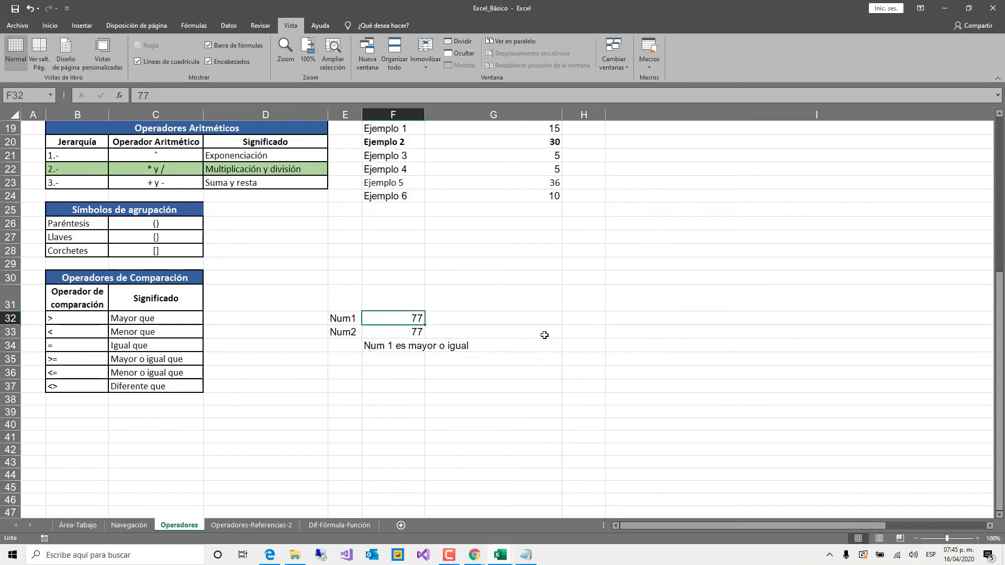
type("78")
key("Return")
key("Down")
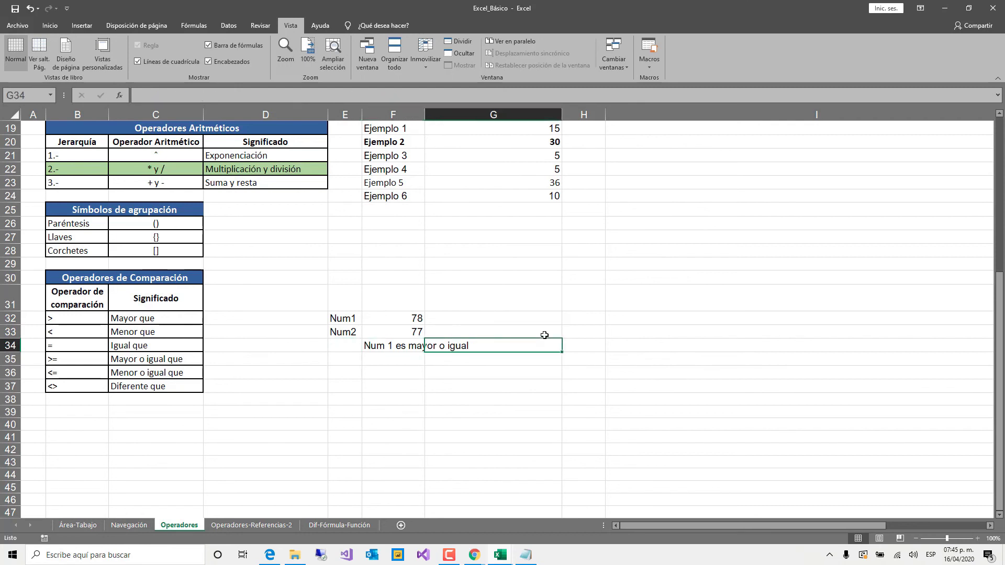
Set Num1 in F32 to 76 to test the formula with Num1 below Num2
key("Up")
key("Up")
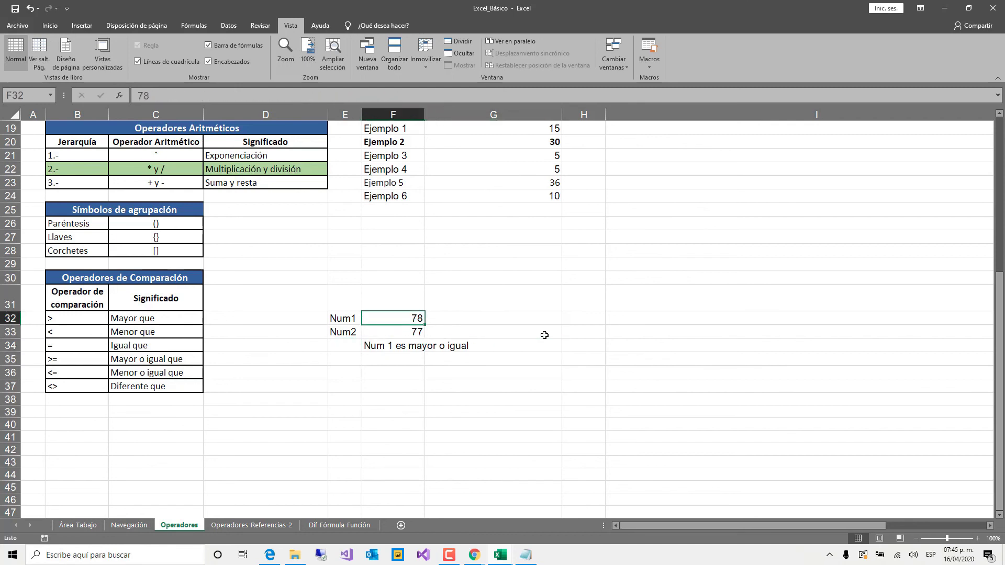
type("76")
key("Return")
key("Down")
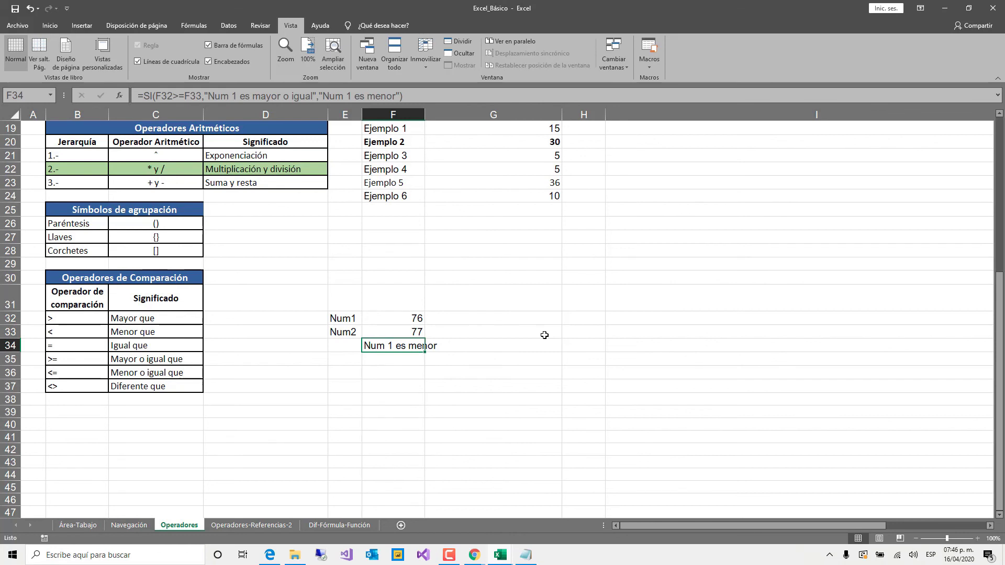
Select all the comparison operators and their meanings in B32:C37 to review them
key("Up")
key("Up")
key("Left")
key("Left")
key("Left")
key("Left")
key("shift+Right")
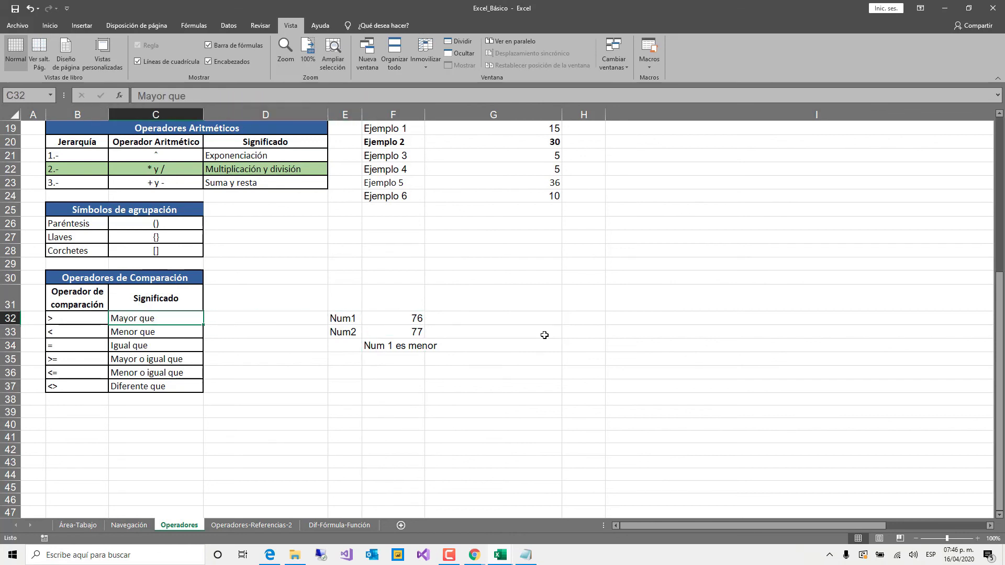
key("shift+Left")
key("shift+Right")
key("shift+Down")
key("shift+Down")
key("shift+Down")
key("shift+Down")
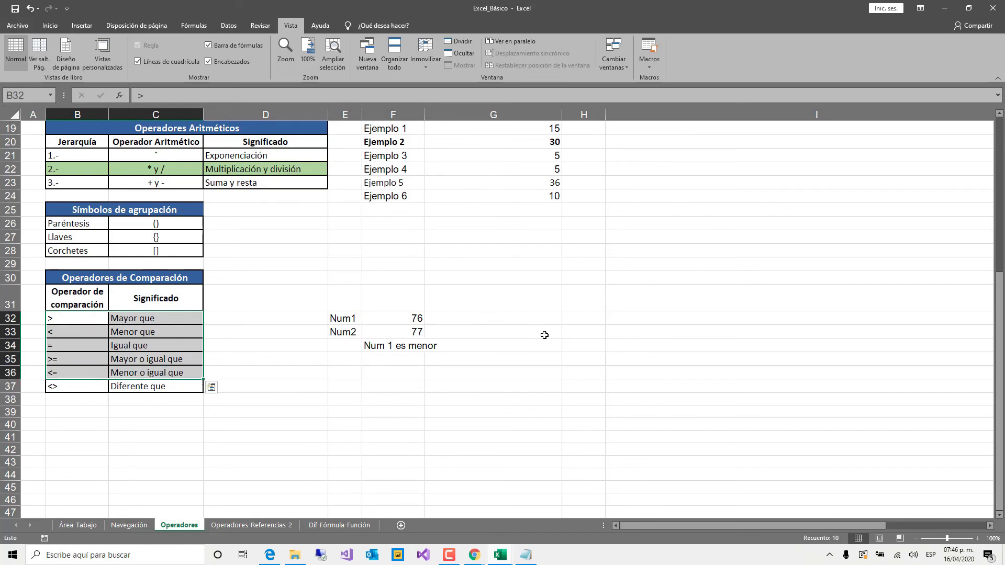
key("shift+Down")
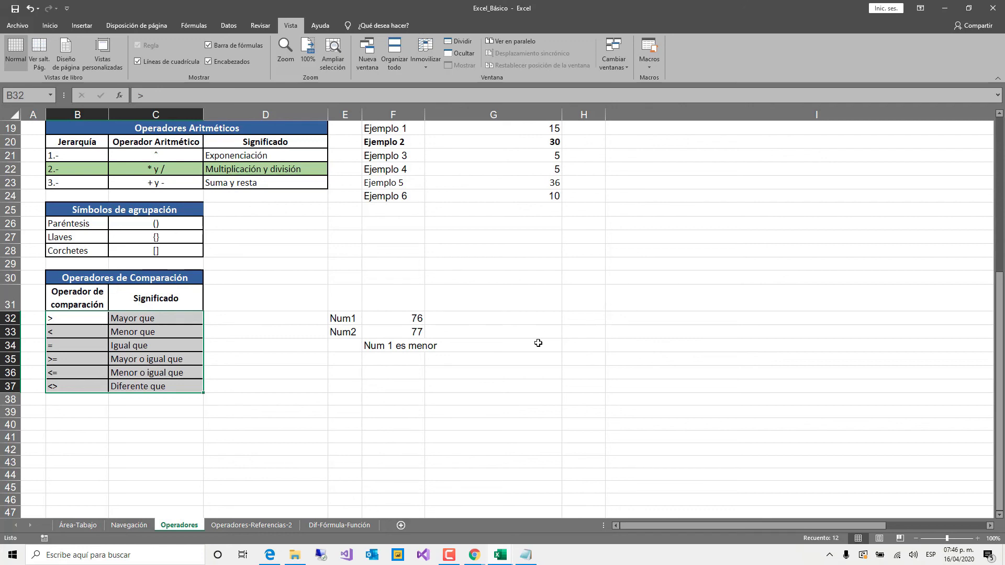
scroll(537, 340, "up", 6)
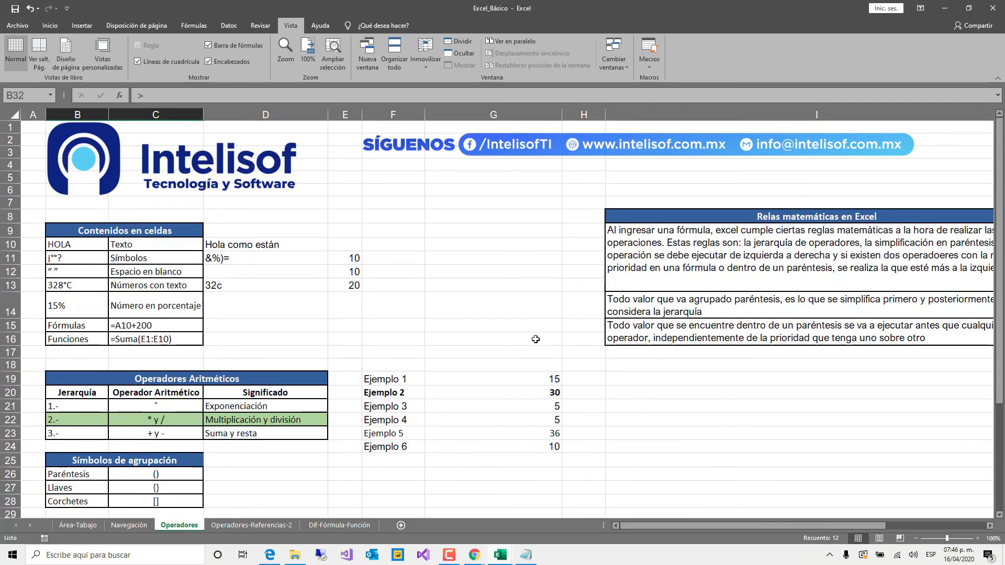
scroll(535, 339, "down", 5)
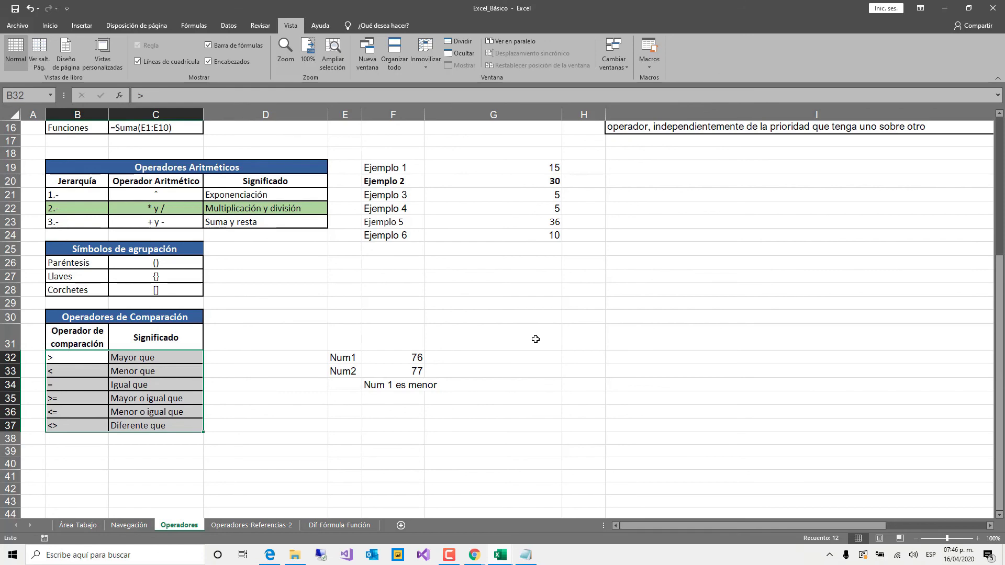
scroll(434, 322, "up", 5)
scroll(434, 322, "down", 2)
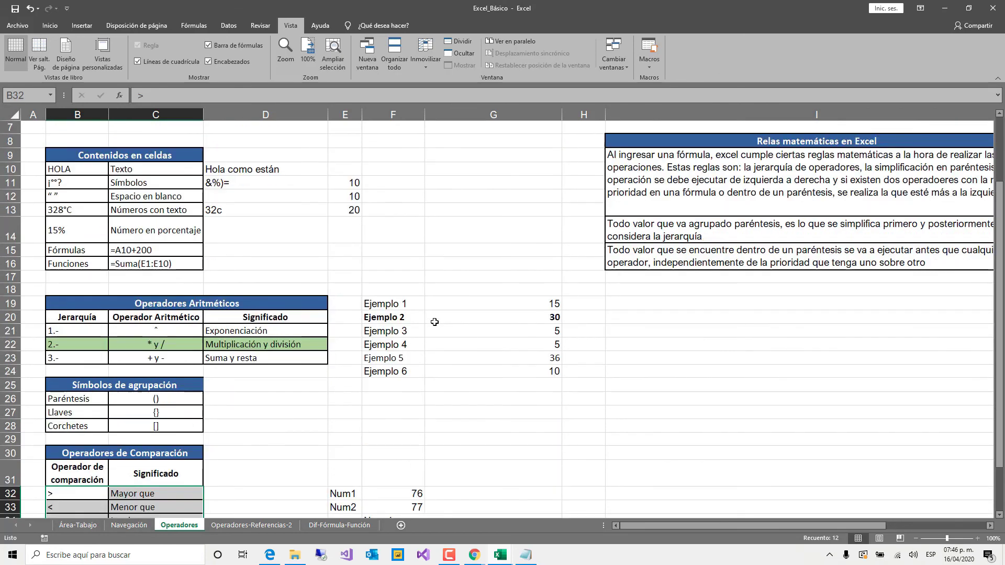
scroll(434, 322, "down", 3)
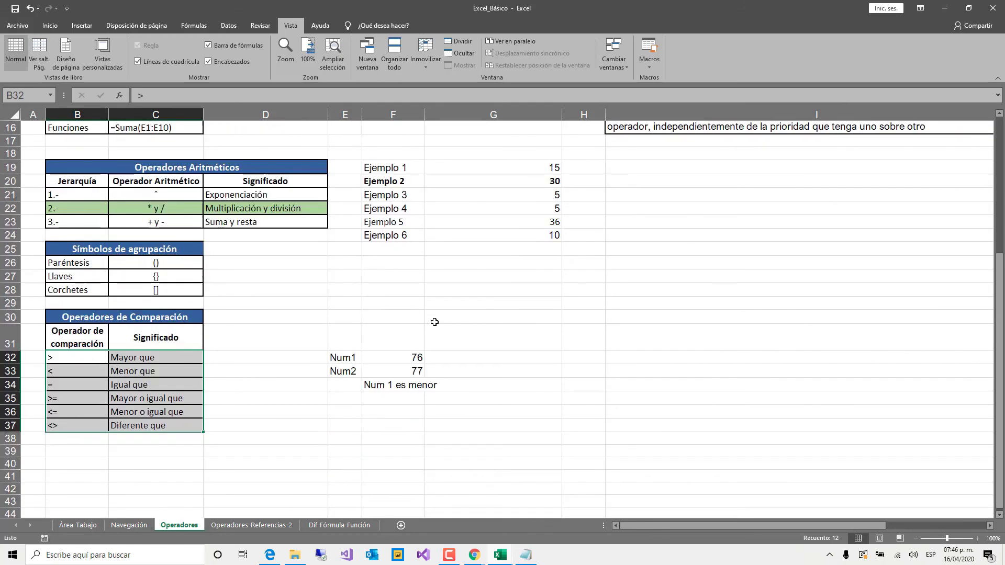